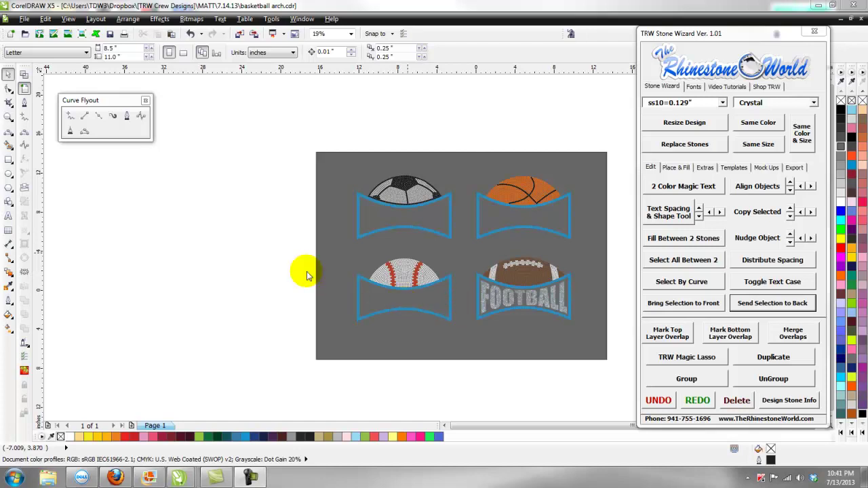
Step: Enlarge the view of the four ball designs and move the Stone Wizard window aside to uncover the football design
{"action": "left_click", "coordinate": [292, 276]}
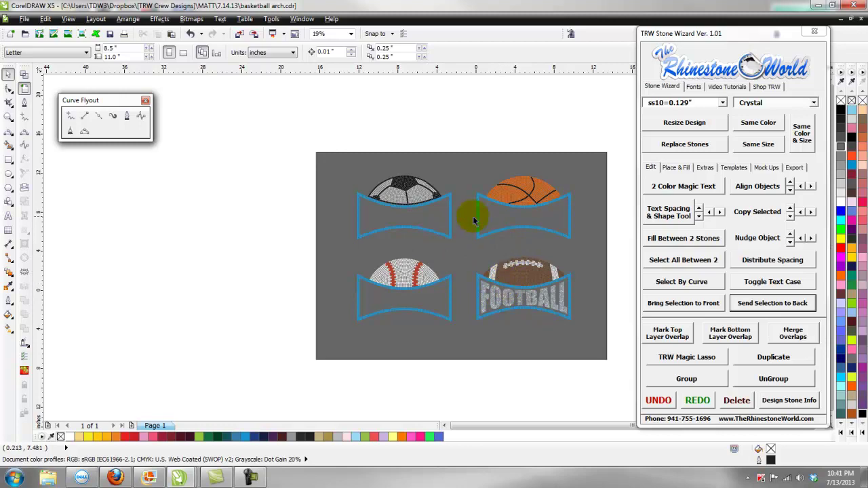
{"action": "scroll", "coordinate": [485, 269], "scroll_direction": "up", "scroll_amount": 2}
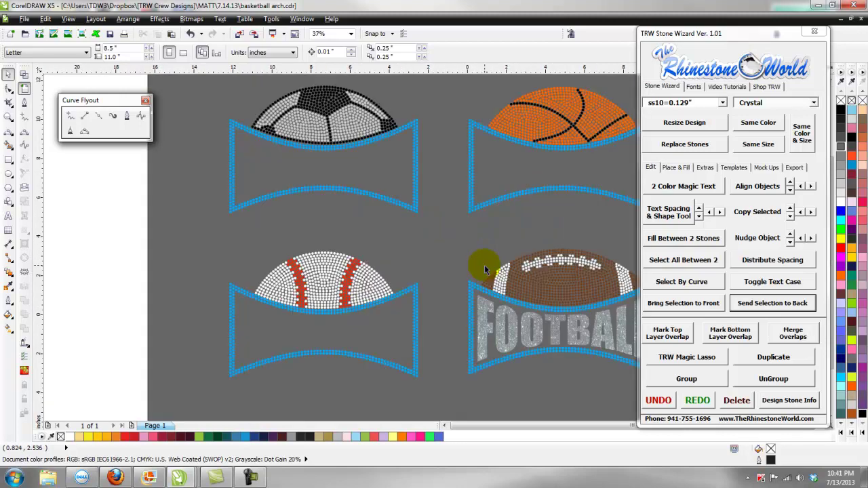
{"action": "left_click_drag", "start_coordinate": [729, 35], "coordinate": [764, 41]}
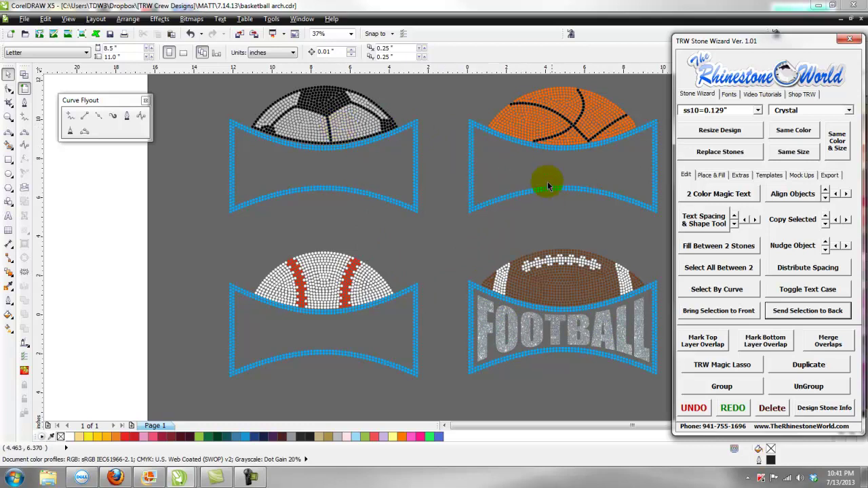
Step: Select the dark grey background rectangle behind the four ball designs and lock it in place
{"action": "left_click", "coordinate": [510, 228]}
{"action": "scroll", "coordinate": [510, 228], "scroll_direction": "down", "scroll_amount": 2}
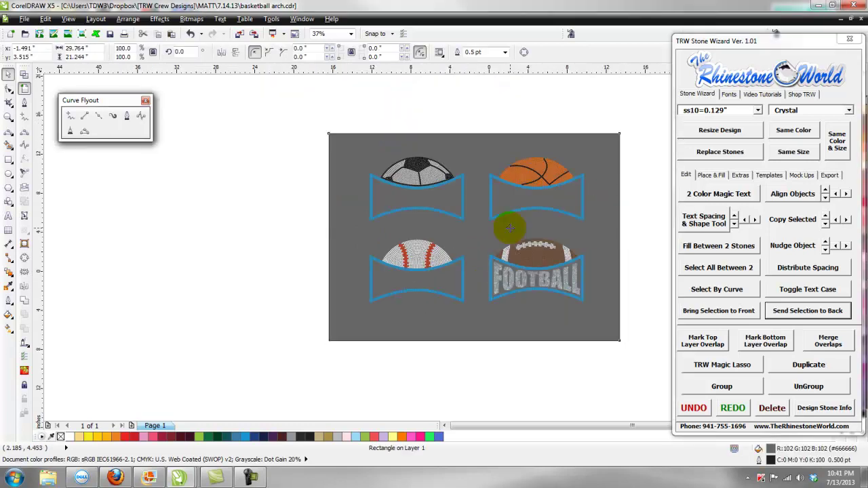
{"action": "left_click", "coordinate": [305, 268]}
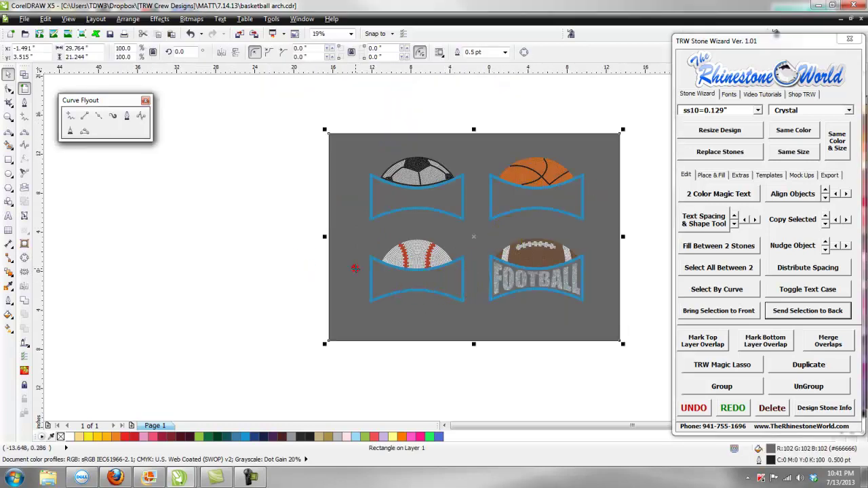
{"action": "right_click", "coordinate": [356, 269]}
{"action": "left_click", "coordinate": [523, 168]}
{"action": "left_click", "coordinate": [243, 231]}
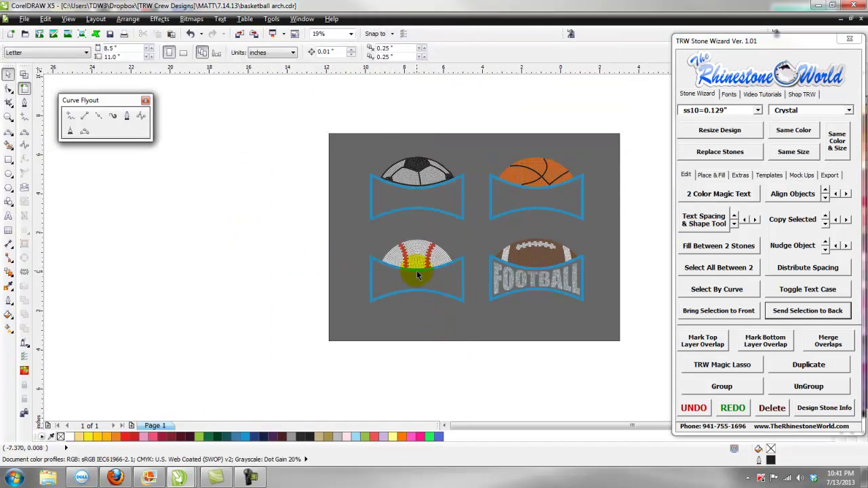
Step: Examine the baseball and football templates up close, comparing the empty blue frame with the one containing the FOOTBALL lettering
{"action": "scroll", "coordinate": [417, 271], "scroll_direction": "up", "scroll_amount": 2}
{"action": "scroll", "coordinate": [416, 274], "scroll_direction": "down", "scroll_amount": 3}
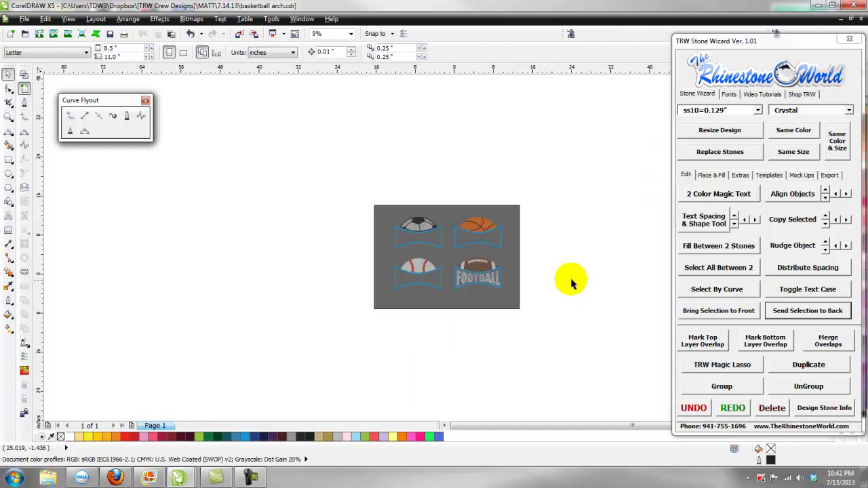
{"action": "scroll", "coordinate": [494, 275], "scroll_direction": "up", "scroll_amount": 3}
{"action": "scroll", "coordinate": [493, 276], "scroll_direction": "up", "scroll_amount": 2}
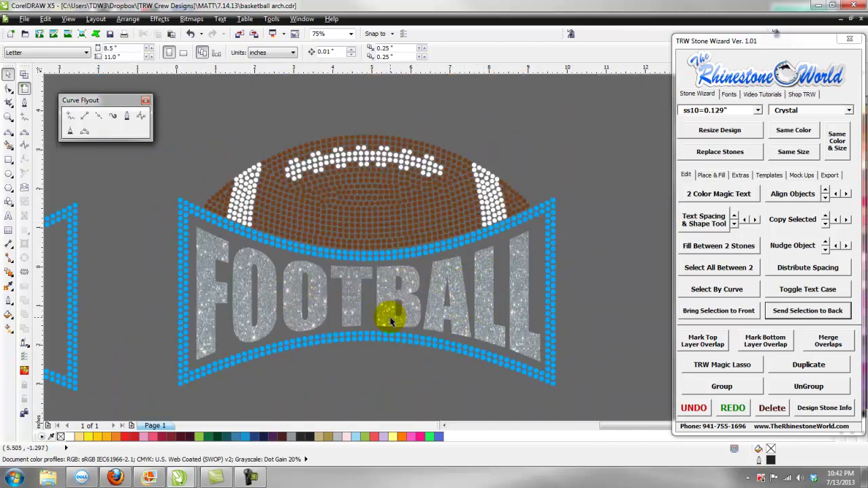
{"action": "scroll", "coordinate": [331, 341], "scroll_direction": "down", "scroll_amount": 4}
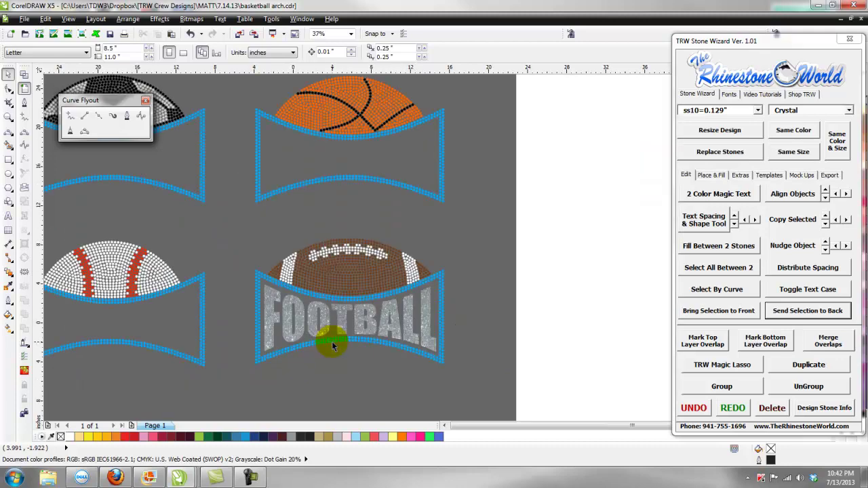
{"action": "scroll", "coordinate": [188, 354], "scroll_direction": "up", "scroll_amount": 2}
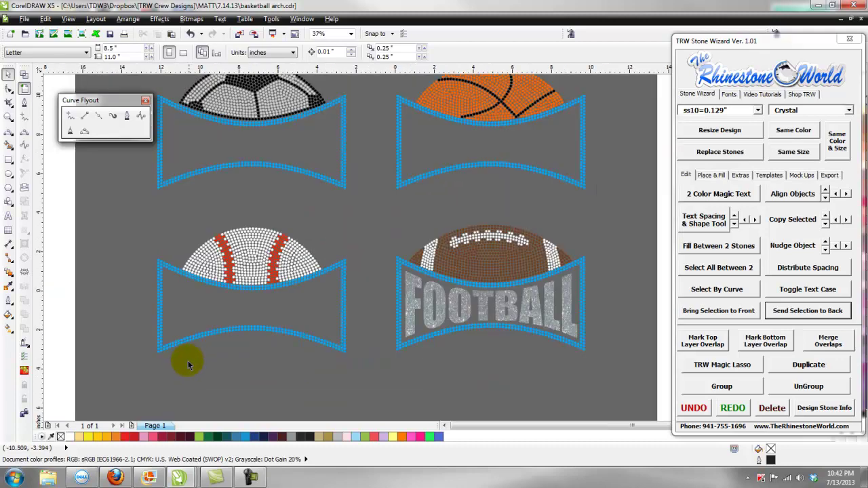
{"action": "scroll", "coordinate": [177, 369], "scroll_direction": "down", "scroll_amount": 2}
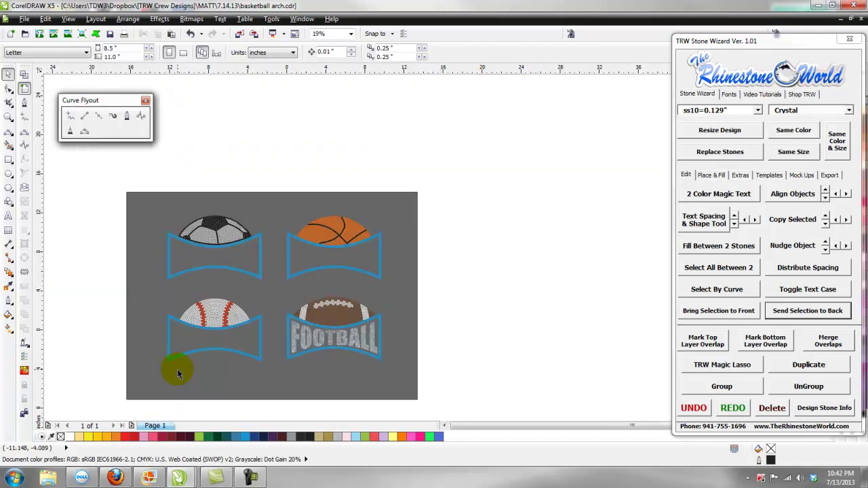
{"action": "scroll", "coordinate": [166, 380], "scroll_direction": "up", "scroll_amount": 3}
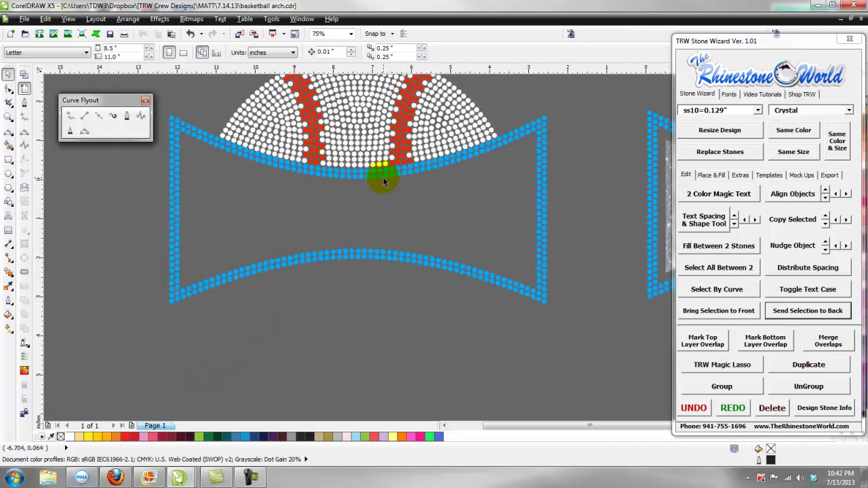
{"action": "scroll", "coordinate": [383, 180], "scroll_direction": "down", "scroll_amount": 2}
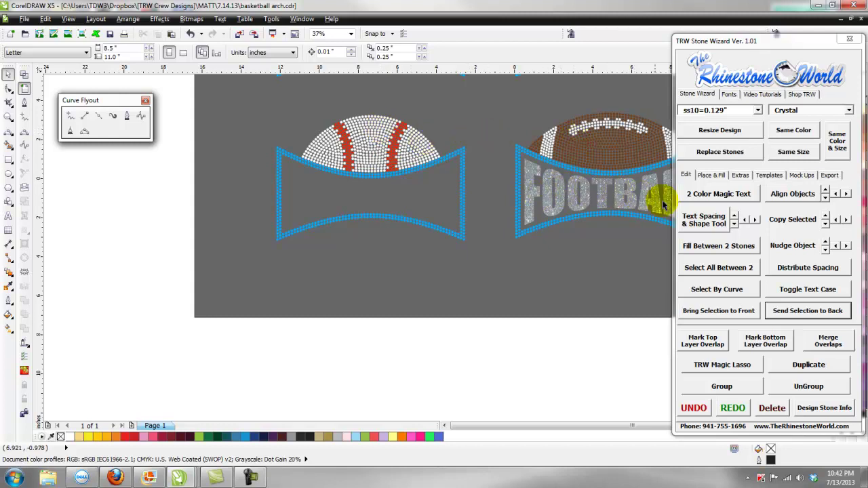
{"action": "scroll", "coordinate": [425, 200], "scroll_direction": "down", "scroll_amount": 2}
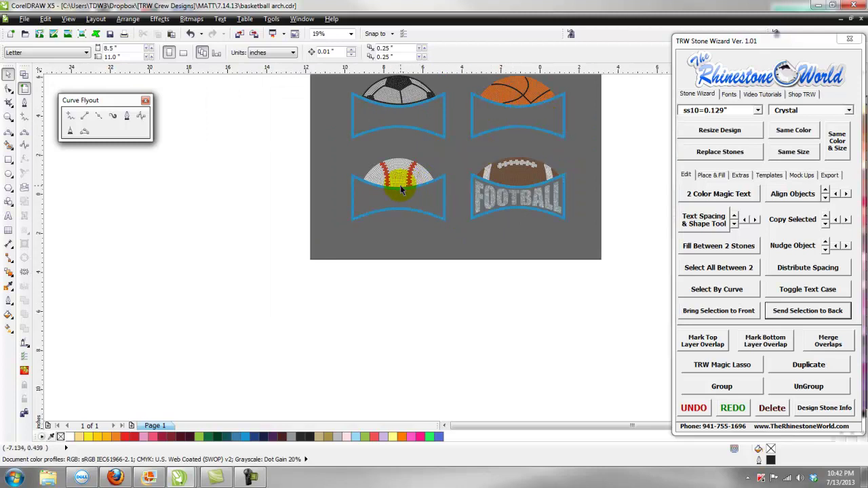
{"action": "scroll", "coordinate": [400, 185], "scroll_direction": "up", "scroll_amount": 2}
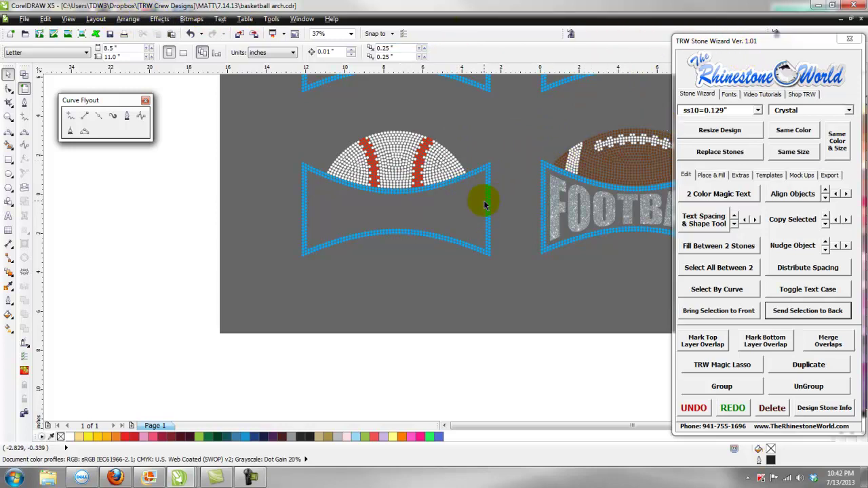
{"action": "scroll", "coordinate": [486, 204], "scroll_direction": "down", "scroll_amount": 2}
{"action": "scroll", "coordinate": [603, 200], "scroll_direction": "up", "scroll_amount": 2}
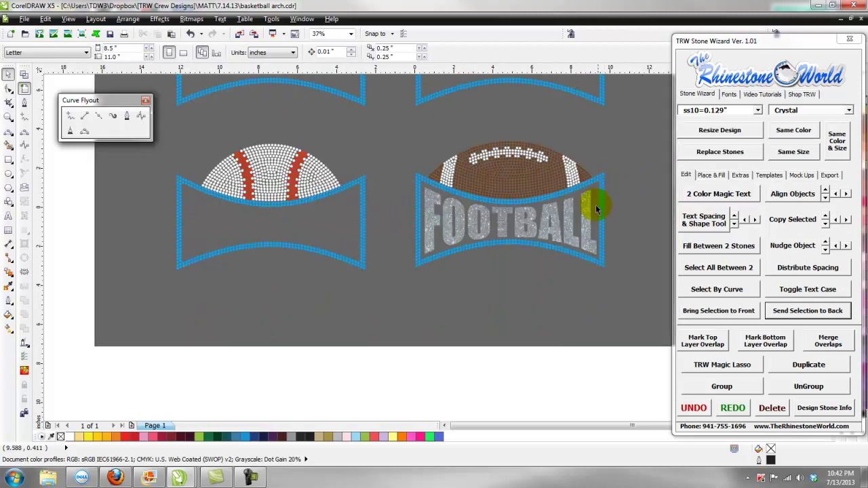
Step: Delete the glitter FOOTBALL lettering from inside the football design's frame
{"action": "left_click", "coordinate": [592, 213]}
{"action": "key", "text": "Delete"}
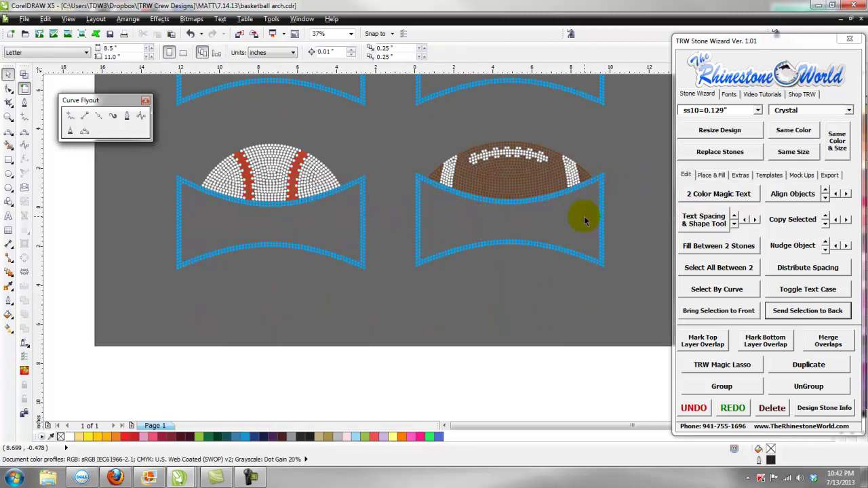
Step: Select all stones of the same blue color as the football frame and recolor them to Erm green
{"action": "scroll", "coordinate": [586, 185], "scroll_direction": "up", "scroll_amount": 2}
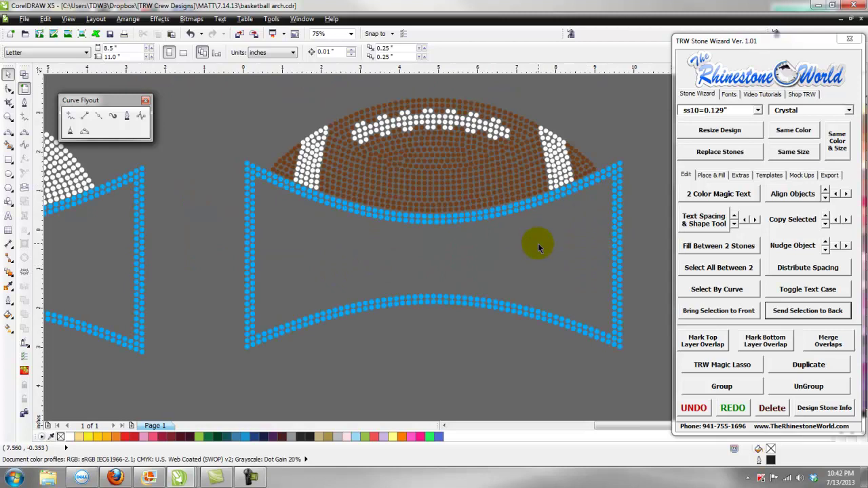
{"action": "left_click", "coordinate": [622, 238]}
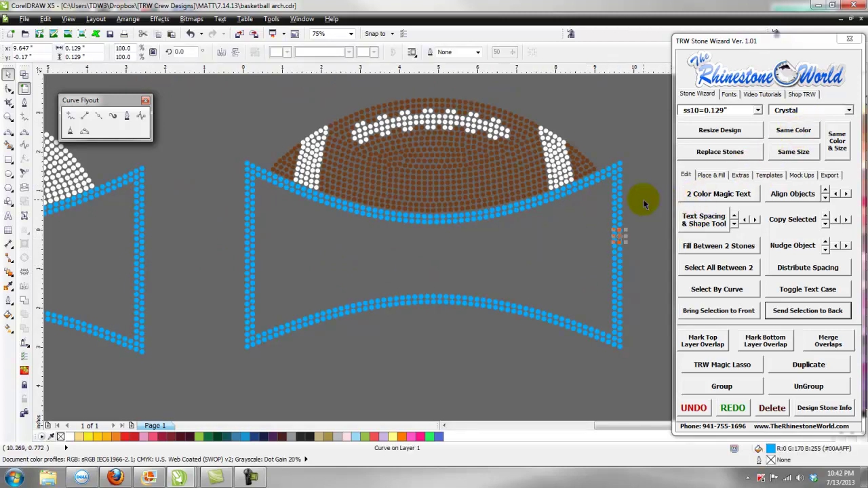
{"action": "left_click", "coordinate": [795, 131]}
{"action": "left_click", "coordinate": [814, 110]}
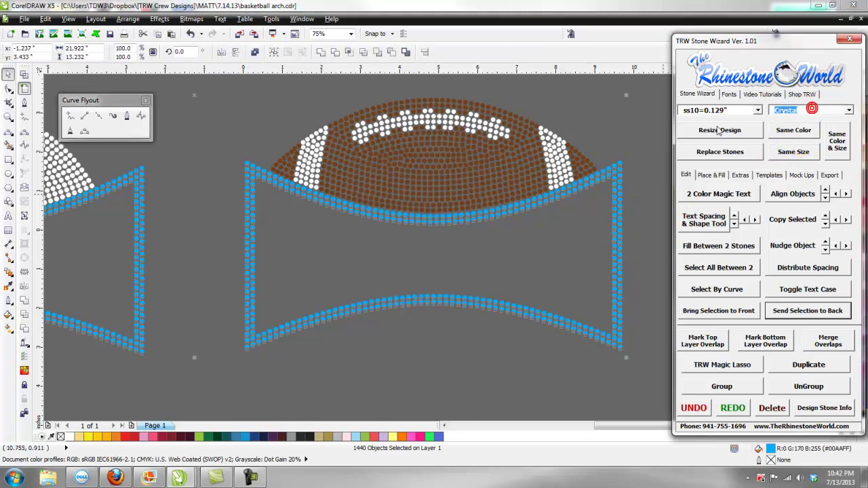
{"action": "key", "text": "e"}
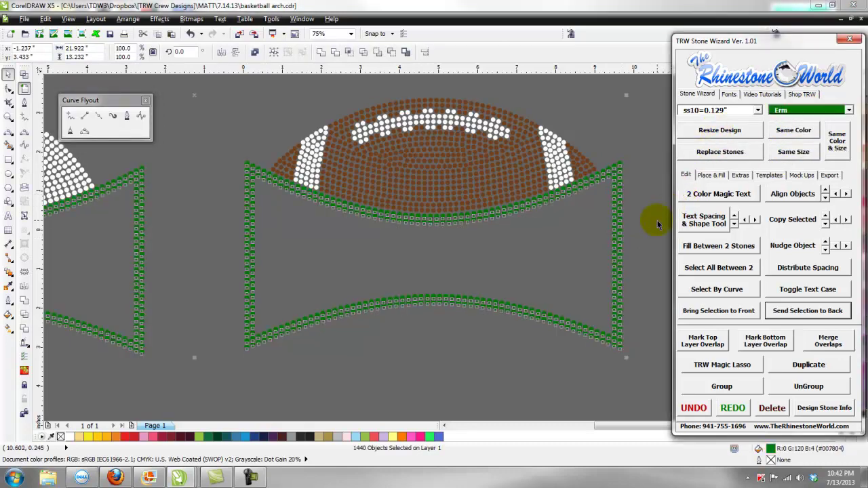
{"action": "left_click", "coordinate": [581, 214]}
{"action": "scroll", "coordinate": [580, 215], "scroll_direction": "down", "scroll_amount": 1}
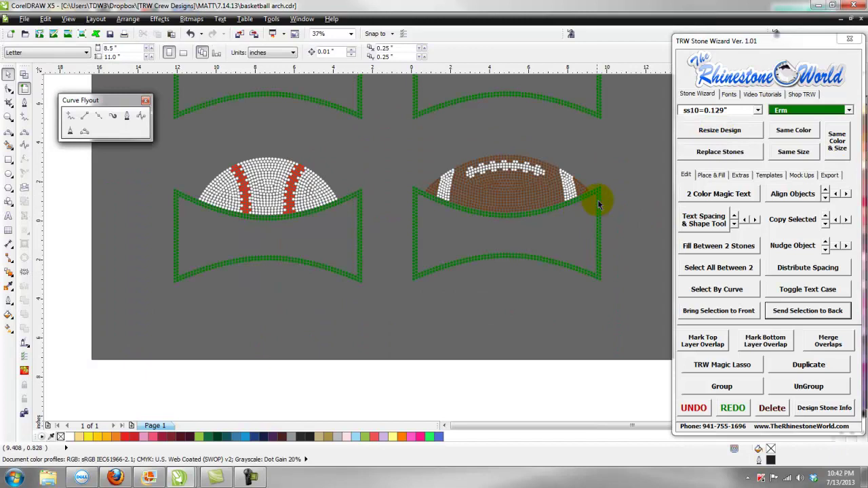
Step: Unlock the background rectangle and fill it with light grey #B3B3B3, moving the Stone Wizard window off the color palette
{"action": "right_click", "coordinate": [644, 202]}
{"action": "left_click", "coordinate": [661, 207]}
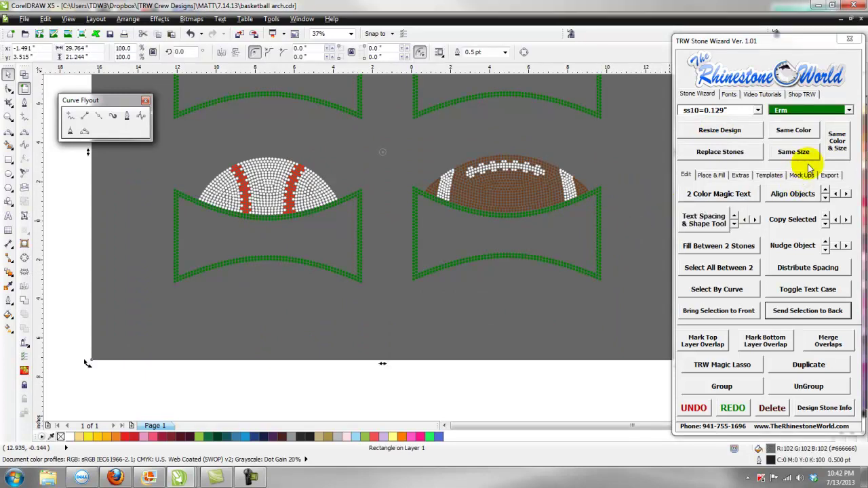
{"action": "left_click_drag", "start_coordinate": [841, 43], "coordinate": [812, 35]}
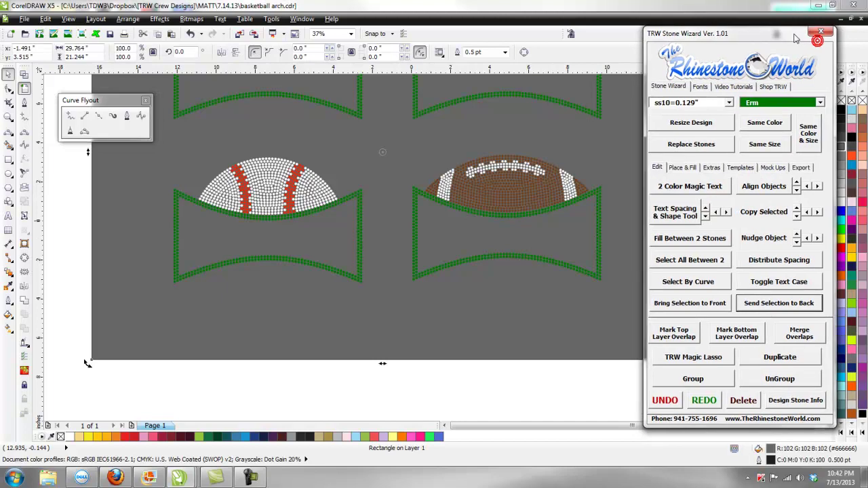
{"action": "left_click", "coordinate": [840, 173]}
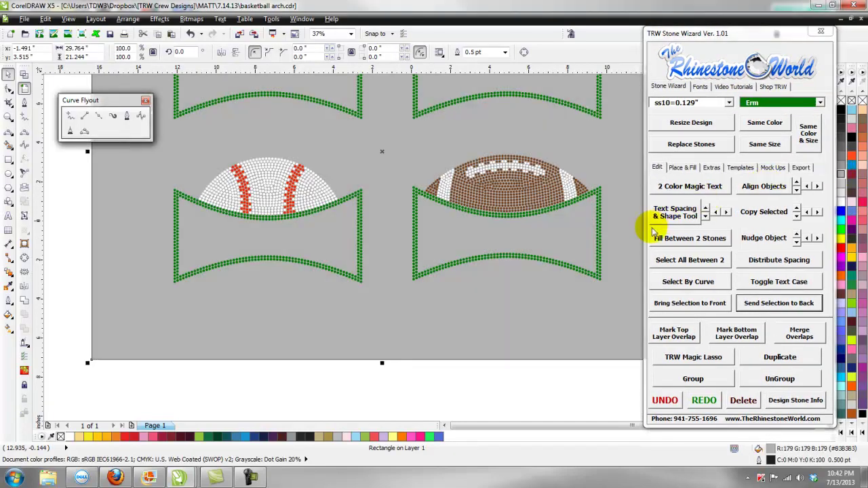
Step: Lock the light grey background rectangle again
{"action": "right_click", "coordinate": [627, 244]}
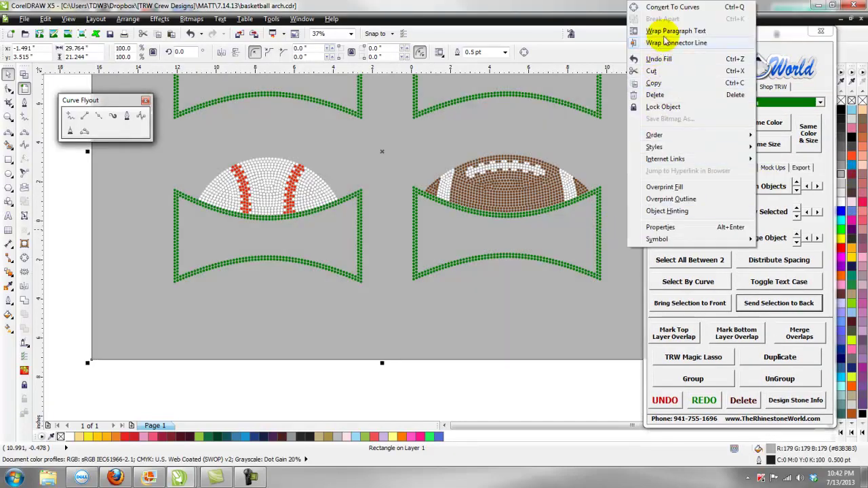
{"action": "left_click", "coordinate": [661, 107]}
{"action": "scroll", "coordinate": [607, 164], "scroll_direction": "down", "scroll_amount": 1}
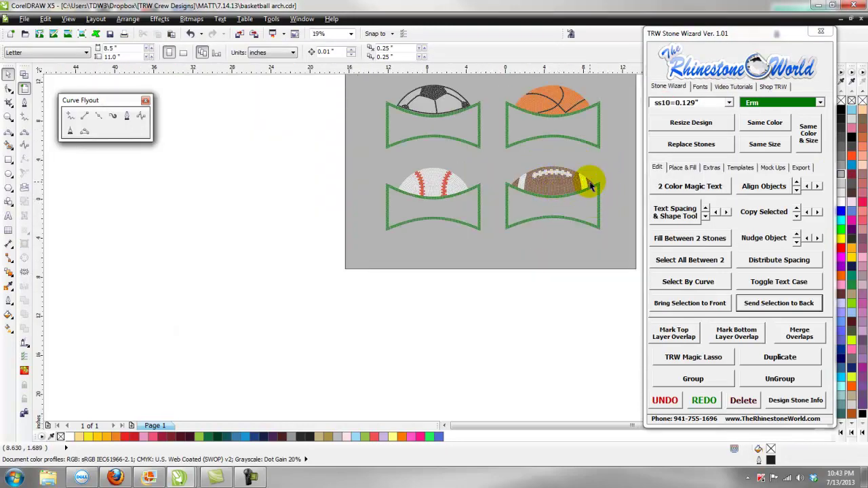
Step: Add the Arial text MUSTANGS below the football frame and enlarge it to about 7.8 inches wide
{"action": "scroll", "coordinate": [589, 204], "scroll_direction": "up", "scroll_amount": 1}
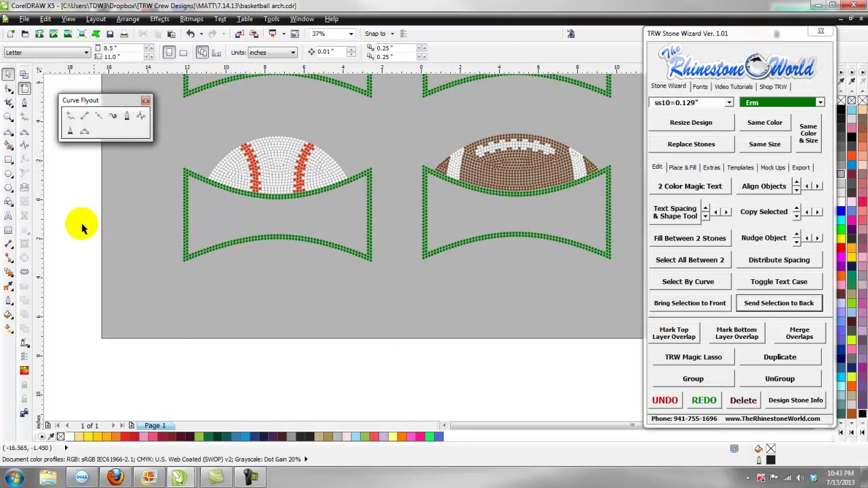
{"action": "left_click", "coordinate": [8, 216]}
{"action": "left_click", "coordinate": [497, 279]}
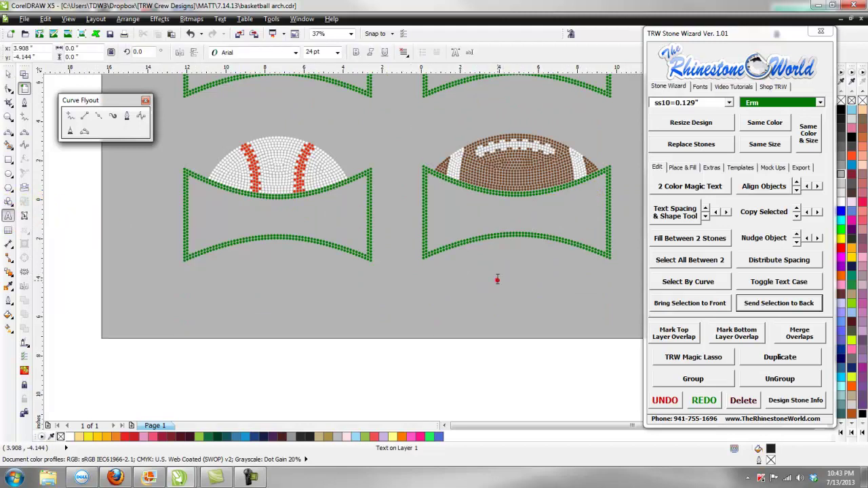
{"action": "left_click", "coordinate": [498, 279]}
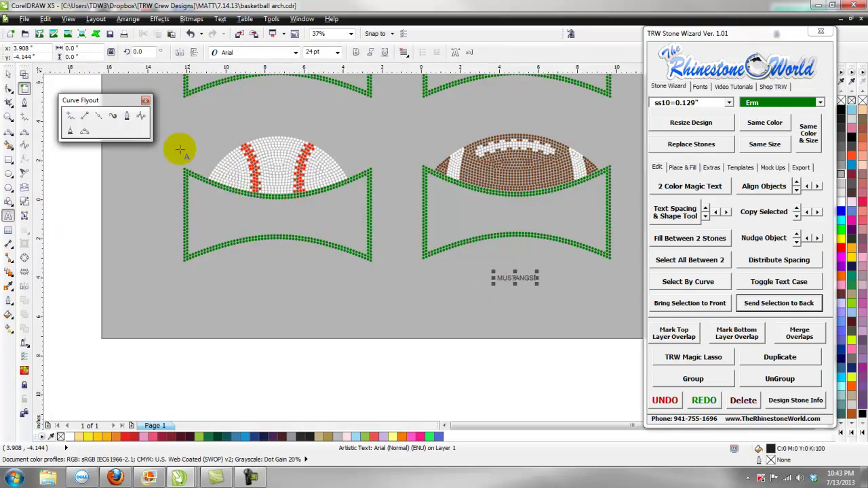
{"action": "left_click_drag", "start_coordinate": [538, 277], "coordinate": [606, 271]}
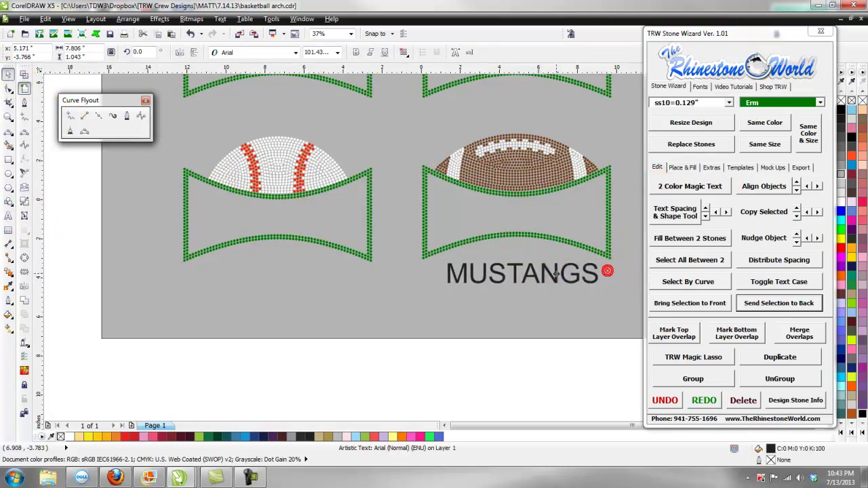
{"action": "left_click", "coordinate": [556, 273]}
Step: Try to open the Stone Wizard's font finder for the MUSTANGS text, and restart the wizard
{"action": "left_click", "coordinate": [700, 88]}
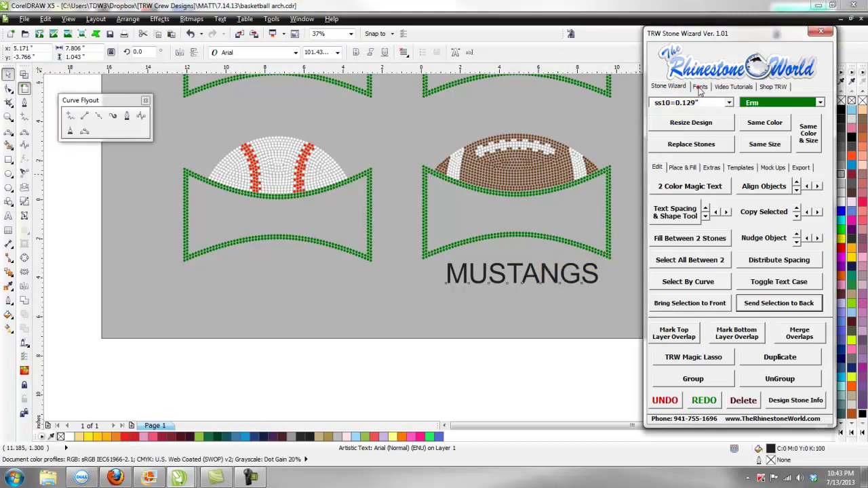
{"action": "left_click", "coordinate": [487, 194]}
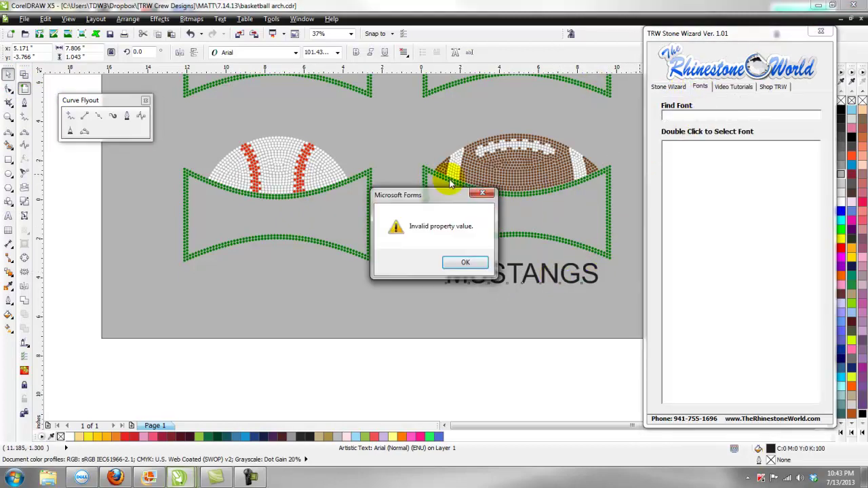
{"action": "left_click", "coordinate": [483, 192]}
{"action": "left_click", "coordinate": [821, 33]}
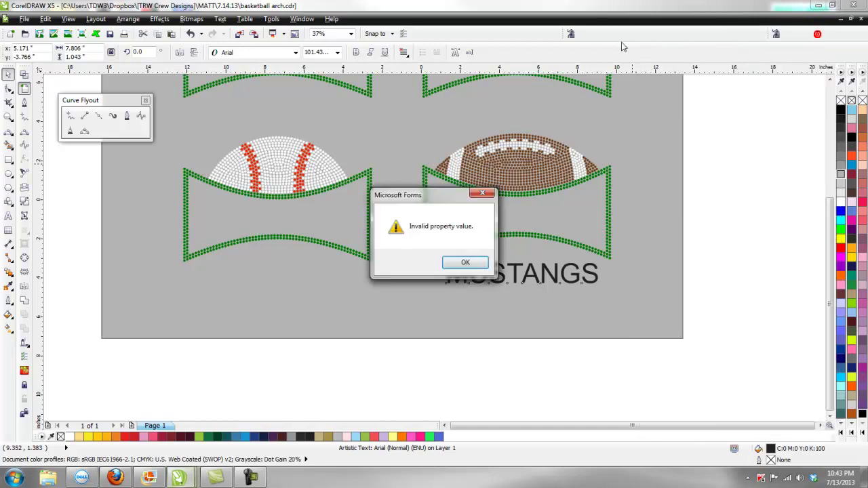
{"action": "left_click", "coordinate": [483, 194]}
{"action": "left_click", "coordinate": [571, 33]}
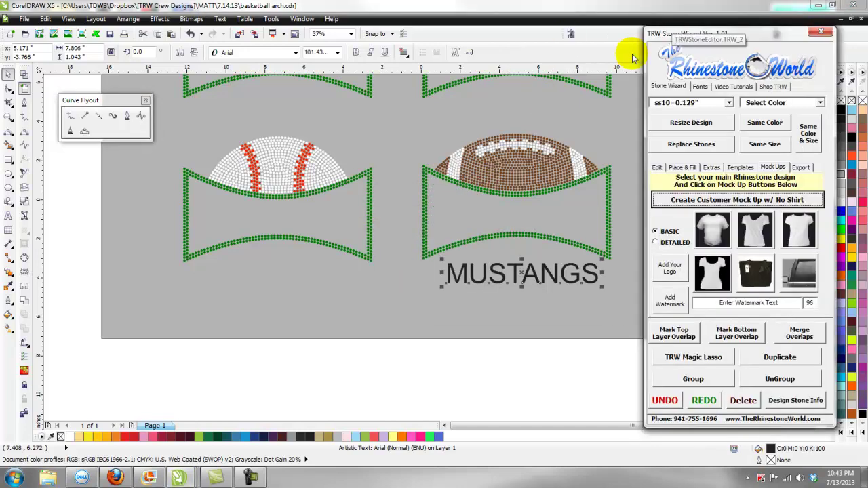
Step: Find fonts matching IMP in the Stone Wizard and apply Impact to the MUSTANGS text
{"action": "left_click_drag", "start_coordinate": [775, 33], "coordinate": [779, 44]}
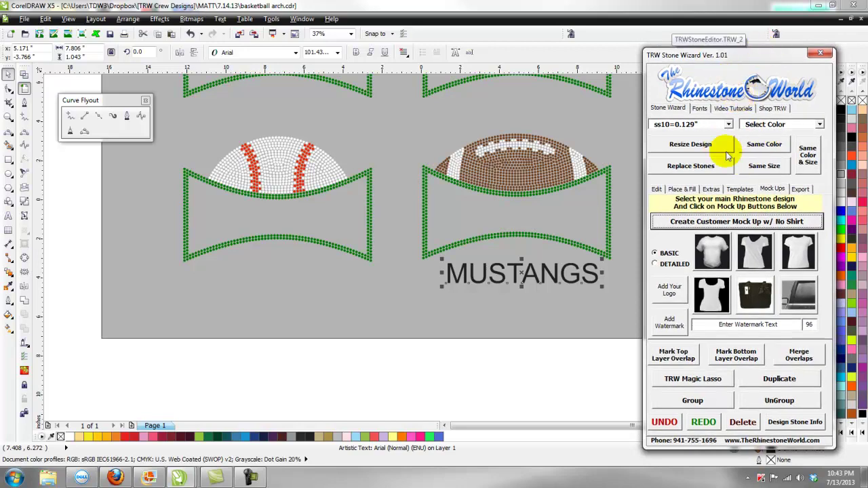
{"action": "left_click_drag", "start_coordinate": [776, 57], "coordinate": [780, 53]}
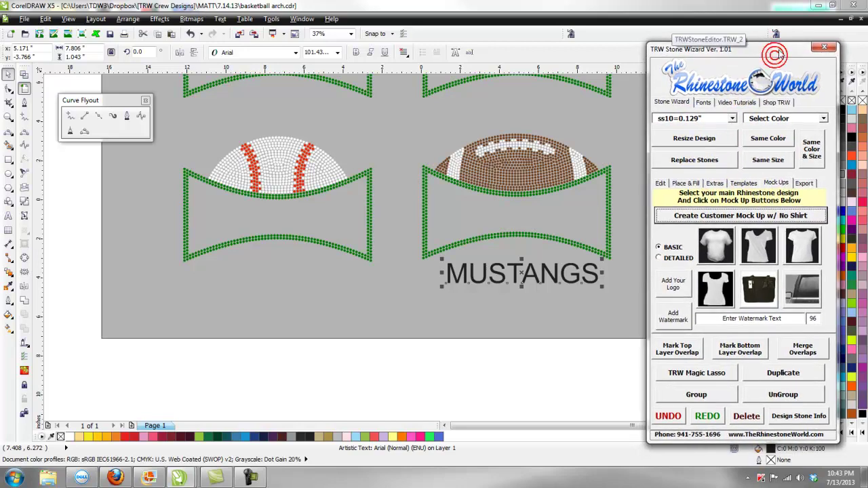
{"action": "left_click", "coordinate": [578, 351]}
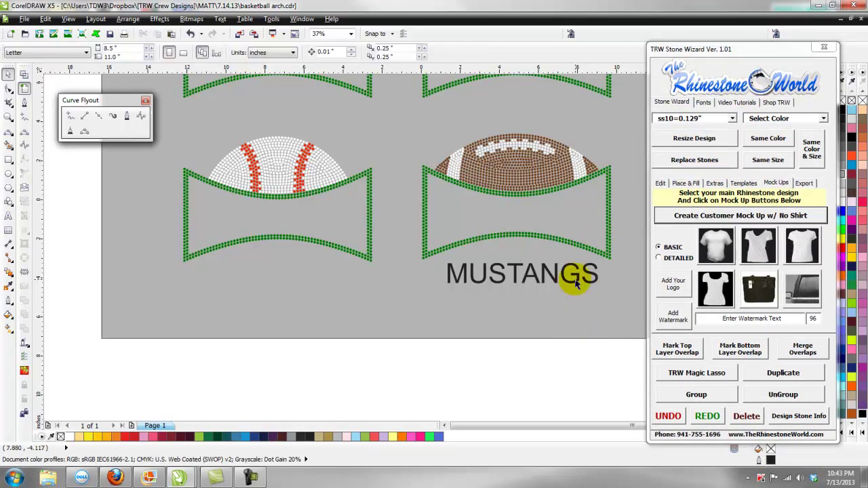
{"action": "left_click", "coordinate": [575, 278]}
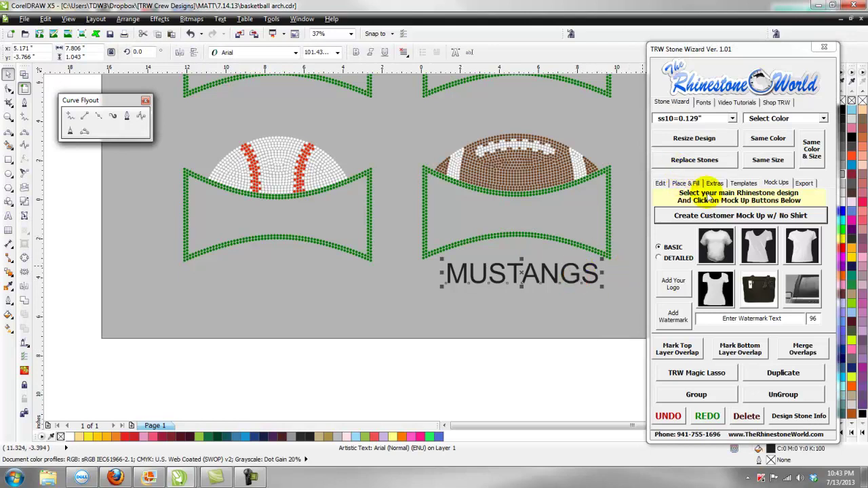
{"action": "left_click", "coordinate": [703, 102]}
{"action": "left_click", "coordinate": [682, 131]}
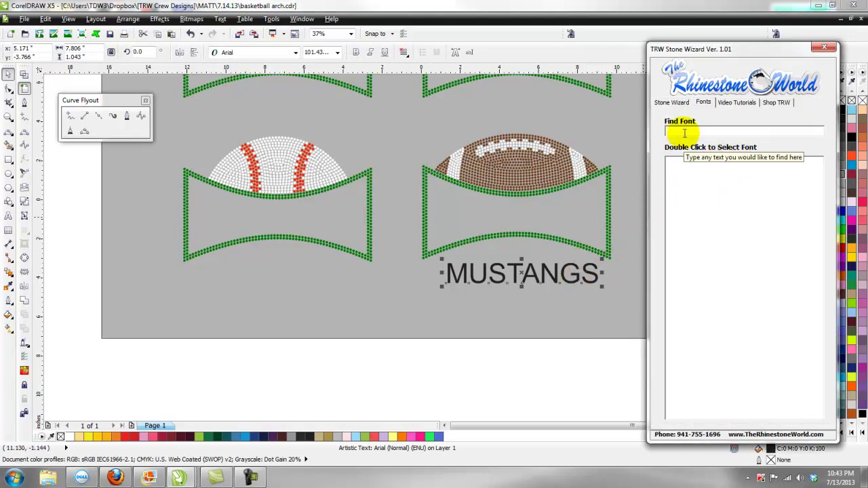
{"action": "type", "text": "IMP"}
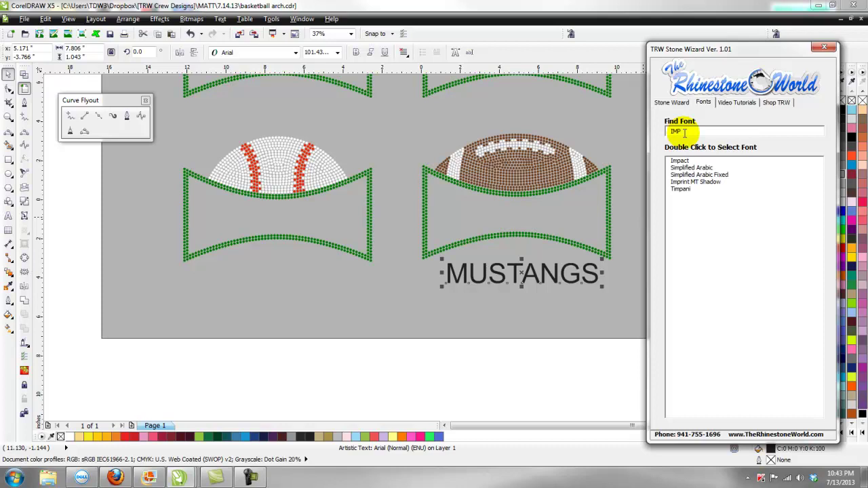
{"action": "double_click", "coordinate": [681, 160]}
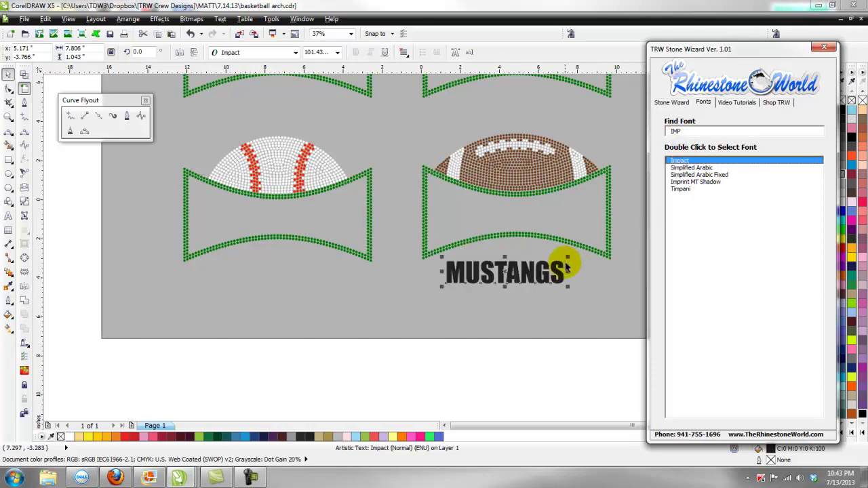
Step: Enlarge the MUSTANGS text proportionally to about 9.25 inches wide and place it inside the football frame
{"action": "left_click_drag", "start_coordinate": [568, 257], "coordinate": [630, 245]}
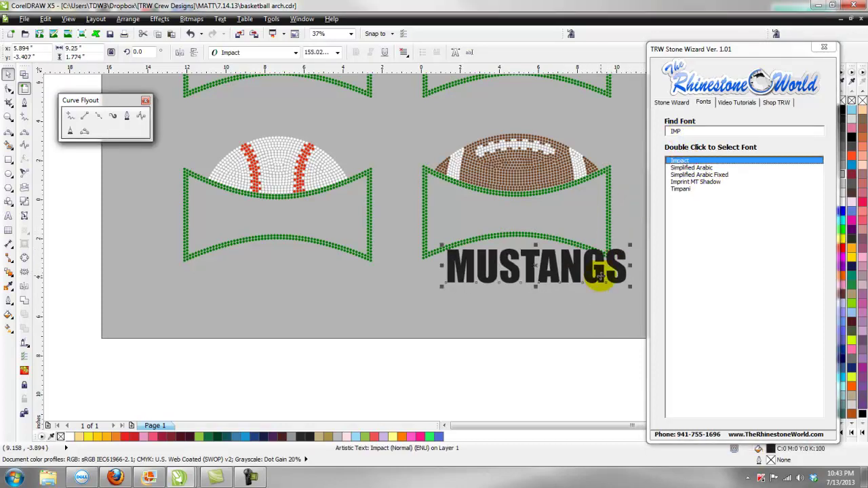
{"action": "left_click_drag", "start_coordinate": [600, 275], "coordinate": [570, 208]}
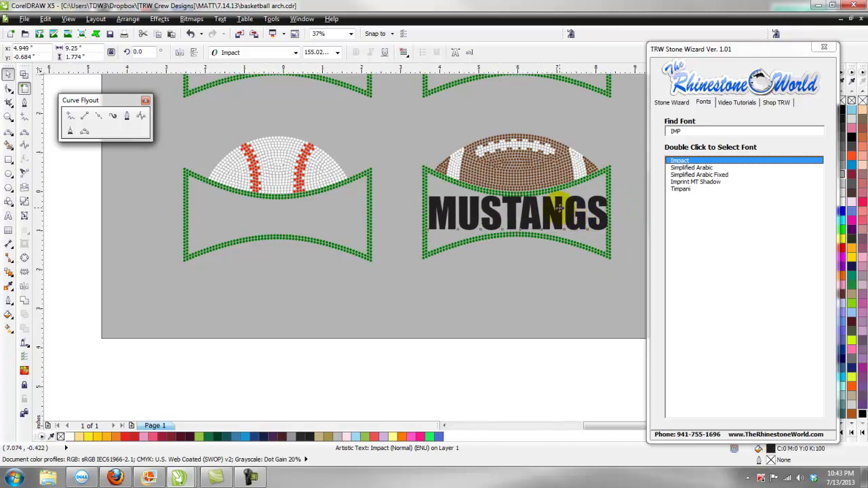
{"action": "scroll", "coordinate": [558, 209], "scroll_direction": "up", "scroll_amount": 2}
{"action": "left_click_drag", "start_coordinate": [767, 50], "coordinate": [790, 53]}
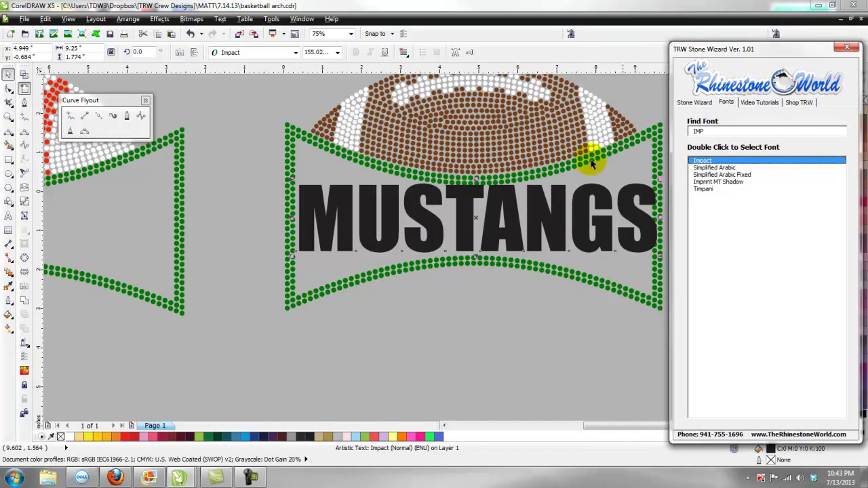
{"action": "left_click", "coordinate": [532, 227]}
{"action": "scroll", "coordinate": [533, 227], "scroll_direction": "down", "scroll_amount": 1}
{"action": "scroll", "coordinate": [597, 217], "scroll_direction": "up", "scroll_amount": 1}
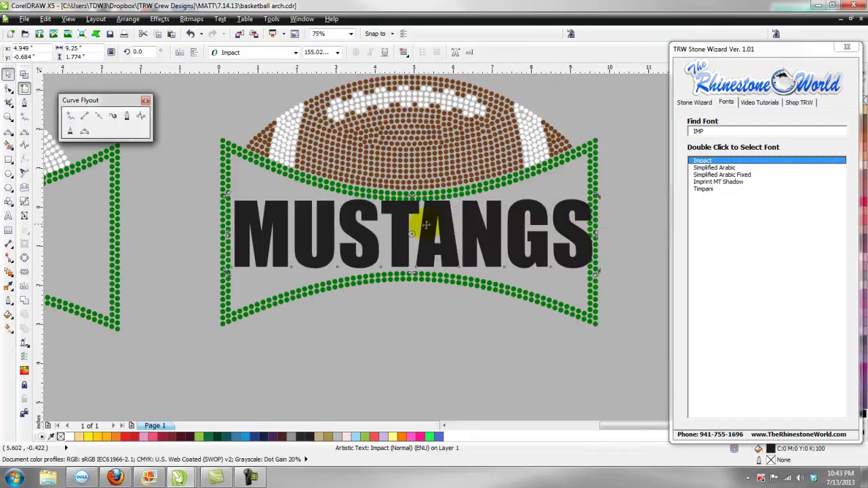
Step: Stretch the MUSTANGS text up and down to about 3.67 inches high so it overlaps the frame's curved edges
{"action": "left_click_drag", "start_coordinate": [411, 195], "coordinate": [417, 162]}
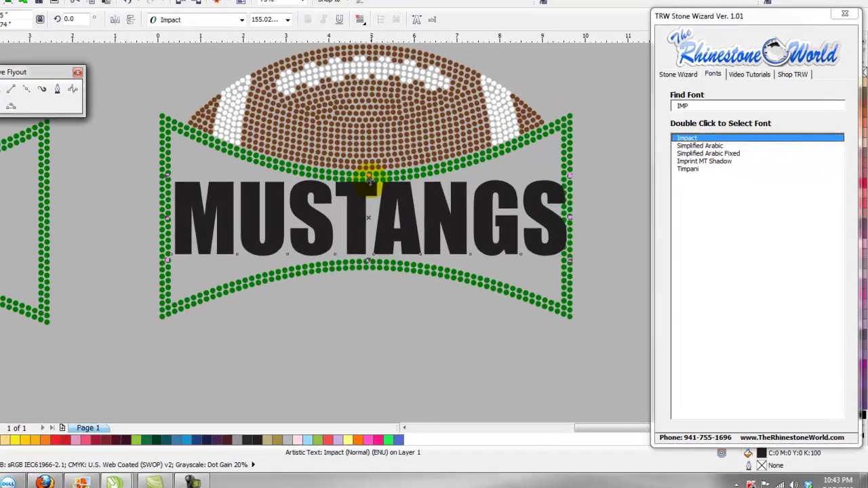
{"action": "left_click_drag", "start_coordinate": [303, 101], "coordinate": [299, 95]}
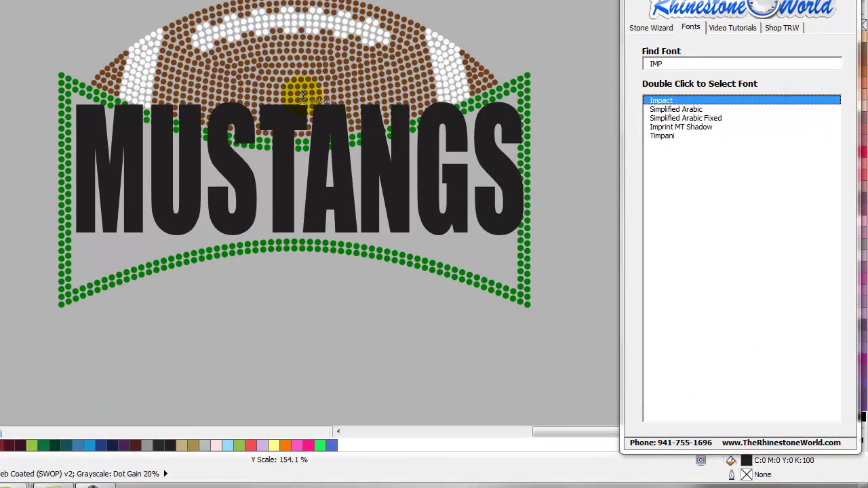
{"action": "left_click_drag", "start_coordinate": [297, 237], "coordinate": [293, 285]}
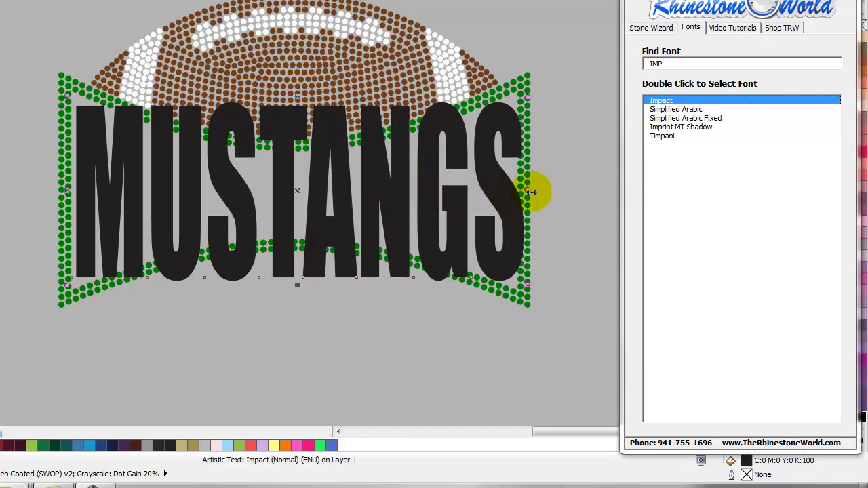
Step: Narrow the MUSTANGS text from both sides to about 8.92 inches wide, leaving a gap to the frame's vertical edges
{"action": "left_click_drag", "start_coordinate": [528, 190], "coordinate": [513, 193]}
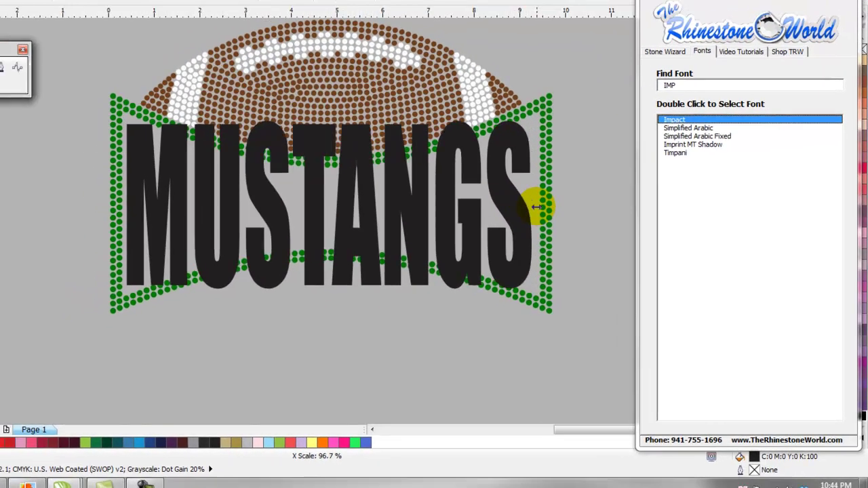
{"action": "scroll", "coordinate": [536, 207], "scroll_direction": "up", "scroll_amount": 3}
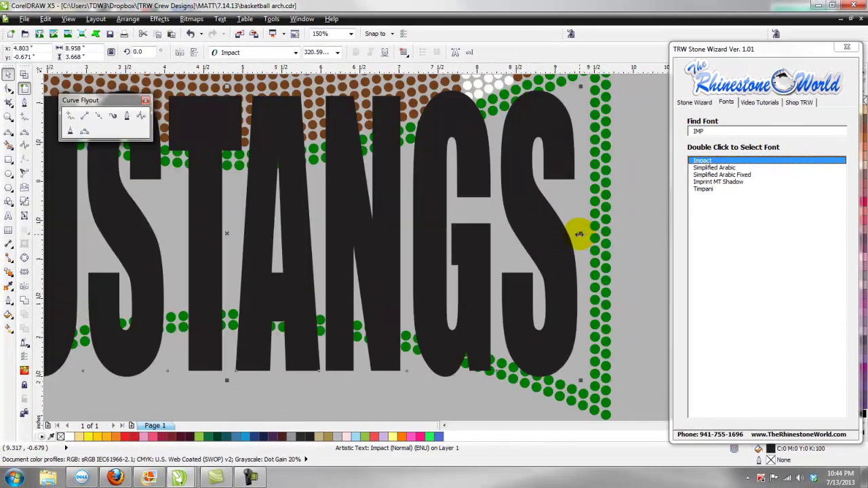
{"action": "scroll", "coordinate": [579, 234], "scroll_direction": "down", "scroll_amount": 4}
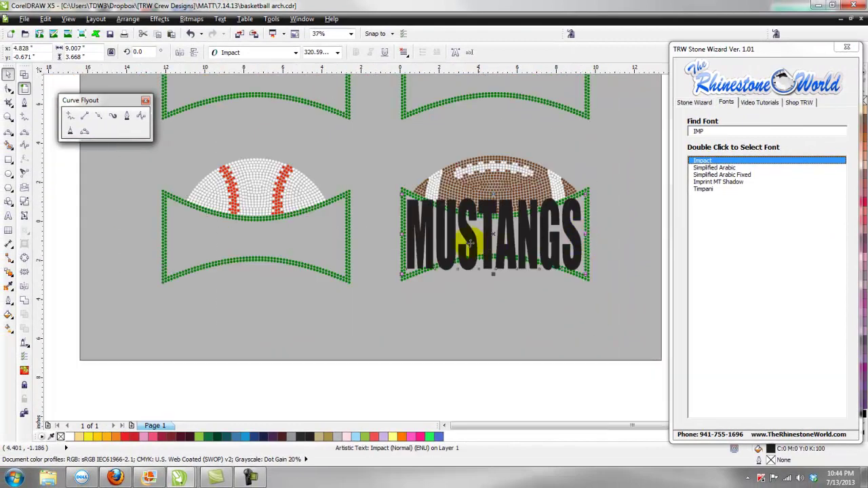
{"action": "scroll", "coordinate": [397, 236], "scroll_direction": "up", "scroll_amount": 5}
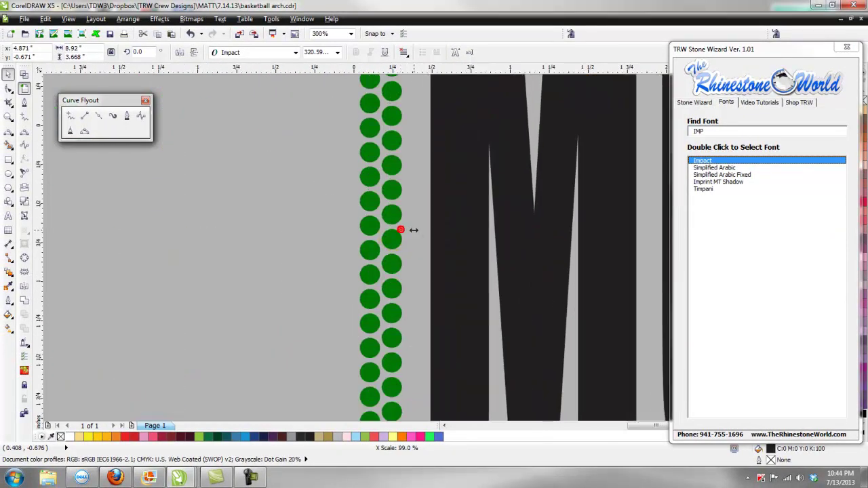
{"action": "scroll", "coordinate": [417, 228], "scroll_direction": "down", "scroll_amount": 7}
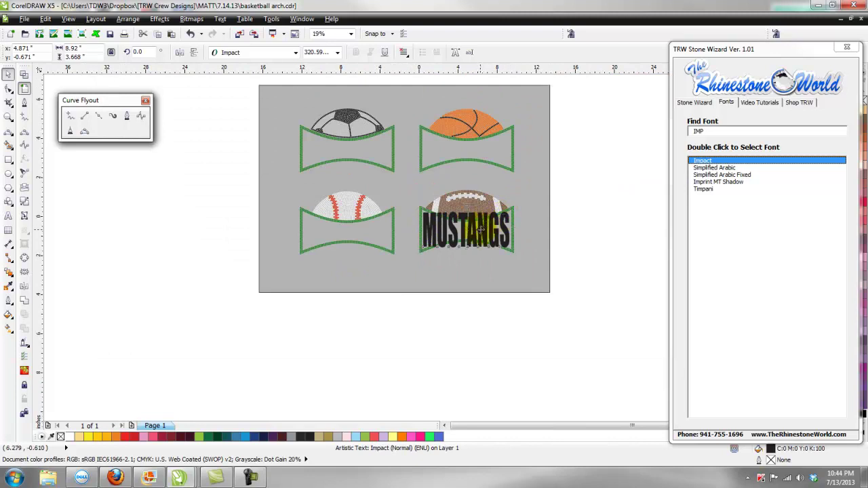
{"action": "scroll", "coordinate": [479, 231], "scroll_direction": "up", "scroll_amount": 2}
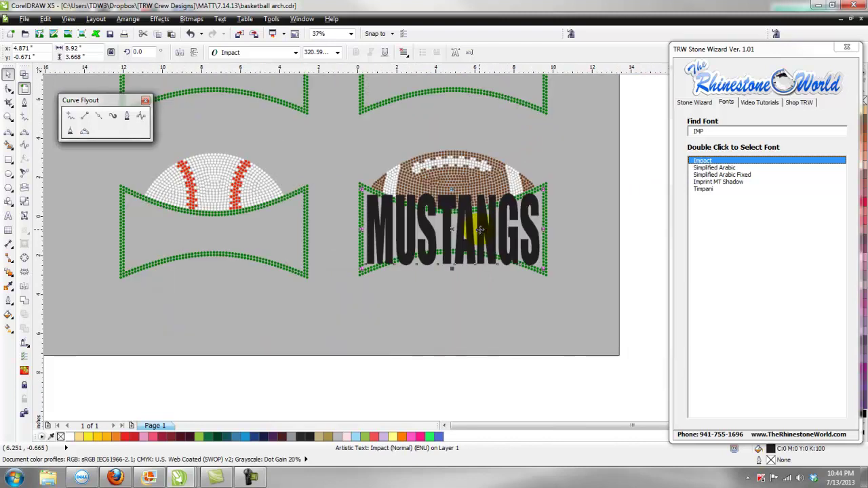
{"action": "left_click", "coordinate": [632, 228]}
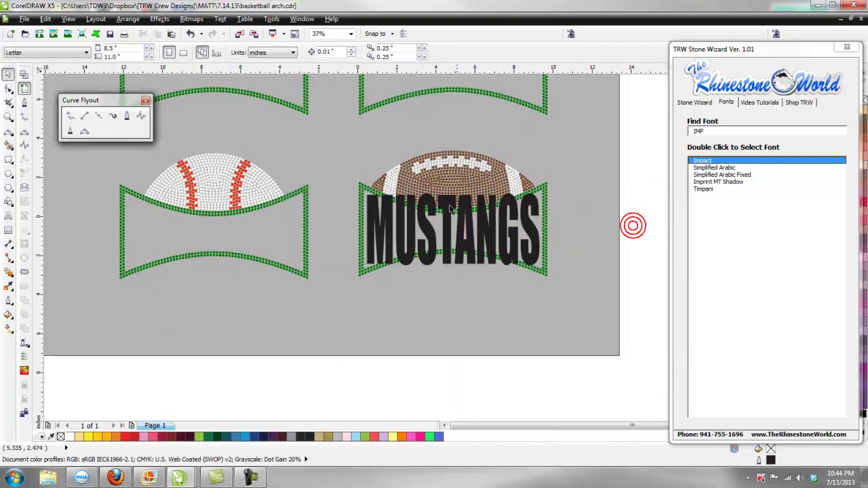
Step: Add a new Single Arc envelope to the MUSTANGS text, moving the Stone Wizard window clear of the envelope settings
{"action": "left_click", "coordinate": [464, 251]}
{"action": "left_click", "coordinate": [160, 19]}
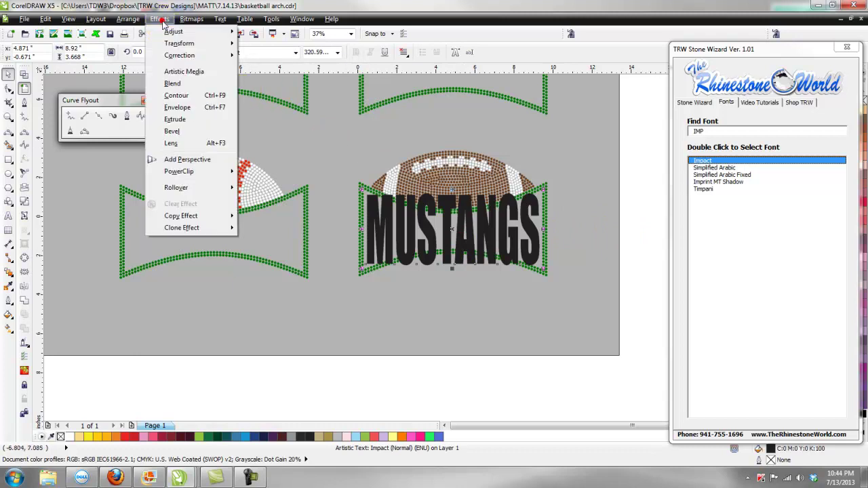
{"action": "left_click", "coordinate": [190, 112]}
{"action": "left_click_drag", "start_coordinate": [757, 53], "coordinate": [626, 60]}
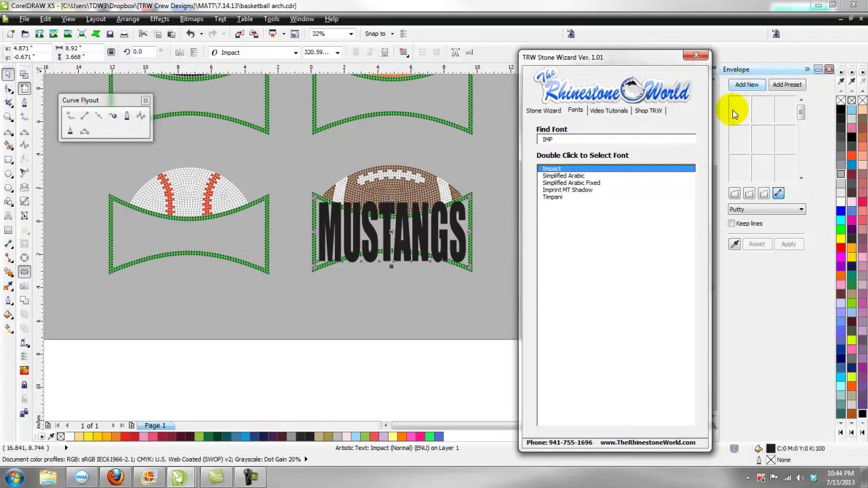
{"action": "left_click", "coordinate": [750, 195]}
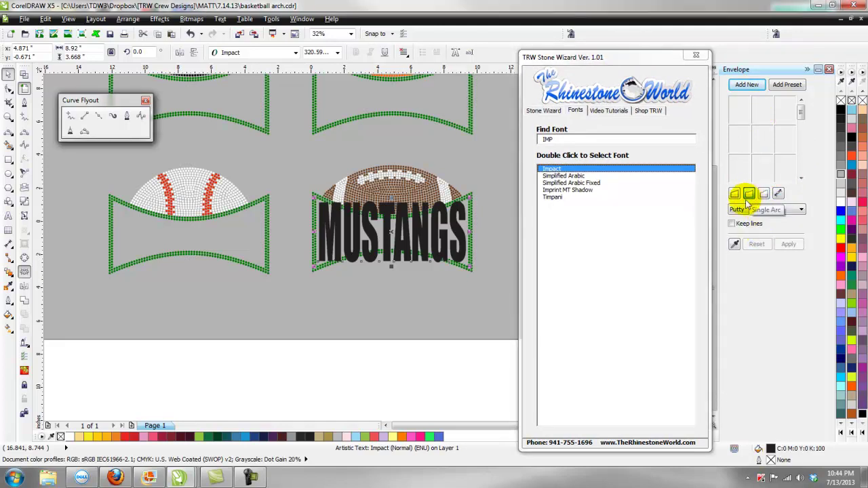
{"action": "left_click", "coordinate": [746, 85]}
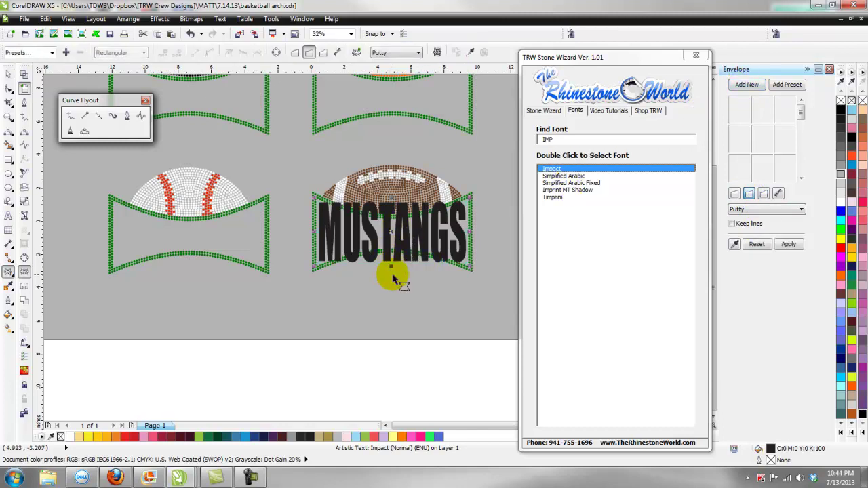
Step: Bend the lower edge of the MUSTANGS envelope upward to sit just above the frame's bottom curve
{"action": "left_click_drag", "start_coordinate": [391, 269], "coordinate": [392, 251]}
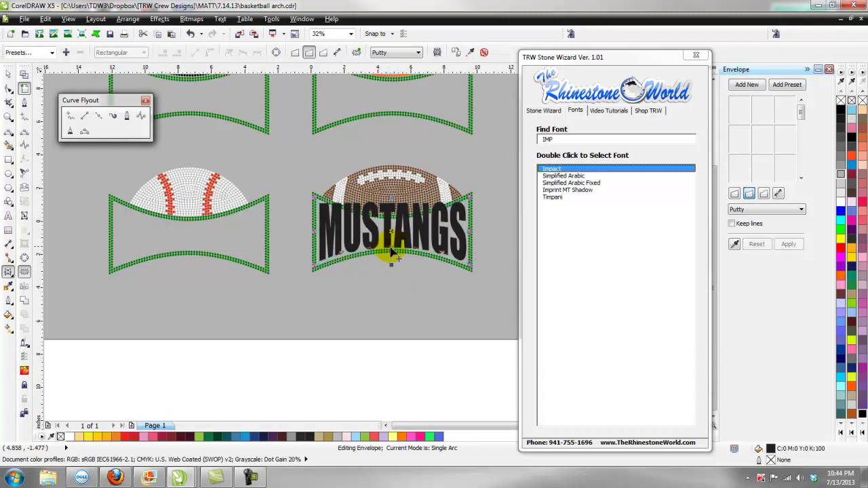
{"action": "scroll", "coordinate": [391, 253], "scroll_direction": "up", "scroll_amount": 5}
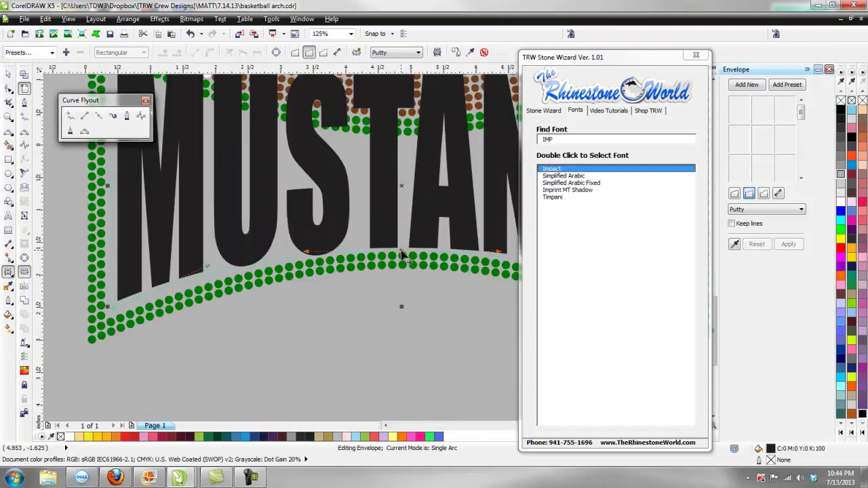
{"action": "left_click_drag", "start_coordinate": [403, 251], "coordinate": [404, 248]}
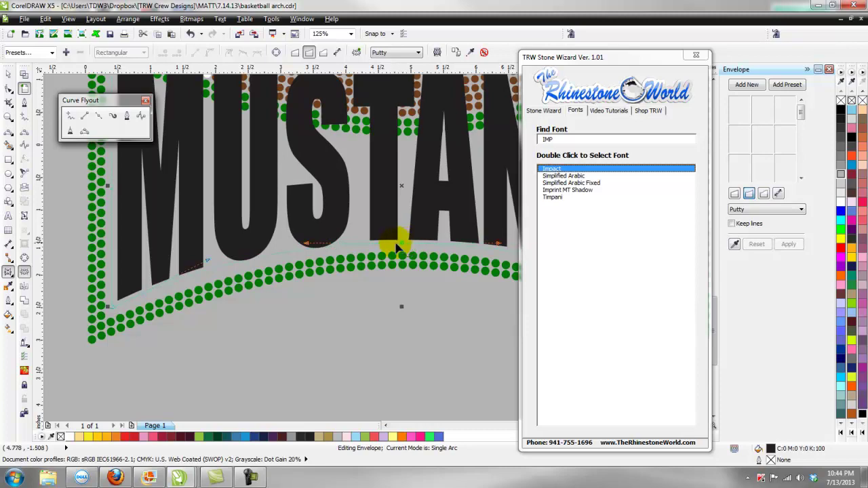
{"action": "scroll", "coordinate": [399, 248], "scroll_direction": "down", "scroll_amount": 5}
{"action": "scroll", "coordinate": [391, 231], "scroll_direction": "up", "scroll_amount": 1}
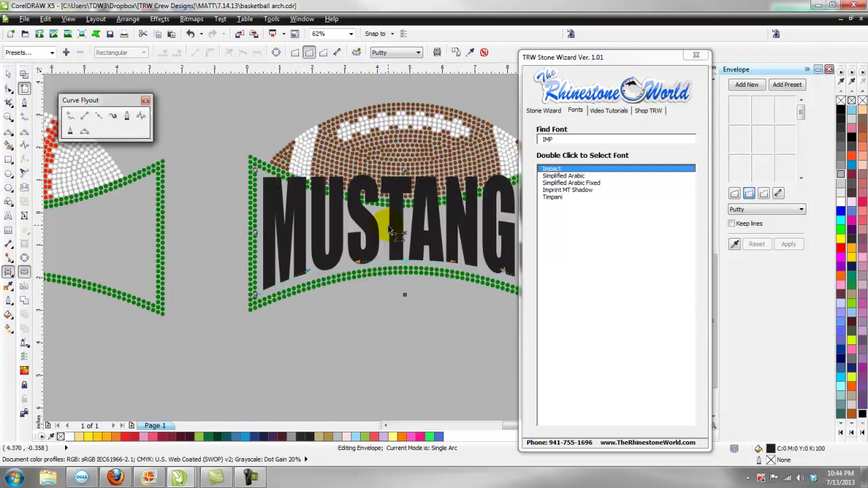
Step: Bend the upper edge of the MUSTANGS envelope down to just below the frame's top curve, and finish envelope editing
{"action": "left_click_drag", "start_coordinate": [407, 180], "coordinate": [407, 219]}
{"action": "scroll", "coordinate": [407, 219], "scroll_direction": "down", "scroll_amount": 1}
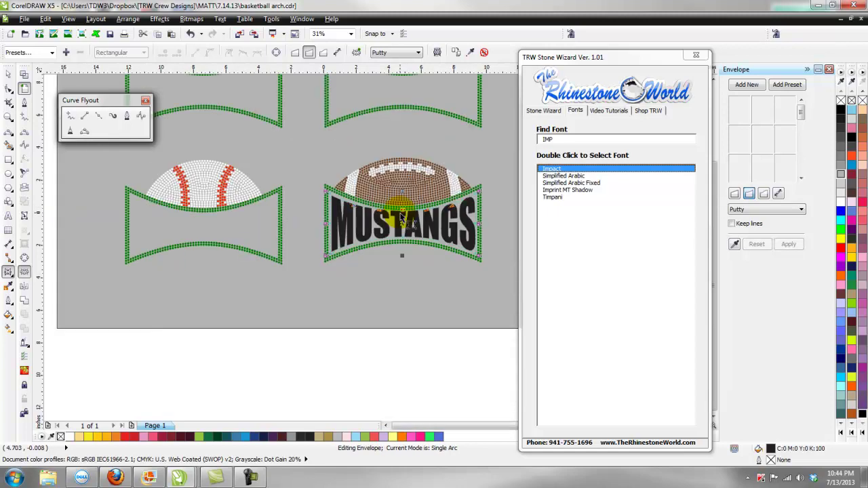
{"action": "scroll", "coordinate": [407, 219], "scroll_direction": "up", "scroll_amount": 3}
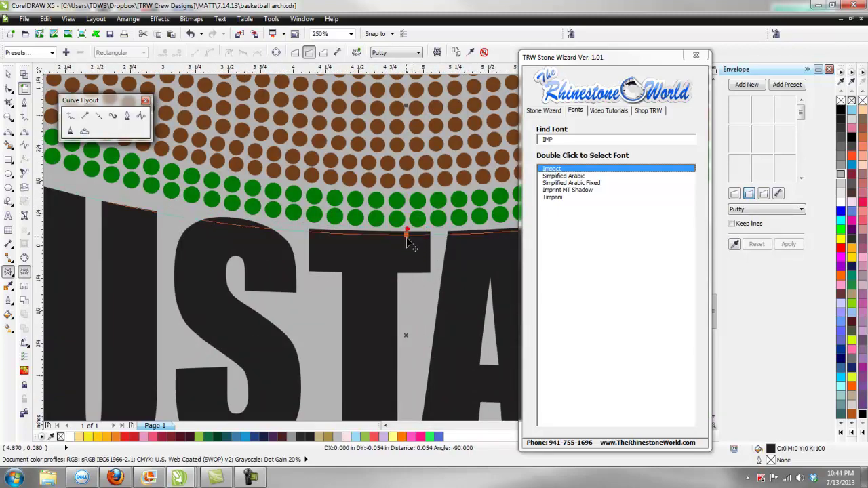
{"action": "scroll", "coordinate": [394, 232], "scroll_direction": "down", "scroll_amount": 2}
{"action": "scroll", "coordinate": [393, 232], "scroll_direction": "down", "scroll_amount": 2}
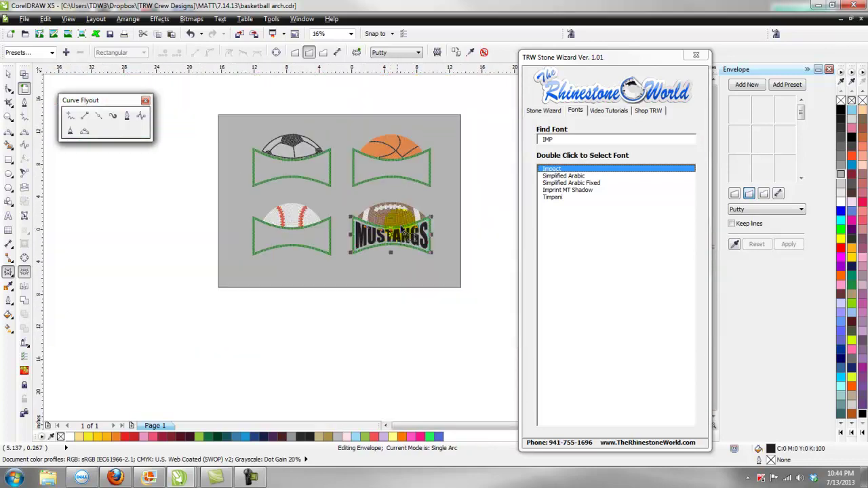
{"action": "left_click", "coordinate": [10, 78]}
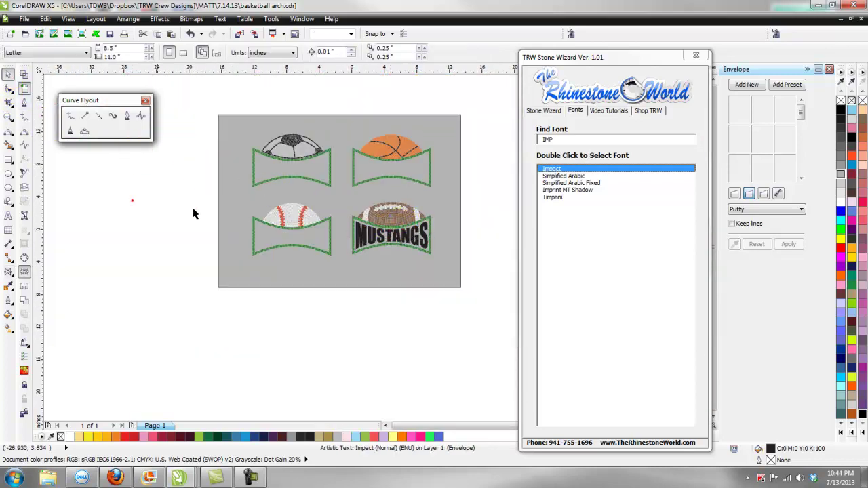
{"action": "left_click", "coordinate": [194, 213]}
{"action": "scroll", "coordinate": [409, 236], "scroll_direction": "up", "scroll_amount": 1}
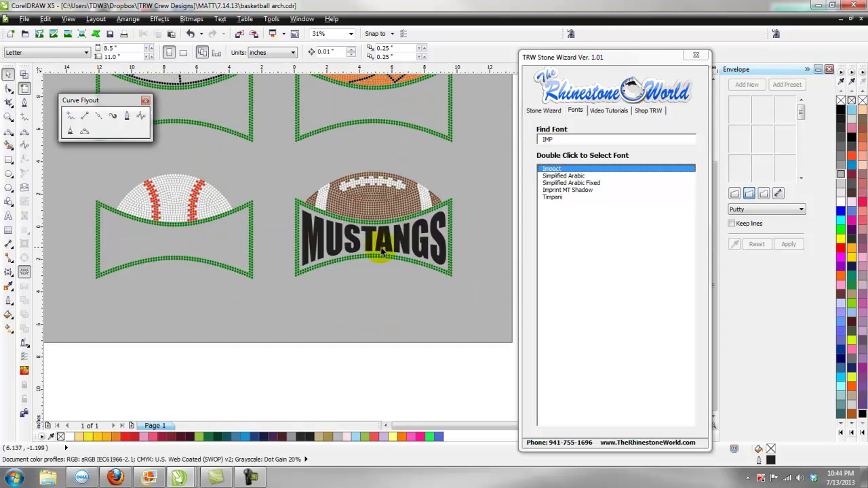
{"action": "scroll", "coordinate": [397, 247], "scroll_direction": "up", "scroll_amount": 1}
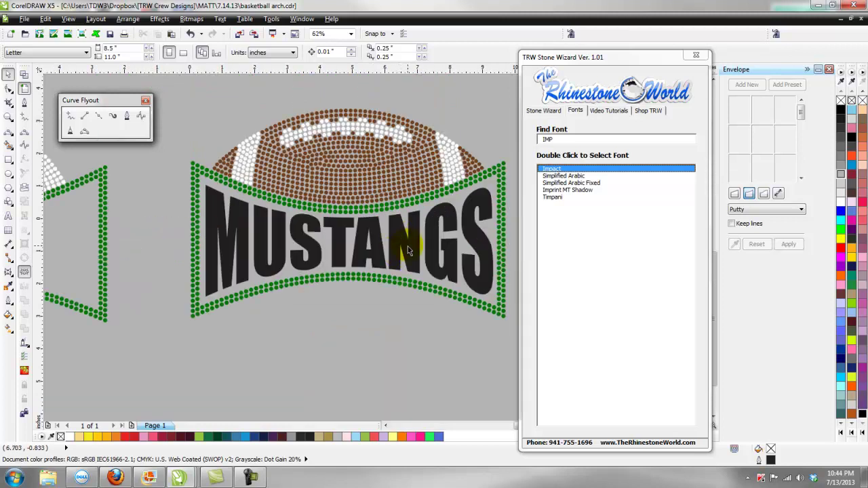
{"action": "left_click", "coordinate": [408, 249]}
{"action": "left_click", "coordinate": [359, 317]}
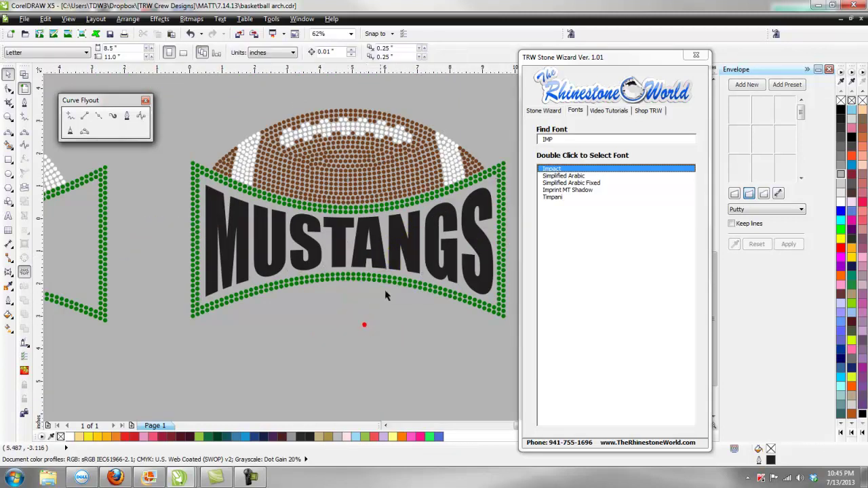
{"action": "scroll", "coordinate": [410, 249], "scroll_direction": "down", "scroll_amount": 1}
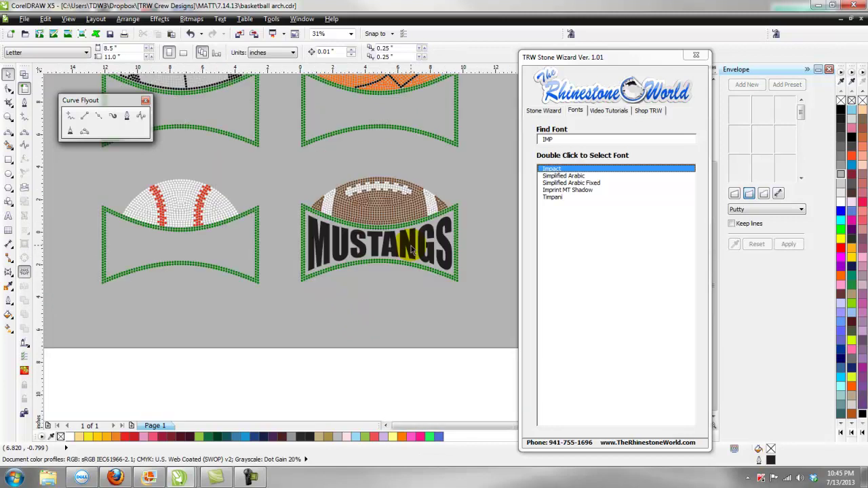
{"action": "scroll", "coordinate": [410, 250], "scroll_direction": "up", "scroll_amount": 1}
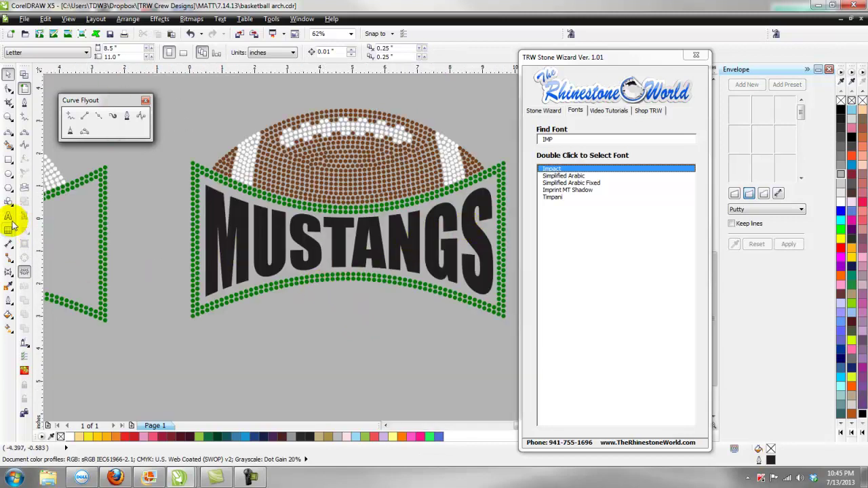
Step: Add the artistic text FOOTBALL below the football design's green frame and set its font to Impact
{"action": "left_click", "coordinate": [8, 215]}
{"action": "left_click", "coordinate": [312, 316]}
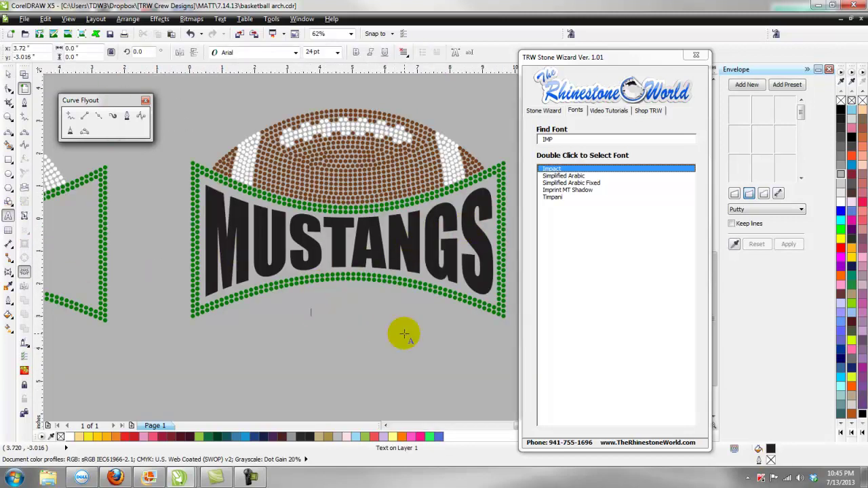
{"action": "type", "text": "FOOTBALL"}
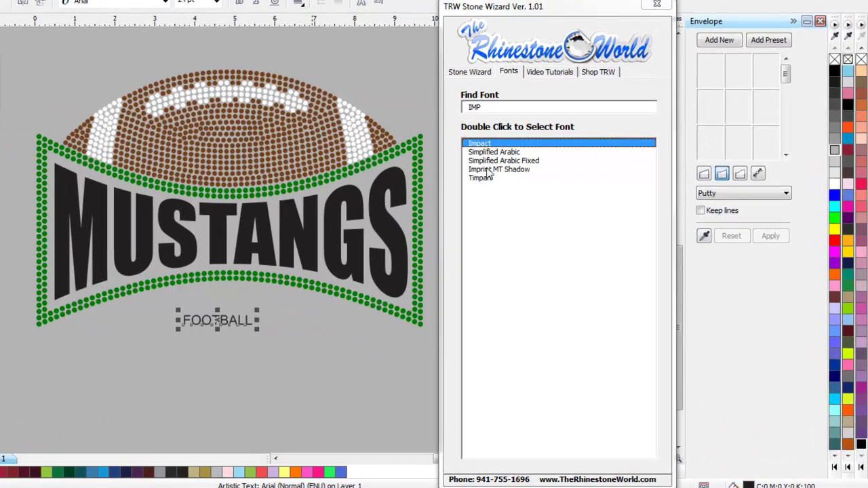
{"action": "double_click", "coordinate": [481, 143]}
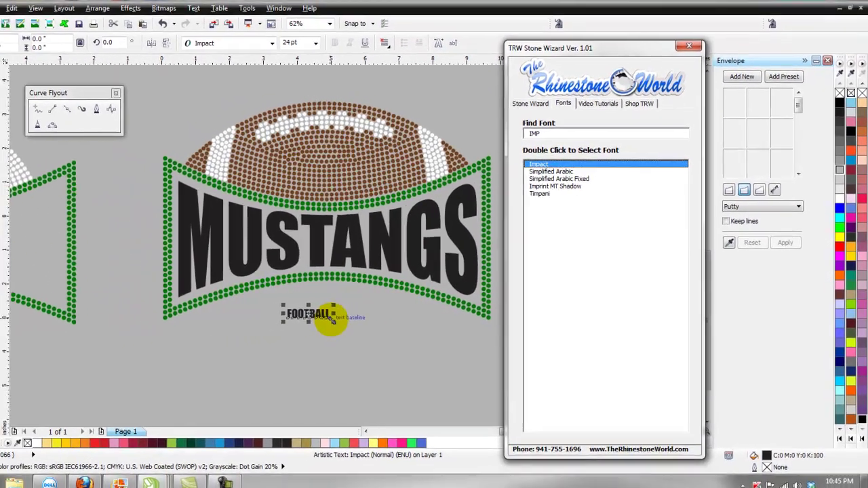
Step: Enlarge the FOOTBALL text to about 5.95 inches wide and center it just beneath the frame's bottom arch
{"action": "left_click_drag", "start_coordinate": [247, 329], "coordinate": [395, 367]}
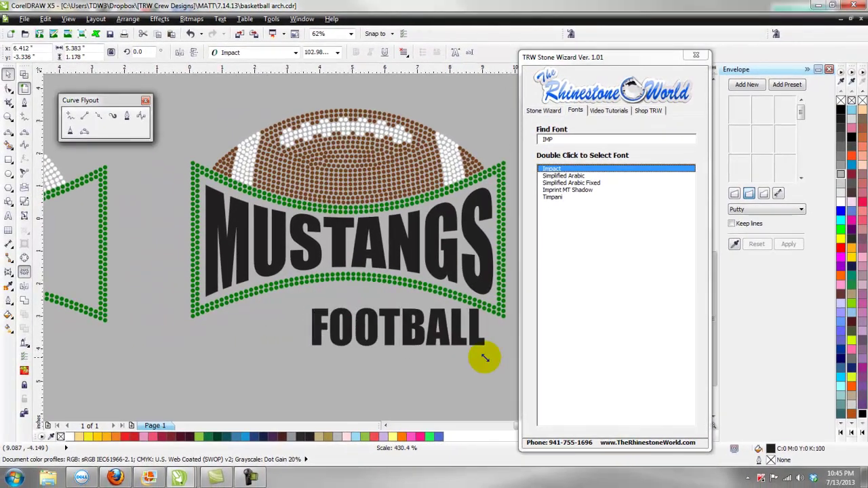
{"action": "left_click_drag", "start_coordinate": [497, 341], "coordinate": [436, 321]}
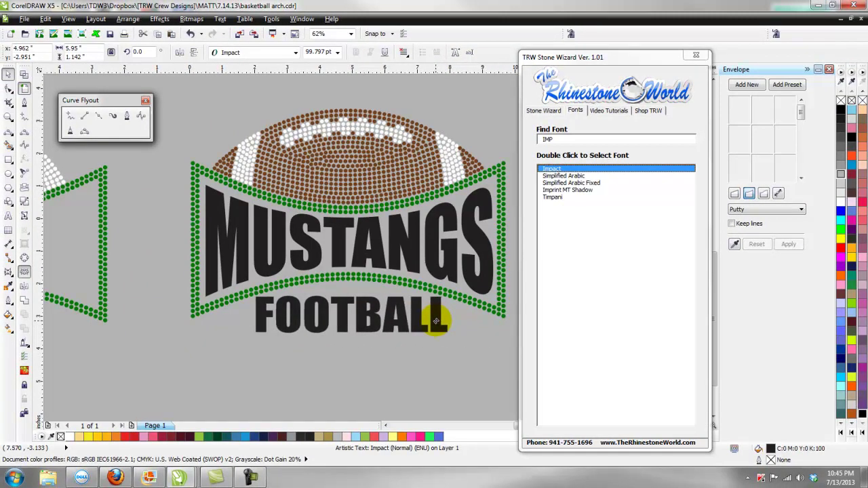
{"action": "left_click", "coordinate": [405, 370]}
{"action": "scroll", "coordinate": [355, 353], "scroll_direction": "down", "scroll_amount": 2}
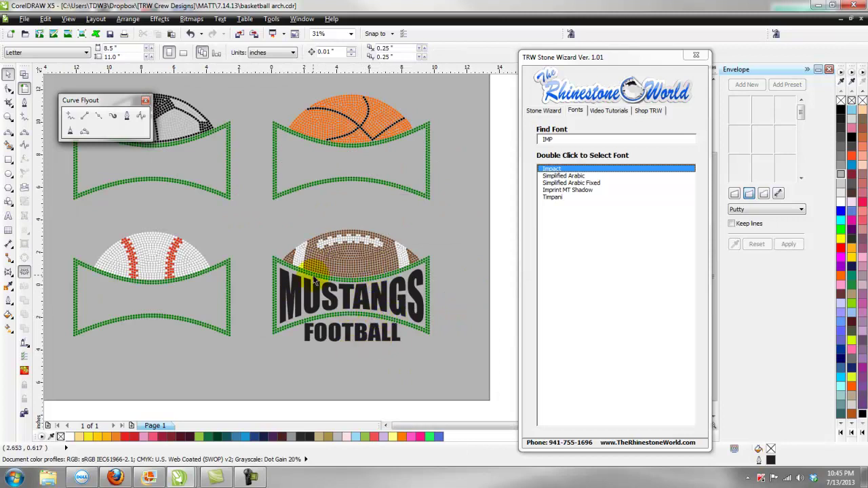
{"action": "left_click_drag", "start_coordinate": [506, 217], "coordinate": [251, 368]}
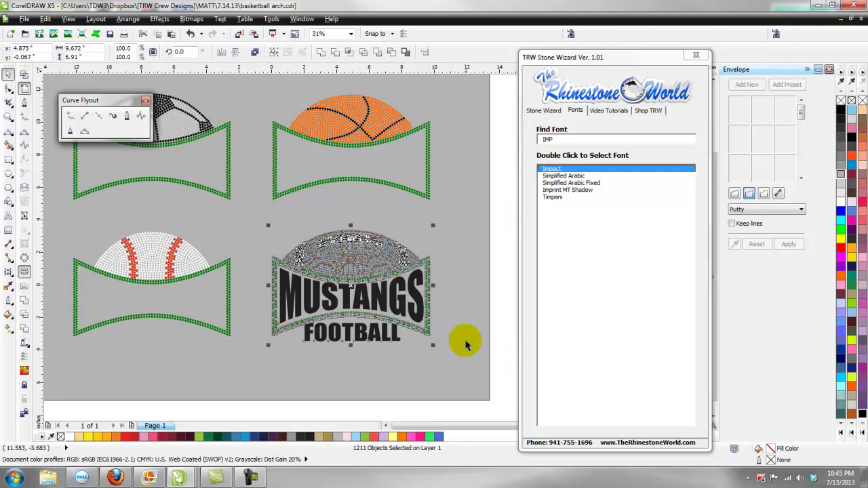
{"action": "left_click", "coordinate": [499, 318]}
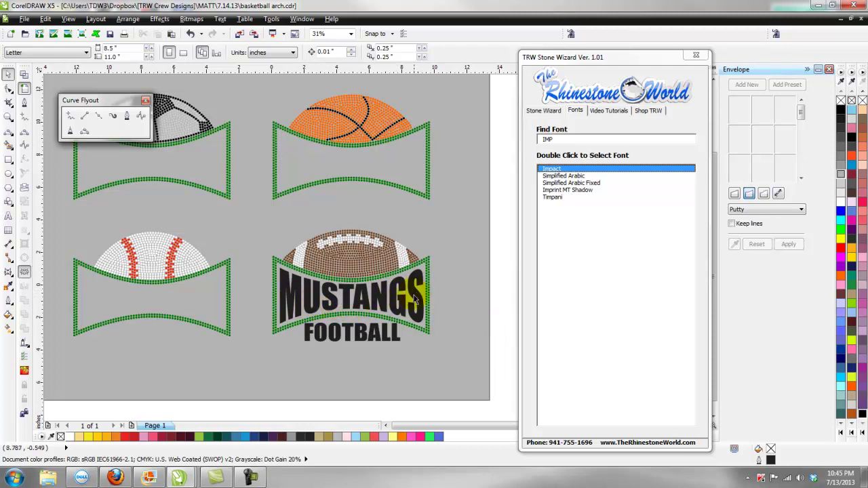
{"action": "scroll", "coordinate": [352, 348], "scroll_direction": "up", "scroll_amount": 2}
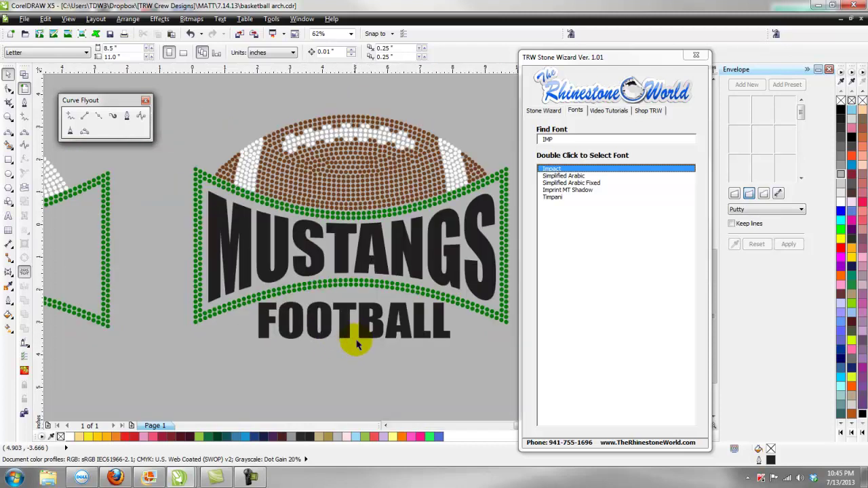
Step: Replace the FOOTBALL wording below the frame with MOM OF #23
{"action": "double_click", "coordinate": [440, 333]}
{"action": "left_click_drag", "start_coordinate": [440, 333], "coordinate": [261, 330]}
{"action": "type", "text": "MOM"}
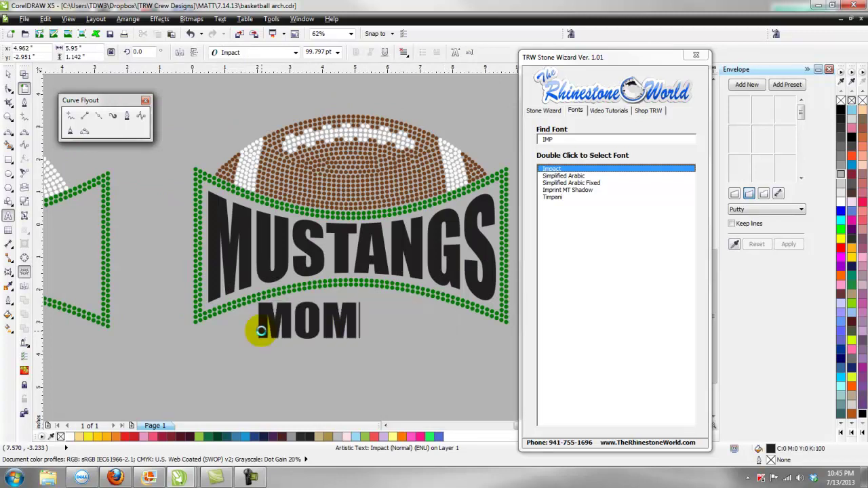
{"action": "type", "text": " OF"}
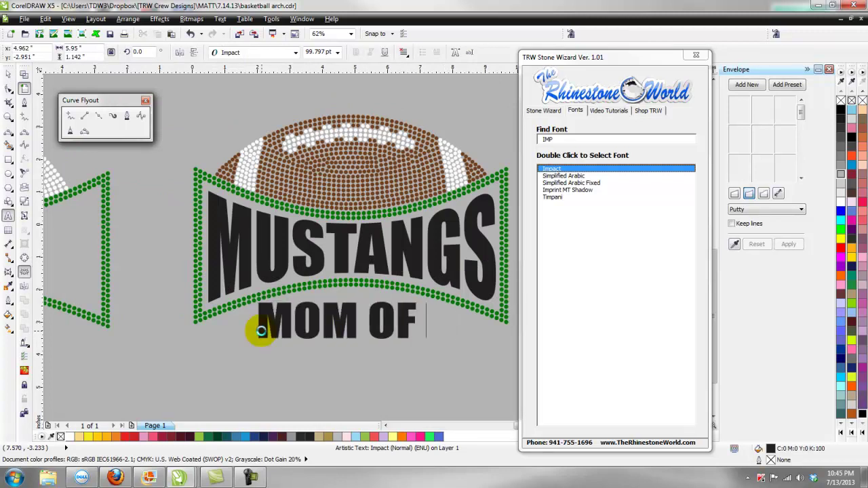
{"action": "type", "text": " #23"}
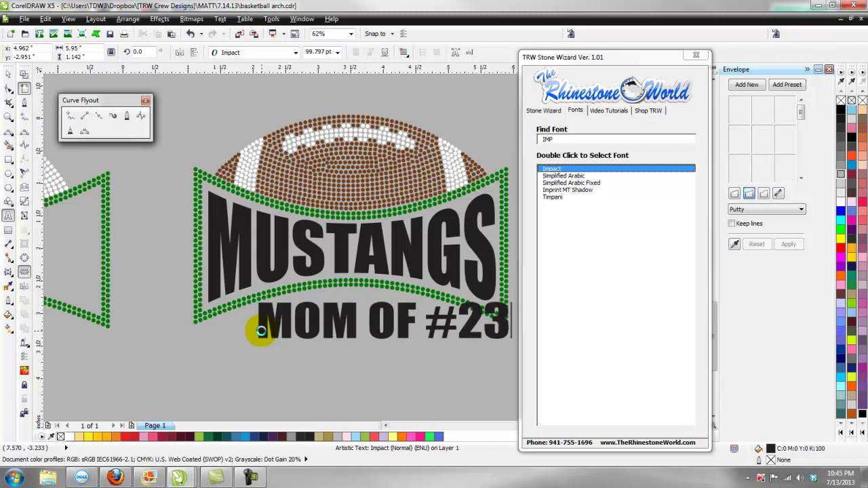
{"action": "scroll", "coordinate": [252, 330], "scroll_direction": "up", "scroll_amount": 3}
{"action": "left_click", "coordinate": [10, 76]}
Step: Shrink the MOM OF #23 text to about 5.89 inches wide and move it well below the frame's bottom arch
{"action": "scroll", "coordinate": [315, 295], "scroll_direction": "down", "scroll_amount": 5}
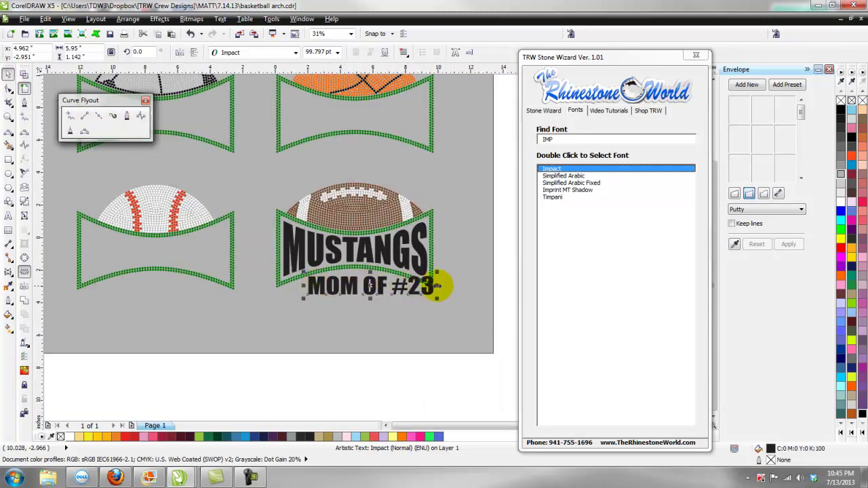
{"action": "left_click_drag", "start_coordinate": [437, 286], "coordinate": [428, 272]}
{"action": "left_click", "coordinate": [418, 286]}
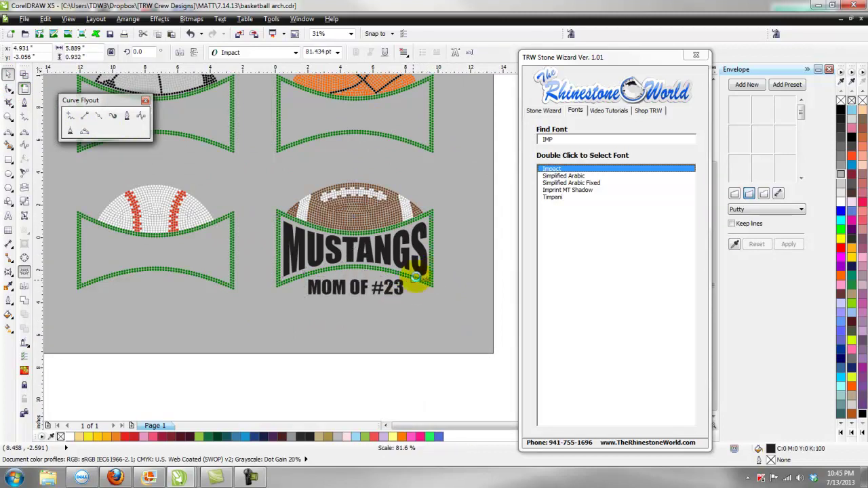
{"action": "scroll", "coordinate": [415, 277], "scroll_direction": "up", "scroll_amount": 4}
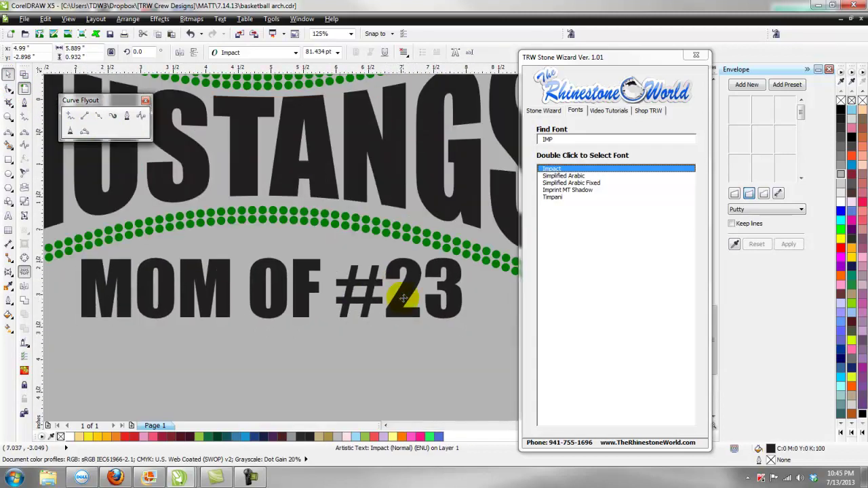
{"action": "scroll", "coordinate": [403, 298], "scroll_direction": "down", "scroll_amount": 2}
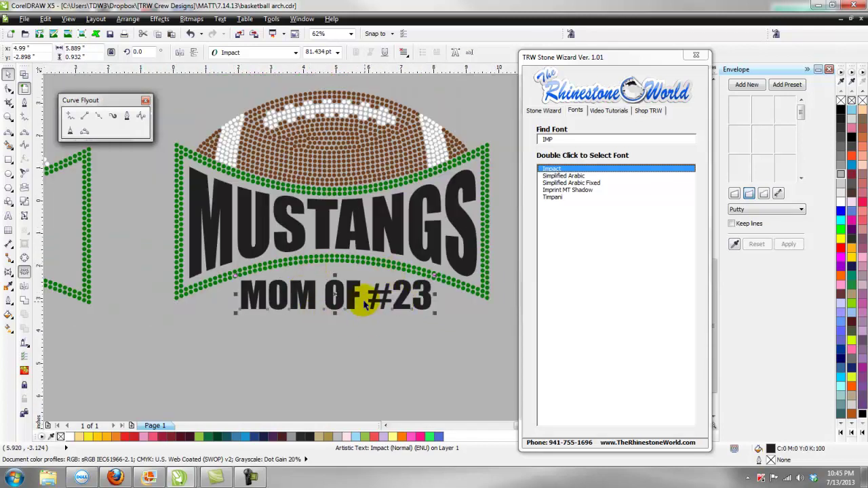
{"action": "left_click_drag", "start_coordinate": [347, 297], "coordinate": [339, 339]}
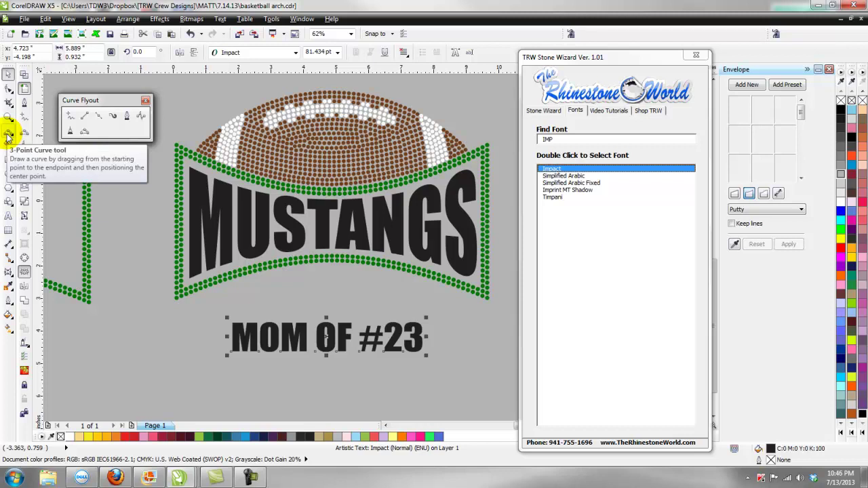
Step: Draw a 3-point curve about 9.59 inches wide between the frame's lower corners, following its bottom arch, and nudge it into alignment
{"action": "left_click", "coordinate": [84, 131]}
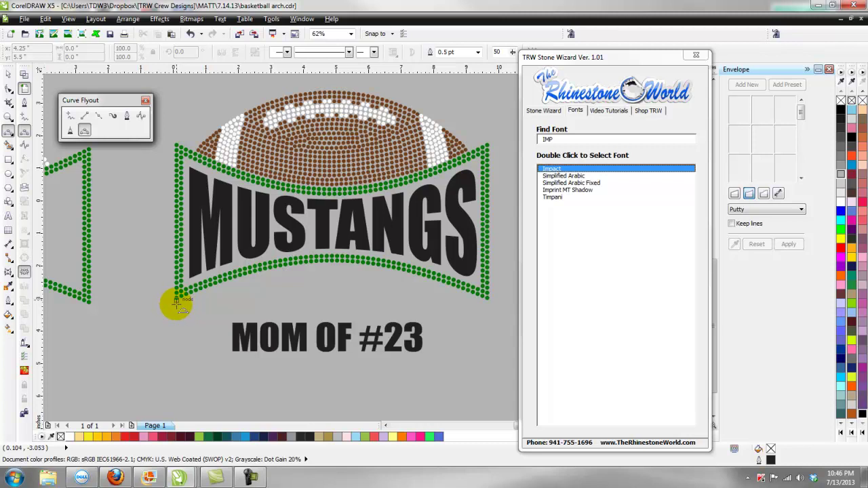
{"action": "left_click_drag", "start_coordinate": [176, 300], "coordinate": [489, 292]}
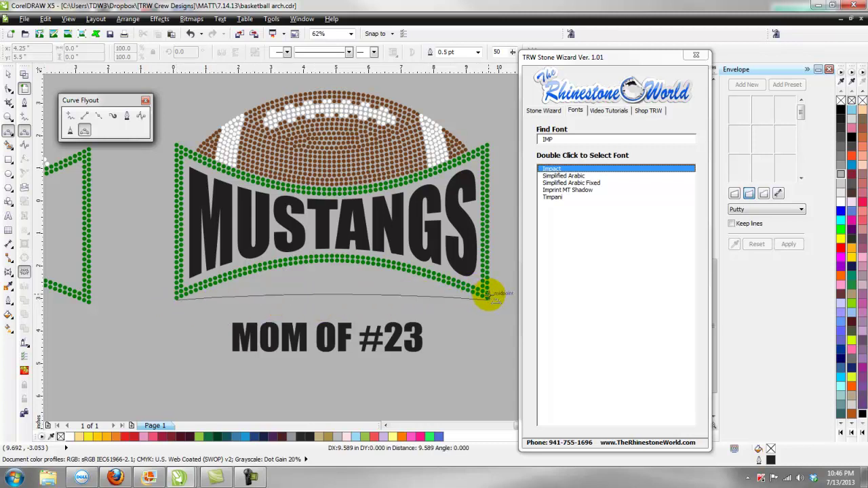
{"action": "left_click", "coordinate": [332, 267]}
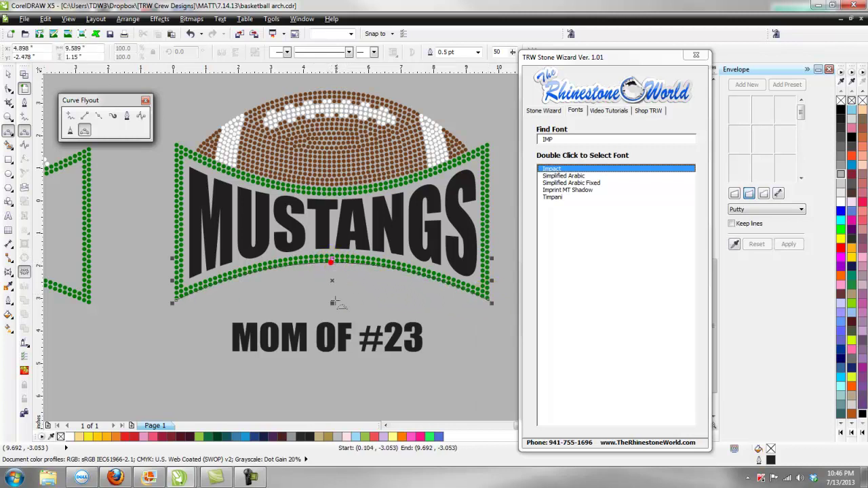
{"action": "left_click", "coordinate": [9, 73]}
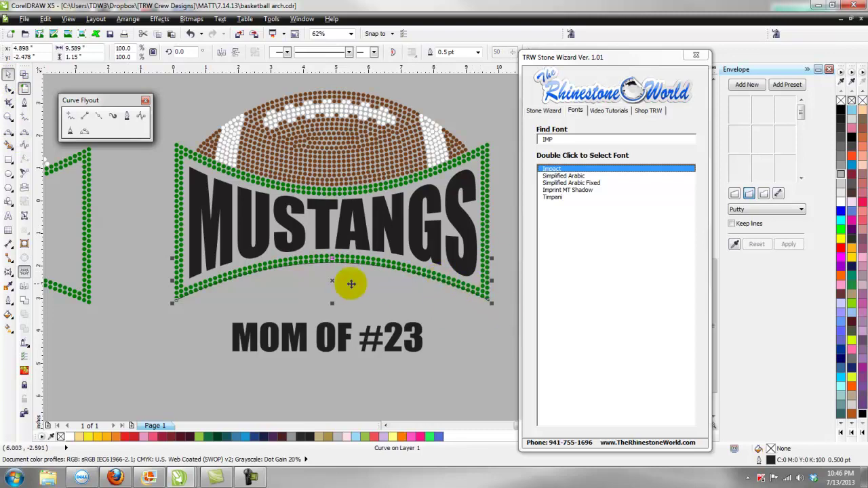
{"action": "scroll", "coordinate": [349, 287], "scroll_direction": "up", "scroll_amount": 2}
{"action": "mouse_move", "coordinate": [355, 241]}
{"action": "left_mouse_down"}
{"action": "mouse_move", "coordinate": [354, 250]}
{"action": "mouse_move", "coordinate": [349, 240]}
{"action": "left_mouse_up"}
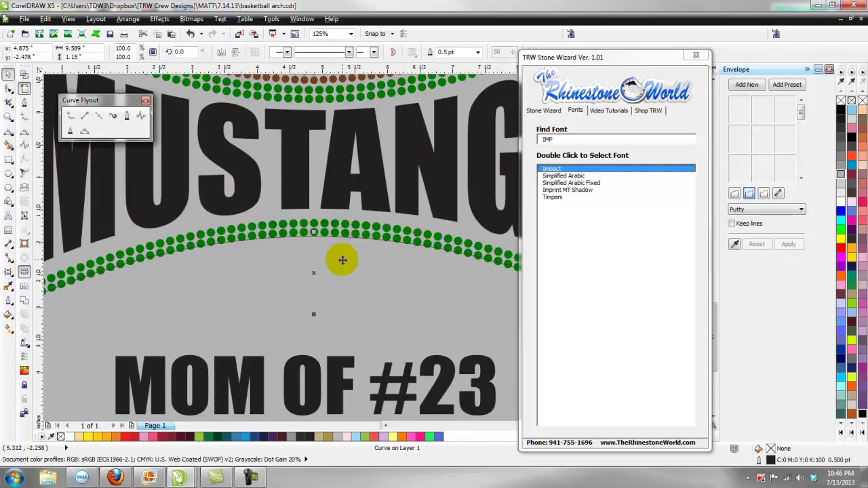
{"action": "scroll", "coordinate": [343, 261], "scroll_direction": "down", "scroll_amount": 4}
{"action": "left_click", "coordinate": [400, 314]}
Step: Fit the MOM OF #23 text to the new curve, placing it along the underside of the arch
{"action": "left_click", "coordinate": [360, 289]}
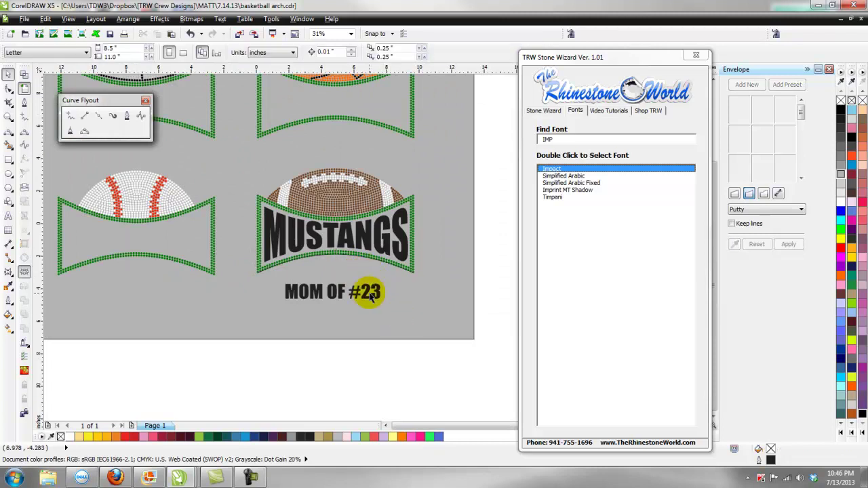
{"action": "left_click", "coordinate": [221, 19]}
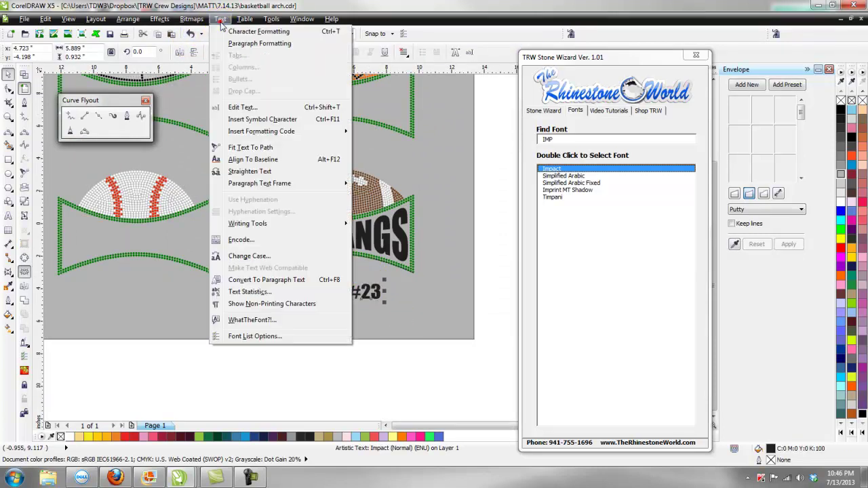
{"action": "left_click", "coordinate": [244, 147]}
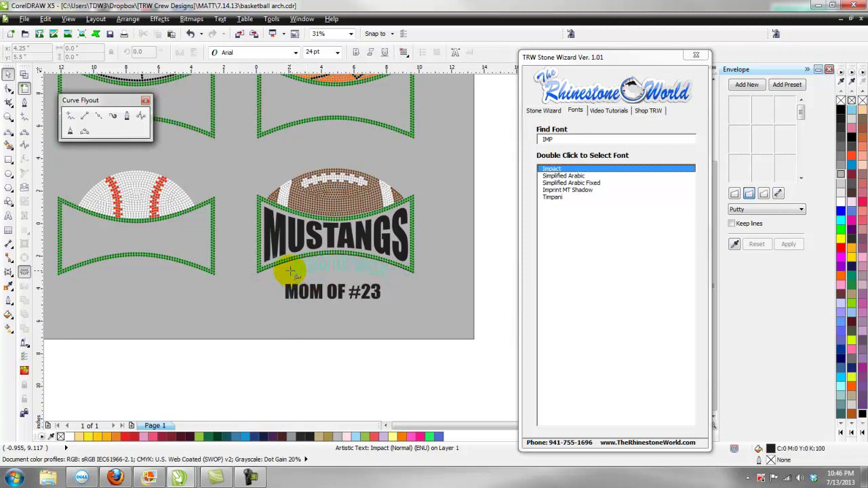
{"action": "left_click", "coordinate": [335, 266]}
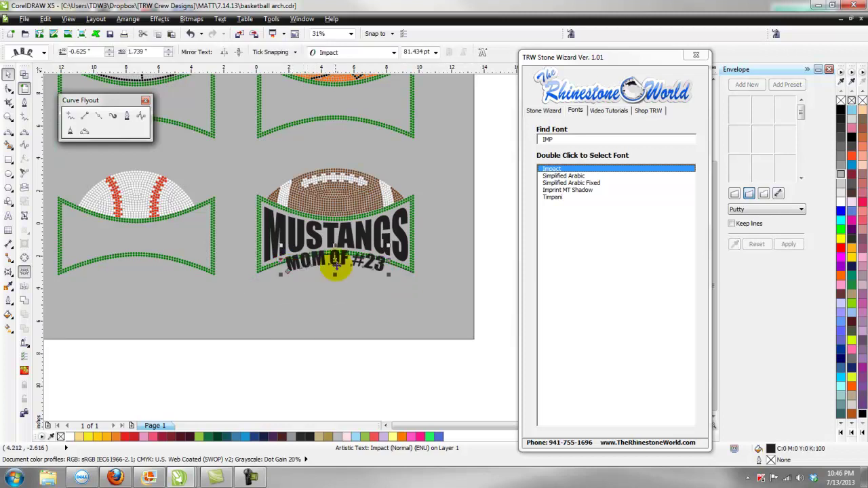
Step: Set the curved MOM OF #23 text about 0.75 inch below its path and nudge text and path to sit centered under the frame
{"action": "scroll", "coordinate": [336, 267], "scroll_direction": "up", "scroll_amount": 4}
{"action": "left_click", "coordinate": [369, 248]}
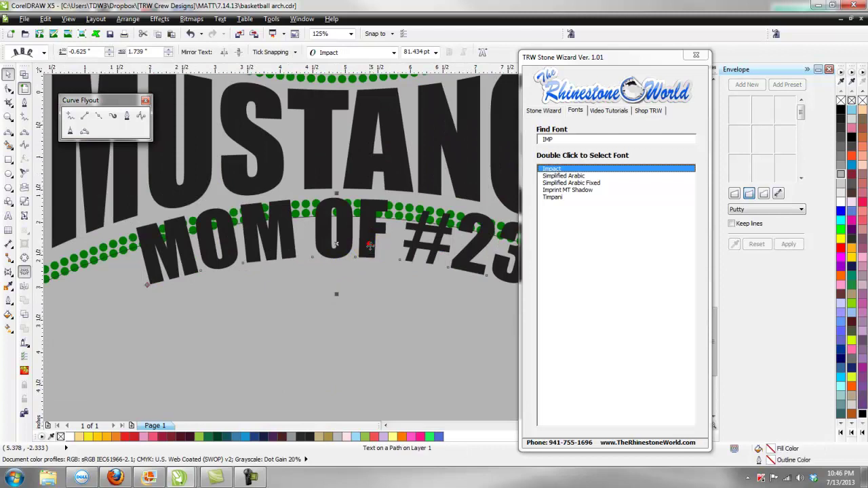
{"action": "left_click_drag", "start_coordinate": [370, 249], "coordinate": [395, 273]}
{"action": "scroll", "coordinate": [370, 264], "scroll_direction": "down", "scroll_amount": 3}
{"action": "scroll", "coordinate": [395, 271], "scroll_direction": "up", "scroll_amount": 3}
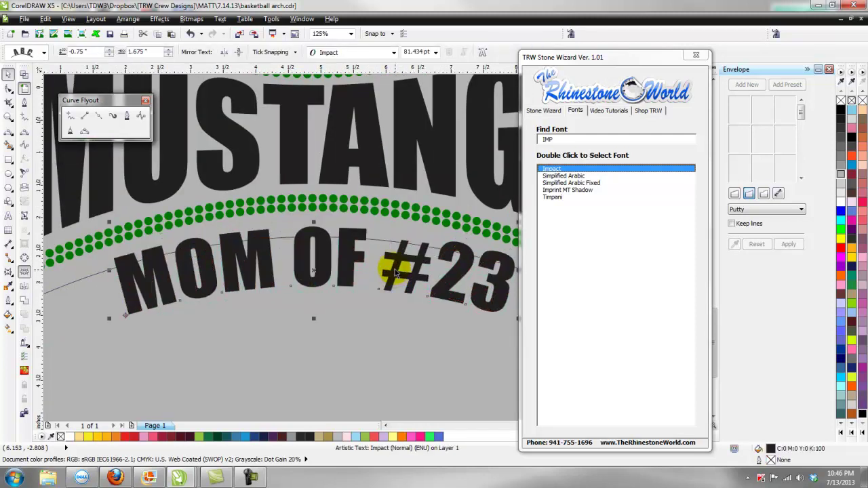
{"action": "left_click", "coordinate": [346, 263]}
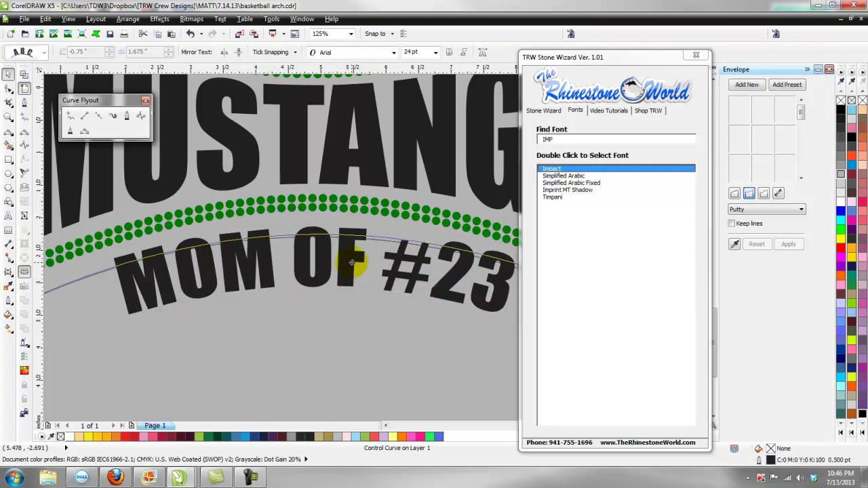
{"action": "left_click", "coordinate": [349, 262]}
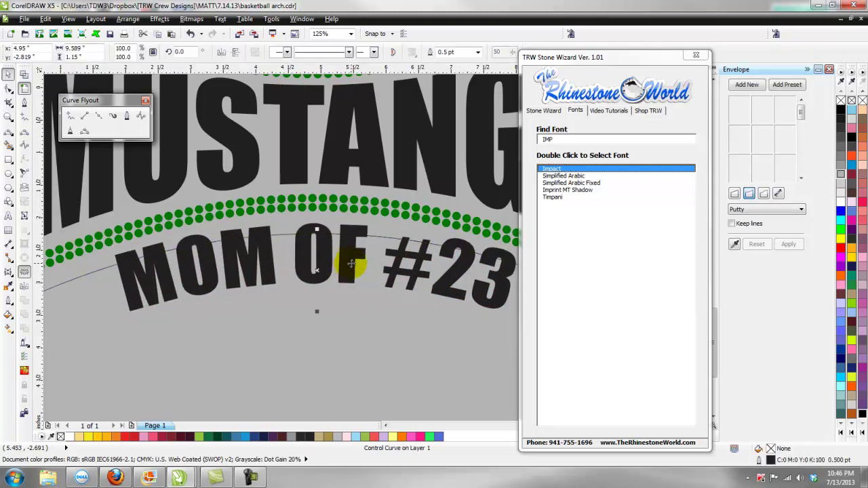
Step: Break the curved MOM OF #23 text apart from its path and delete the leftover curve
{"action": "scroll", "coordinate": [350, 264], "scroll_direction": "down", "scroll_amount": 4}
{"action": "left_click", "coordinate": [391, 265]}
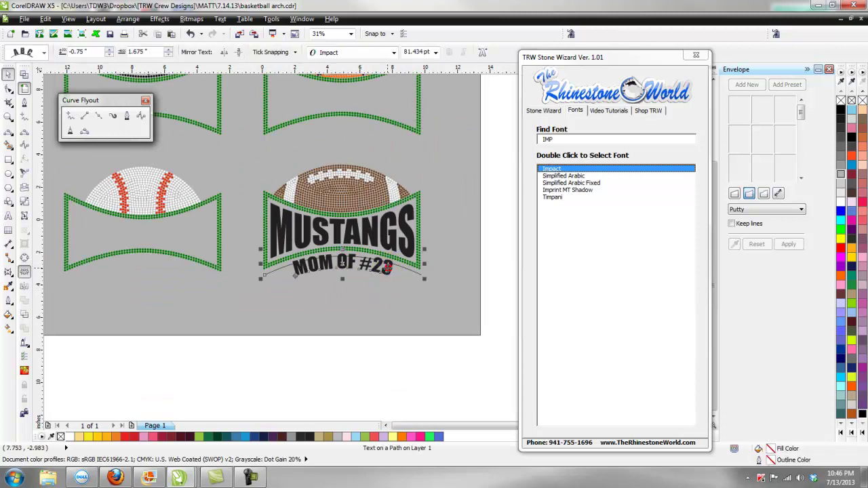
{"action": "left_click", "coordinate": [128, 19]}
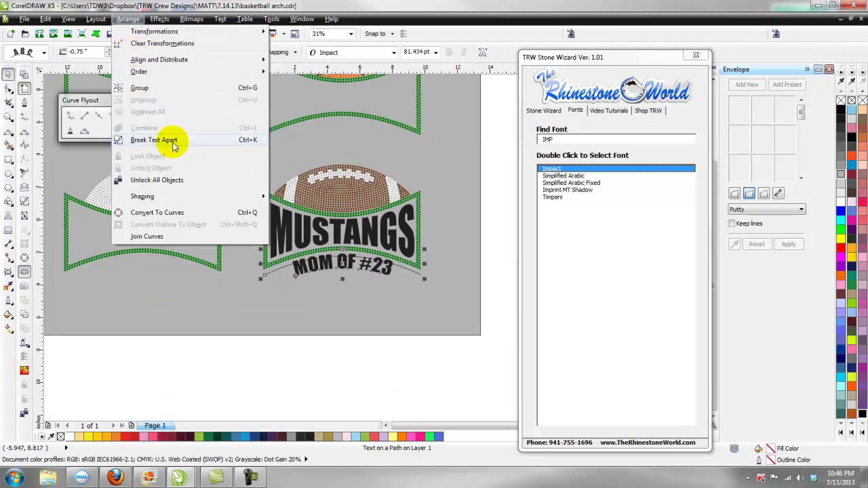
{"action": "left_click", "coordinate": [173, 142]}
{"action": "left_click", "coordinate": [404, 273]}
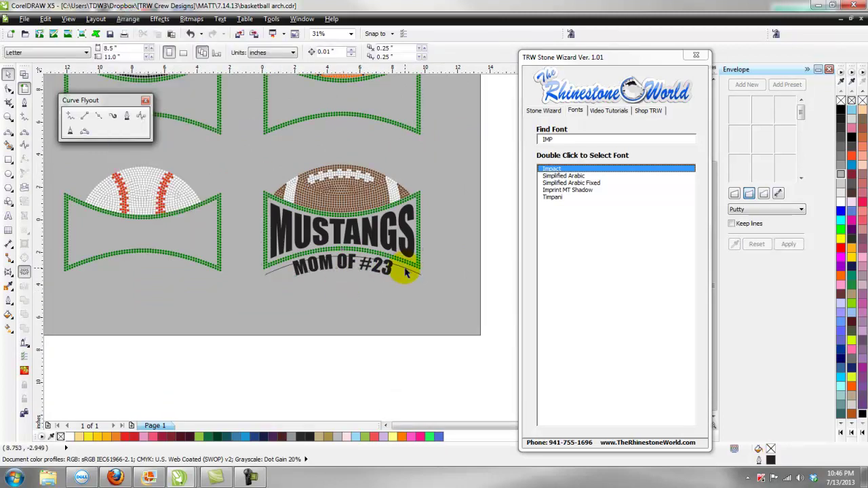
{"action": "left_click_drag", "start_coordinate": [405, 272], "coordinate": [395, 299]}
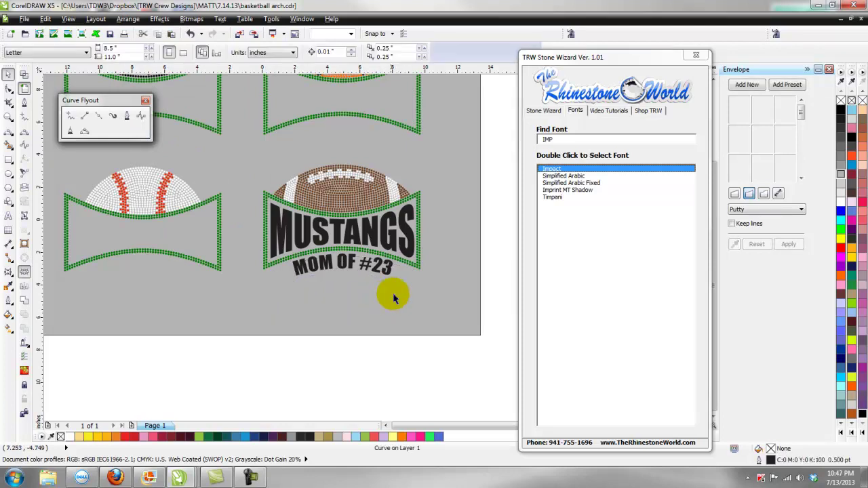
{"action": "left_click", "coordinate": [398, 285]}
Step: Inspect the MOM OF #23 text beneath the football frame and the overall layout of the four sports templates
{"action": "scroll", "coordinate": [399, 277], "scroll_direction": "down", "scroll_amount": 2}
{"action": "scroll", "coordinate": [399, 278], "scroll_direction": "up", "scroll_amount": 2}
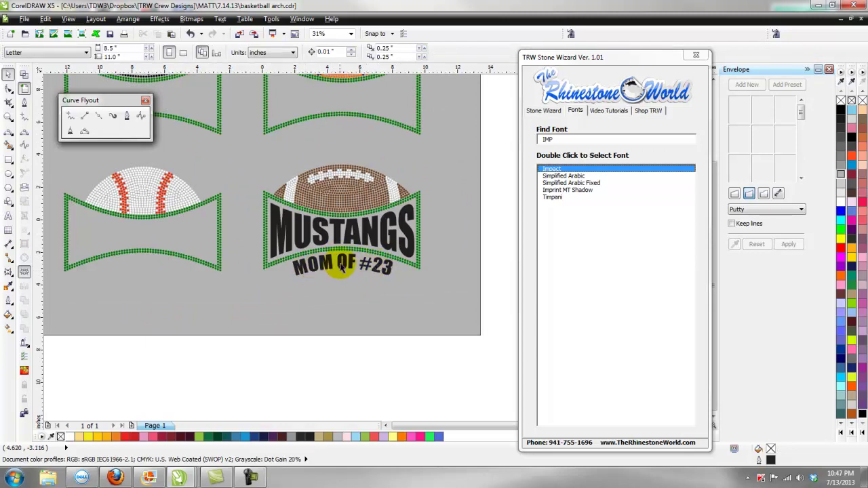
{"action": "scroll", "coordinate": [366, 268], "scroll_direction": "up", "scroll_amount": 4}
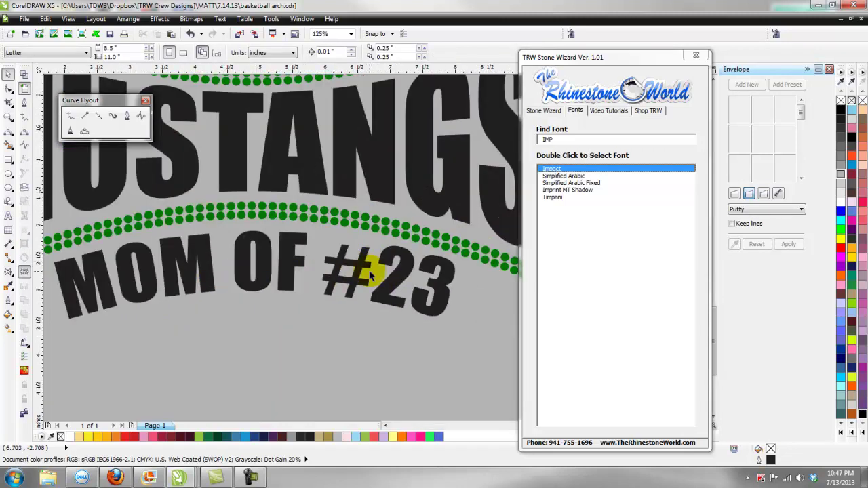
{"action": "scroll", "coordinate": [370, 274], "scroll_direction": "down", "scroll_amount": 2}
{"action": "scroll", "coordinate": [359, 129], "scroll_direction": "down", "scroll_amount": 2}
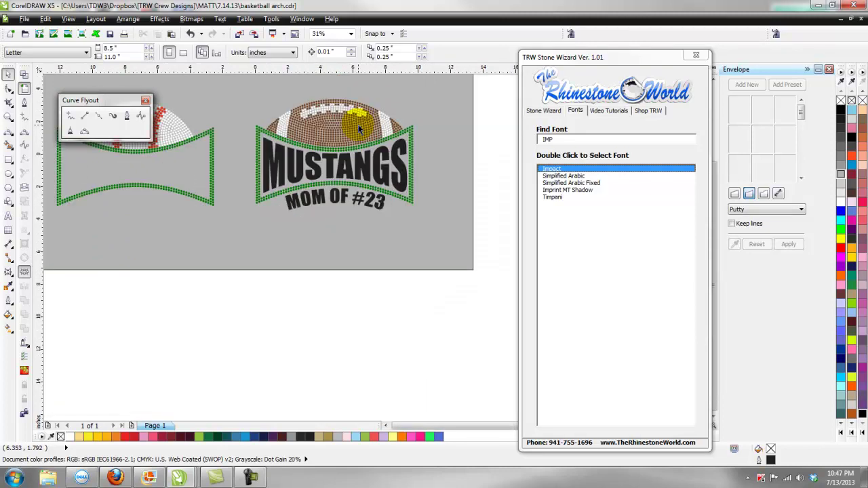
{"action": "scroll", "coordinate": [344, 172], "scroll_direction": "down", "scroll_amount": 2}
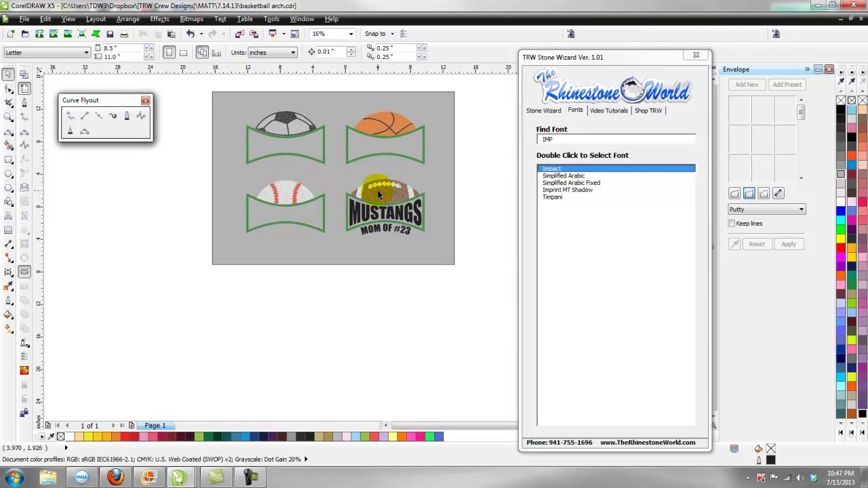
{"action": "left_click", "coordinate": [478, 186]}
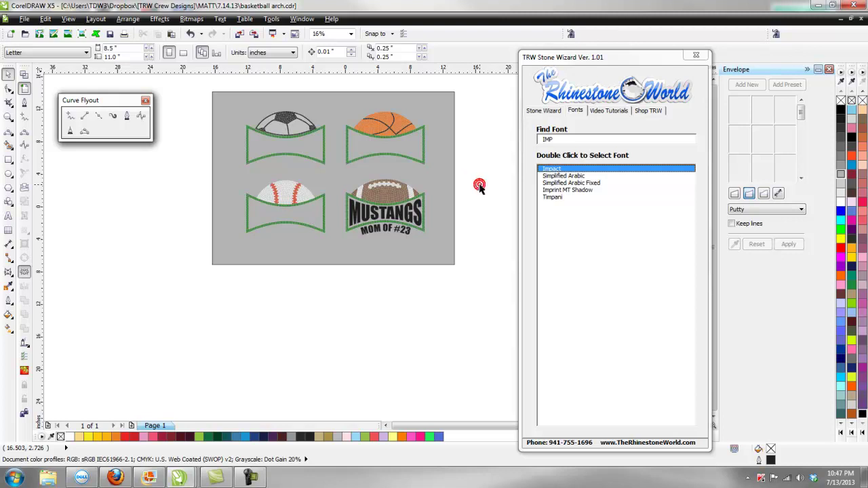
Step: Add the text SOCCER just below the soccer template's green frame and set its font to Impact
{"action": "scroll", "coordinate": [263, 128], "scroll_direction": "up", "scroll_amount": 3}
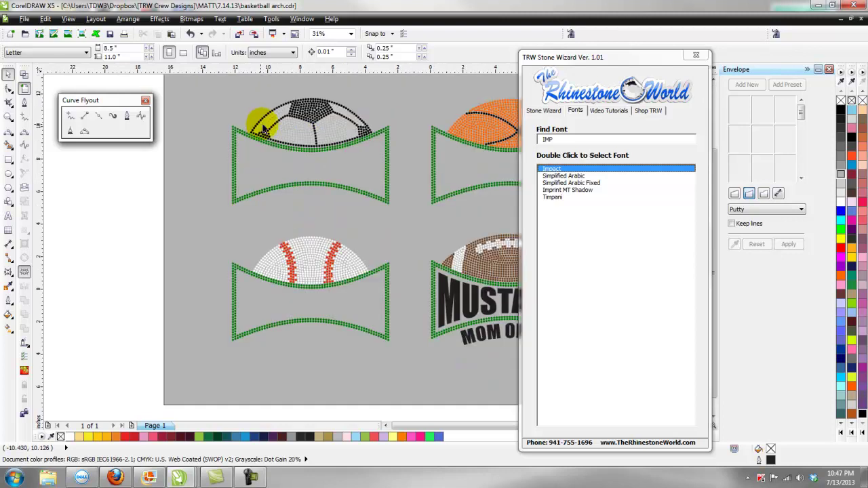
{"action": "scroll", "coordinate": [263, 129], "scroll_direction": "up", "scroll_amount": 3}
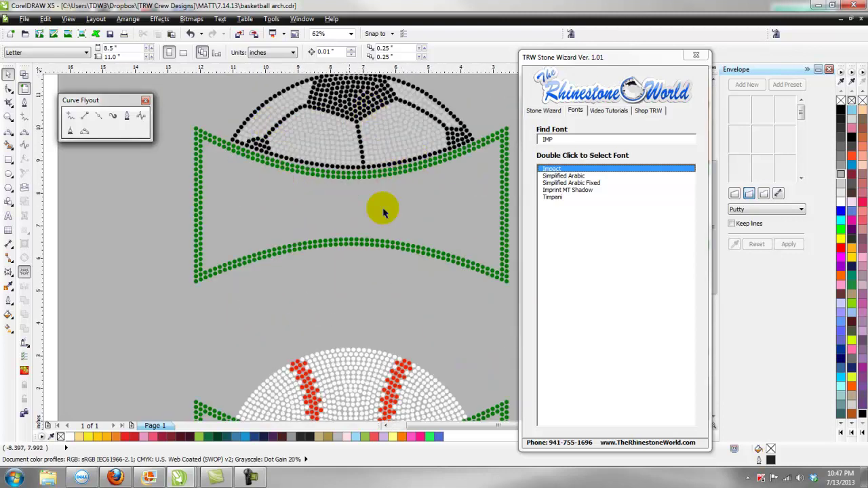
{"action": "left_click_drag", "start_coordinate": [609, 57], "coordinate": [656, 52]}
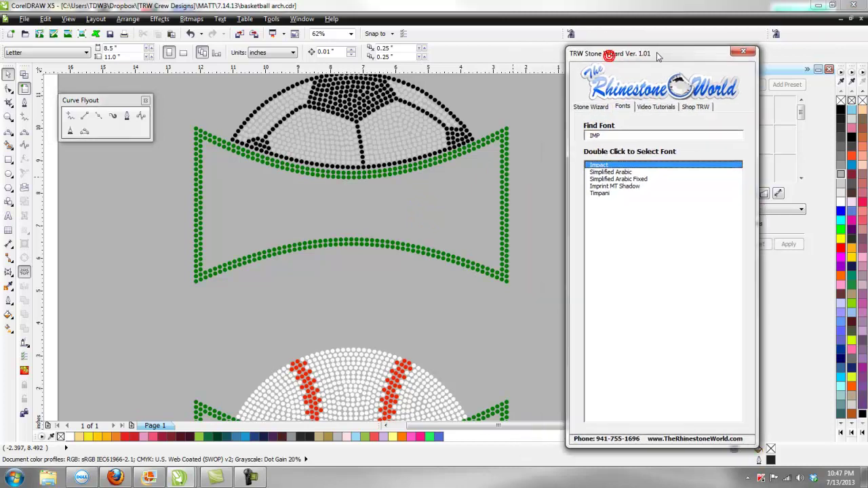
{"action": "left_click", "coordinate": [536, 132]}
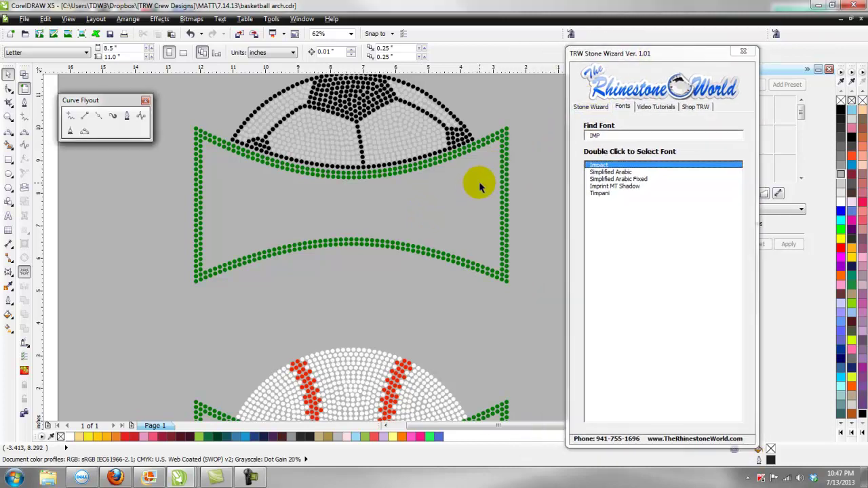
{"action": "left_click", "coordinate": [8, 216]}
{"action": "left_click", "coordinate": [312, 287]}
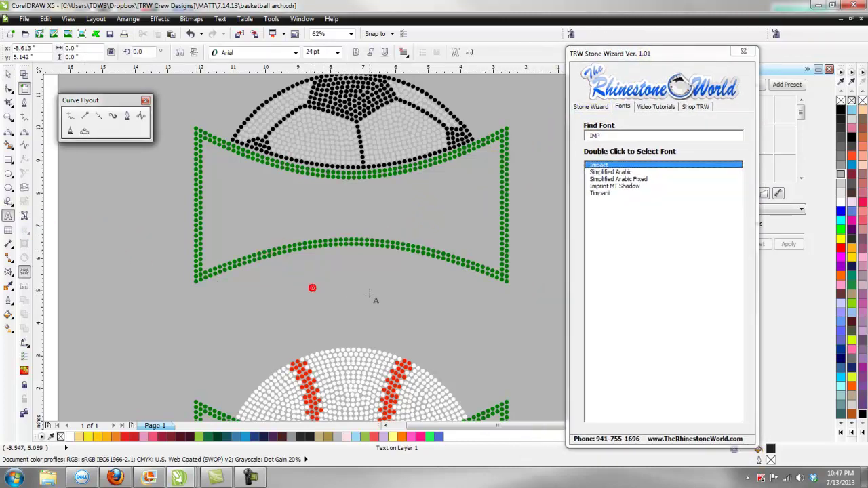
{"action": "type", "text": "SOCCER"}
{"action": "left_click", "coordinate": [8, 73]}
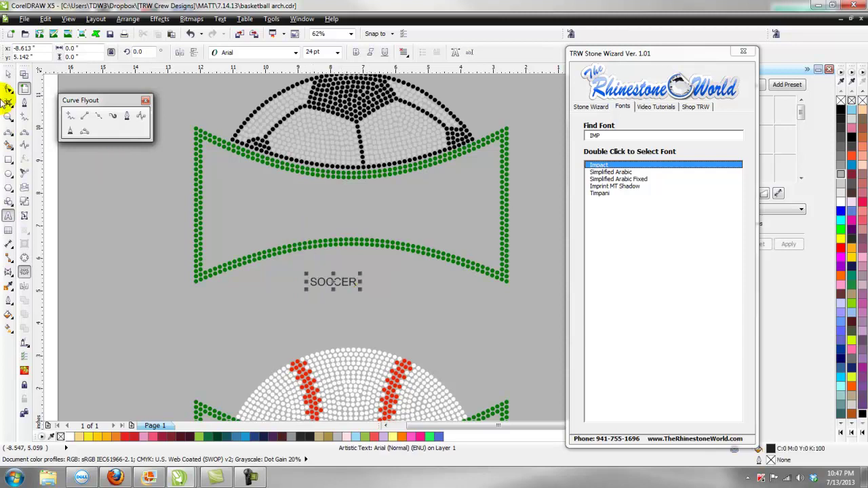
{"action": "left_click", "coordinate": [600, 167]}
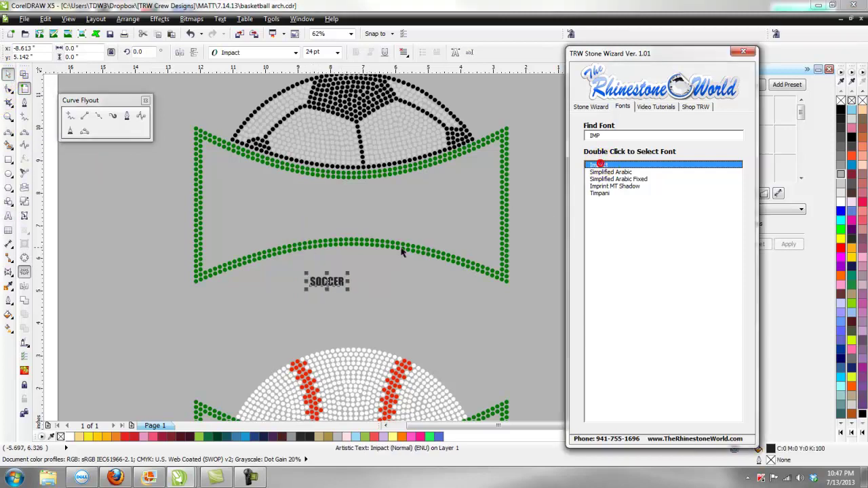
Step: Enlarge the SOCCER text proportionally to about 8.95 inches wide and position it between the sides of the soccer frame
{"action": "left_click_drag", "start_coordinate": [348, 272], "coordinate": [557, 160]}
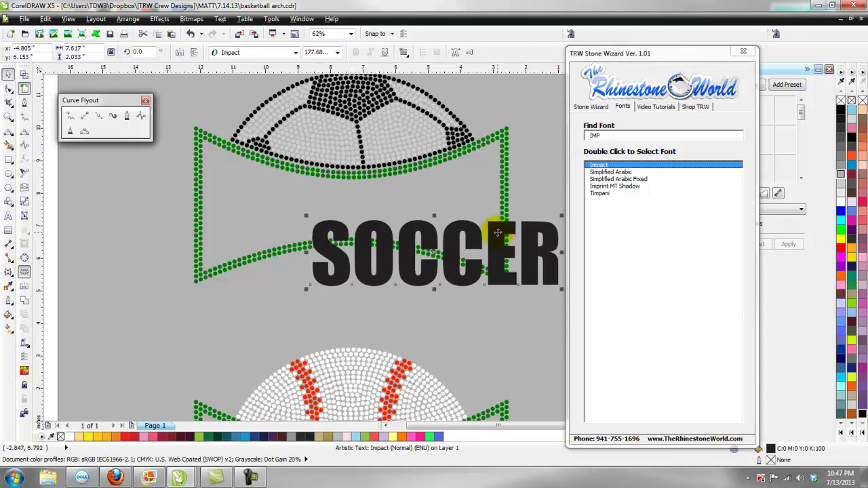
{"action": "left_click_drag", "start_coordinate": [548, 276], "coordinate": [441, 227]}
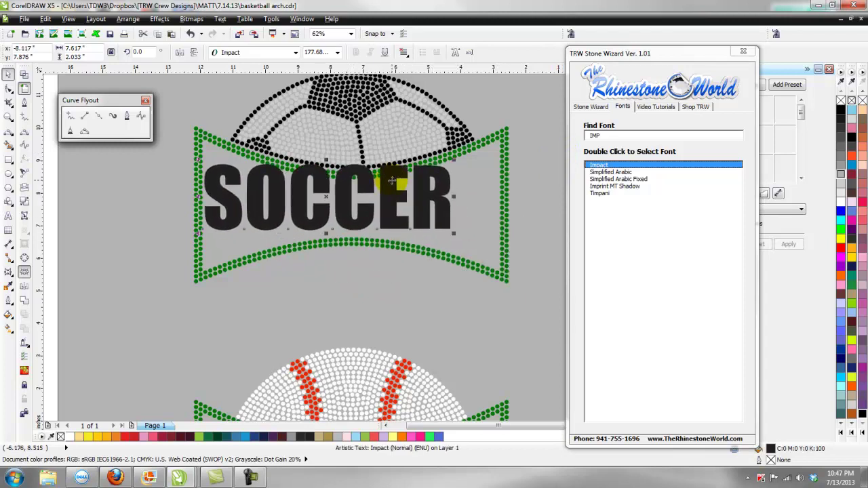
{"action": "left_click_drag", "start_coordinate": [453, 234], "coordinate": [495, 258]}
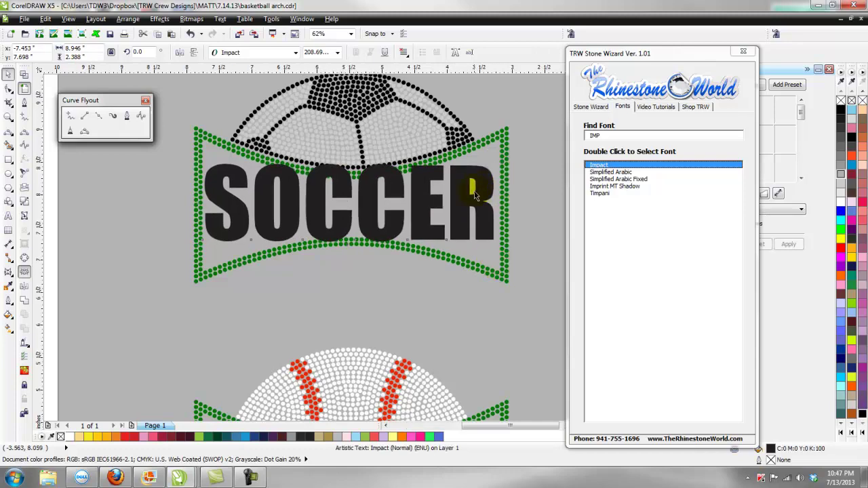
{"action": "scroll", "coordinate": [487, 192], "scroll_direction": "up", "scroll_amount": 2}
{"action": "left_click_drag", "start_coordinate": [501, 194], "coordinate": [504, 195]}
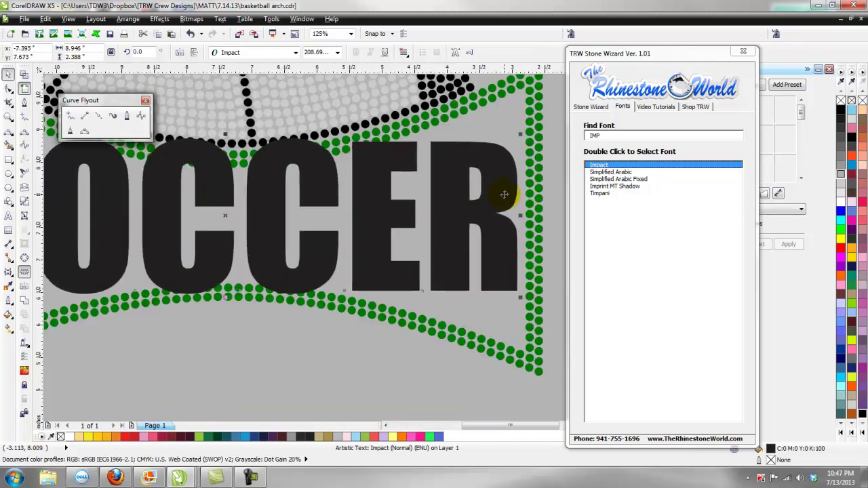
Step: Stretch the SOCCER text vertically to about 3.52 inches tall, extending it past the frame's upper and lower arches
{"action": "scroll", "coordinate": [504, 194], "scroll_direction": "down", "scroll_amount": 2}
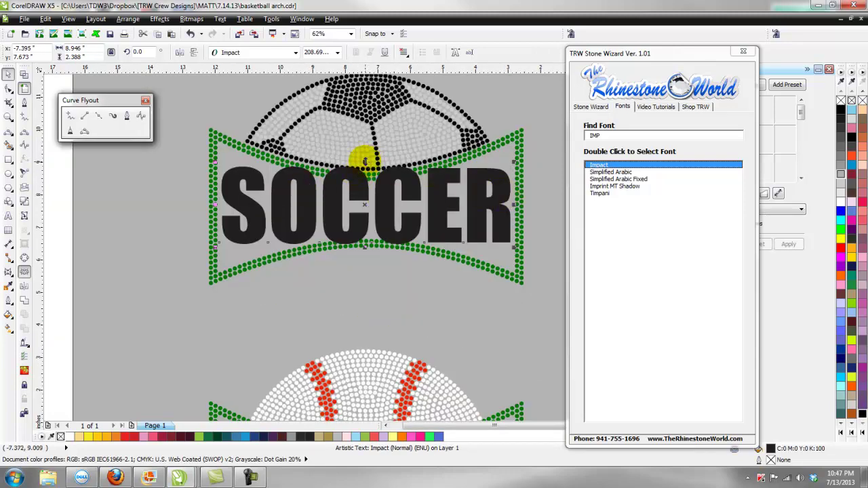
{"action": "left_click_drag", "start_coordinate": [365, 162], "coordinate": [350, 143]}
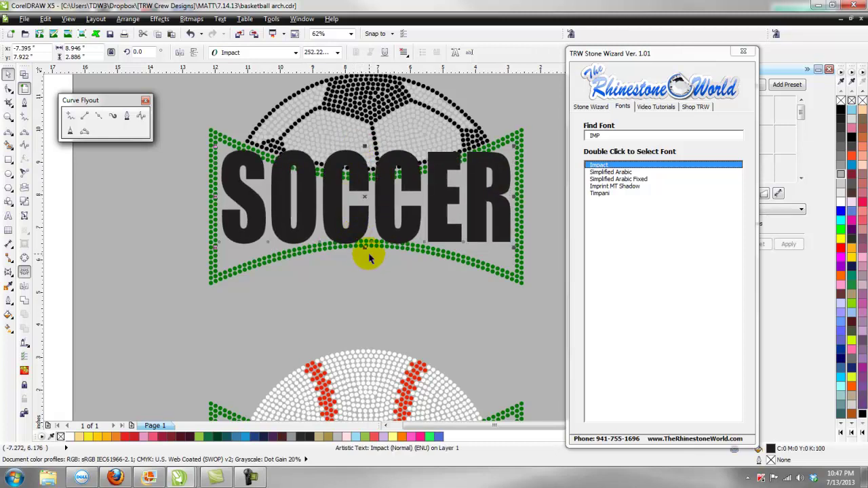
{"action": "left_click_drag", "start_coordinate": [364, 248], "coordinate": [360, 268]}
{"action": "left_click_drag", "start_coordinate": [360, 270], "coordinate": [360, 269]}
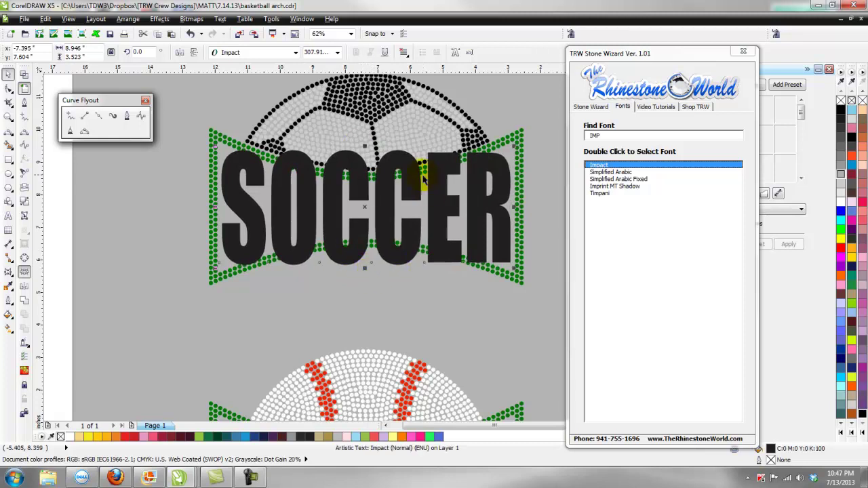
Step: Add a single arc envelope to the SOCCER text and bend its top and bottom centers inward to follow the frame's arches
{"action": "left_click_drag", "start_coordinate": [694, 54], "coordinate": [655, 56]}
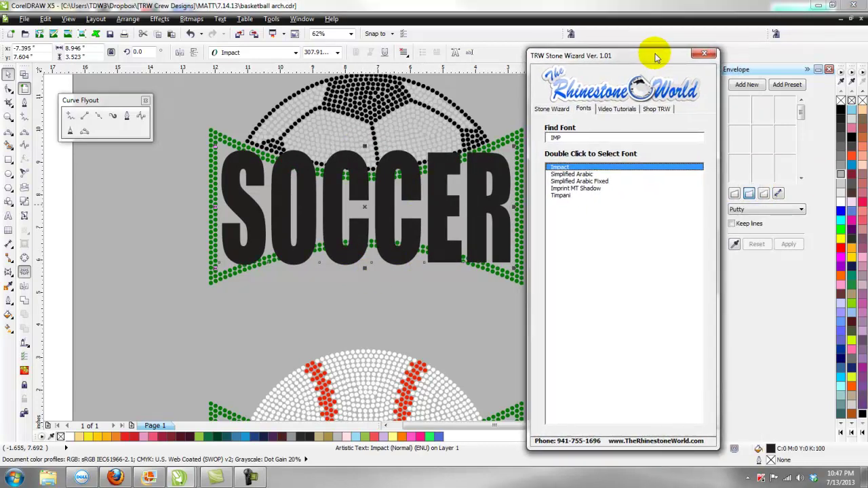
{"action": "left_click", "coordinate": [750, 196]}
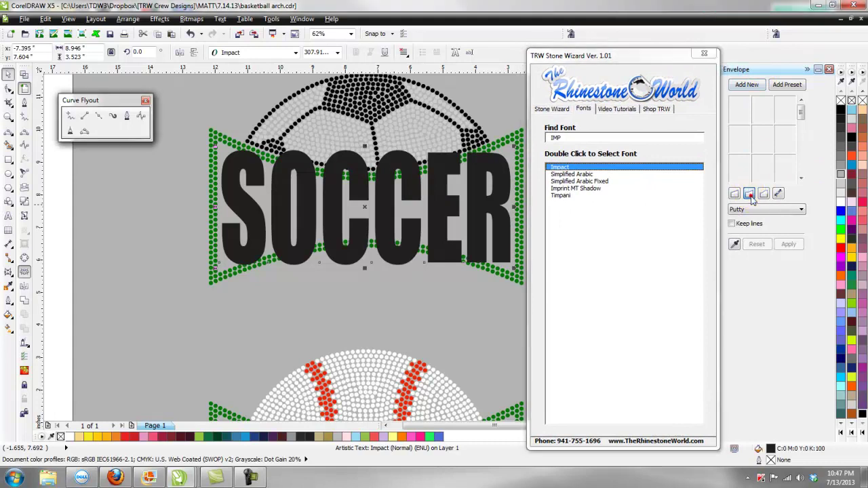
{"action": "left_click", "coordinate": [746, 85]}
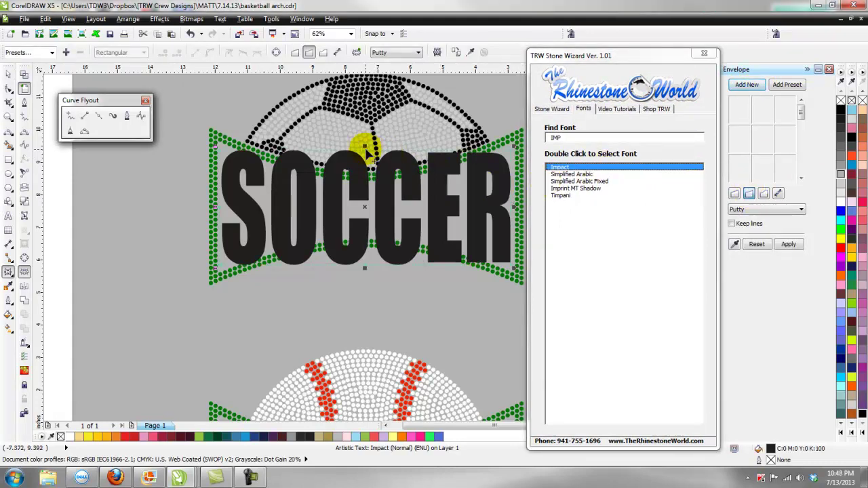
{"action": "left_click_drag", "start_coordinate": [365, 149], "coordinate": [366, 195]}
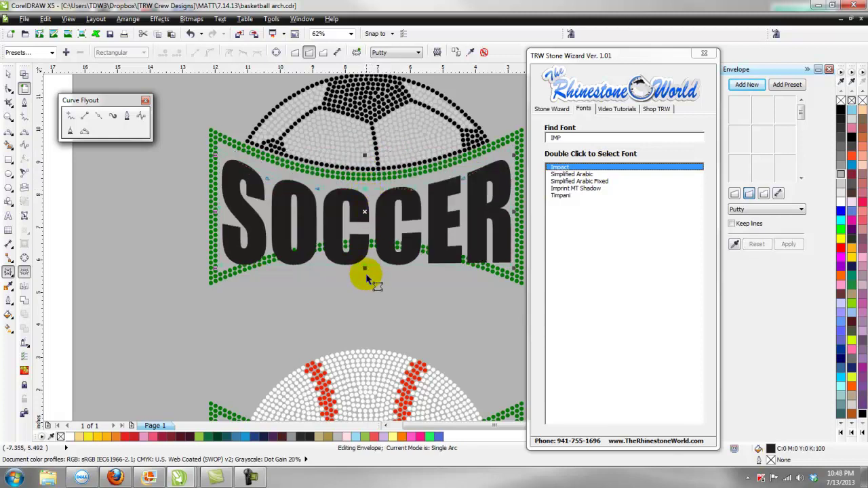
{"action": "left_click_drag", "start_coordinate": [365, 270], "coordinate": [370, 234]}
Step: Fine-tune the SOCCER envelope's top and bottom center nodes, moving each slightly outward toward the green rhinestone arches
{"action": "scroll", "coordinate": [371, 233], "scroll_direction": "down", "scroll_amount": 2}
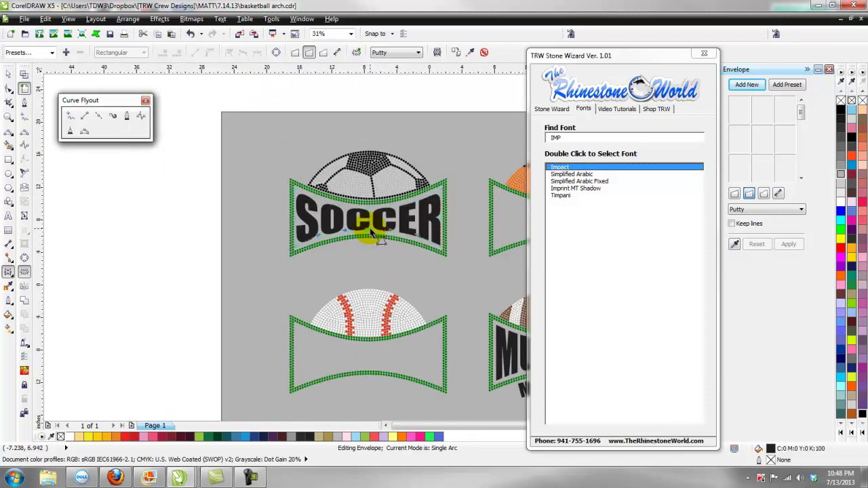
{"action": "scroll", "coordinate": [372, 233], "scroll_direction": "up", "scroll_amount": 1}
{"action": "scroll", "coordinate": [315, 258], "scroll_direction": "up", "scroll_amount": 2}
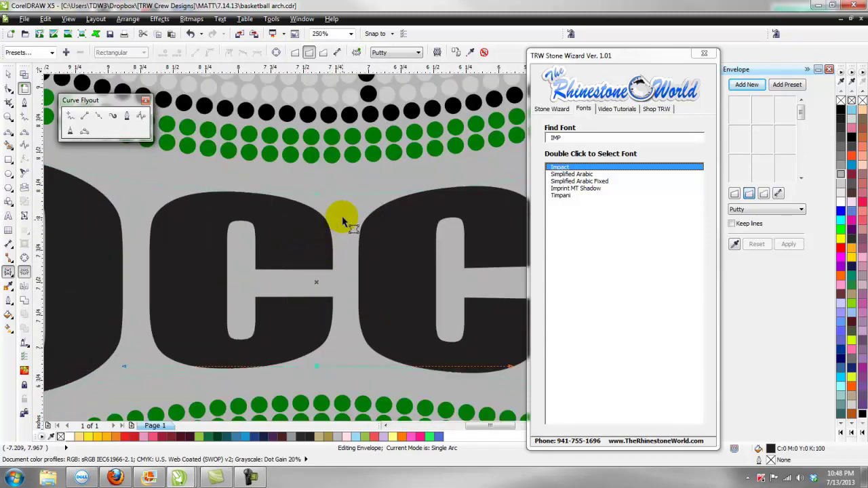
{"action": "left_click_drag", "start_coordinate": [318, 193], "coordinate": [316, 184]}
{"action": "scroll", "coordinate": [316, 184], "scroll_direction": "down", "scroll_amount": 3}
{"action": "scroll", "coordinate": [320, 224], "scroll_direction": "up", "scroll_amount": 4}
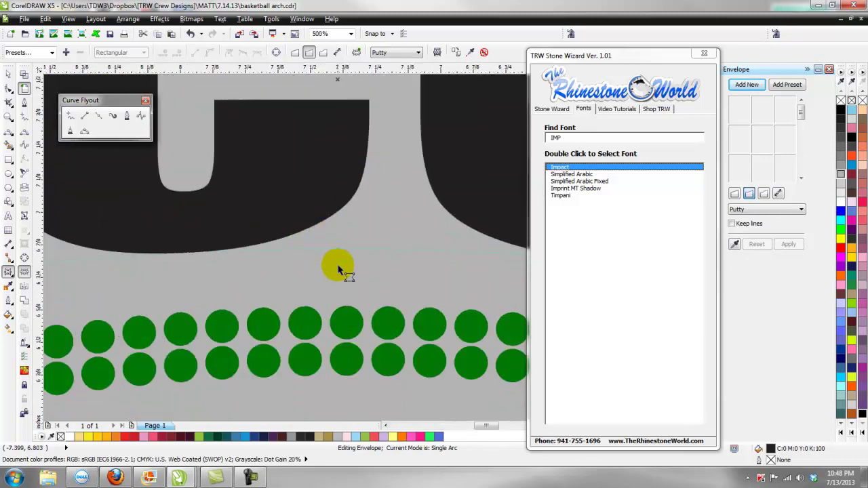
{"action": "scroll", "coordinate": [335, 278], "scroll_direction": "down", "scroll_amount": 2}
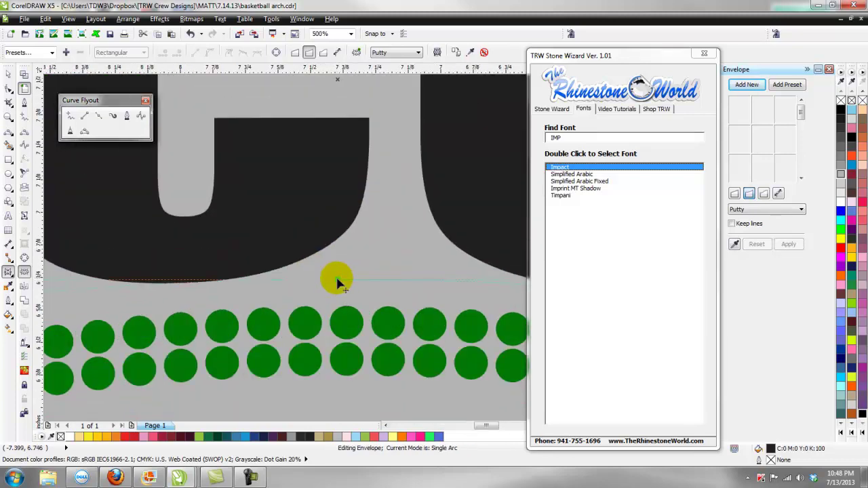
Step: Raise the SOCCER envelope's two upper corner nodes slightly toward the frame's upper corners, then finish envelope editing and deselect the text
{"action": "scroll", "coordinate": [338, 278], "scroll_direction": "down", "scroll_amount": 1}
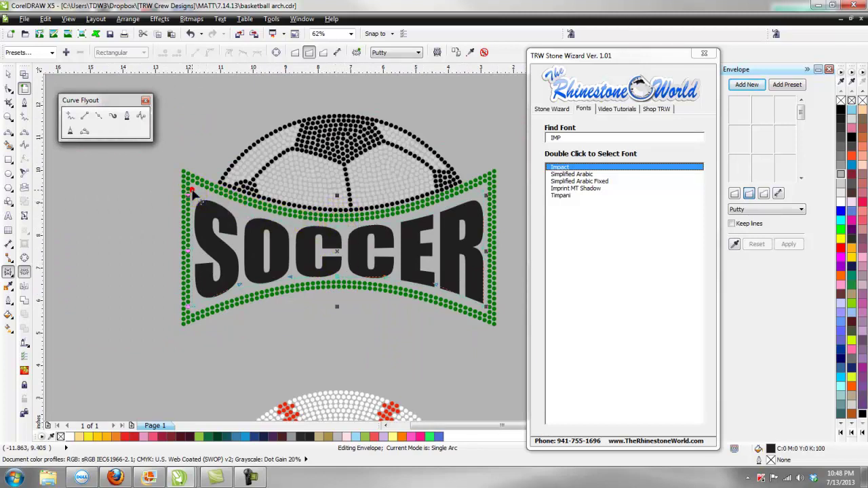
{"action": "left_click_drag", "start_coordinate": [193, 194], "coordinate": [193, 188]}
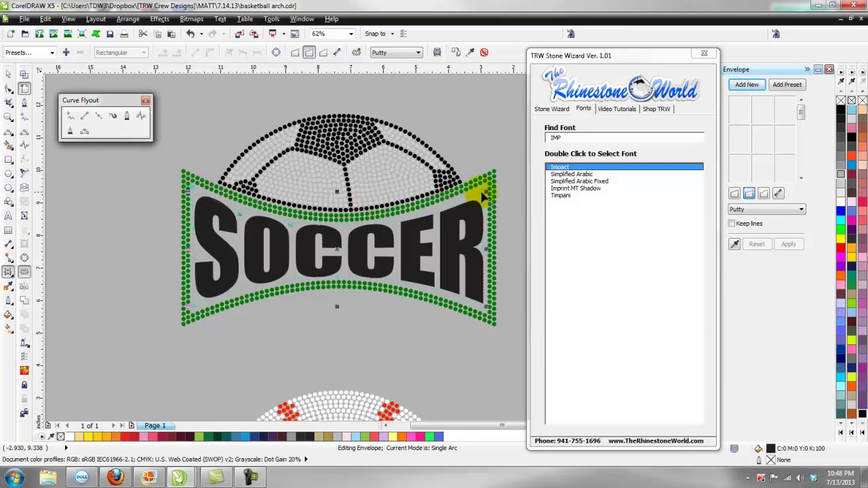
{"action": "left_click_drag", "start_coordinate": [484, 192], "coordinate": [484, 189]}
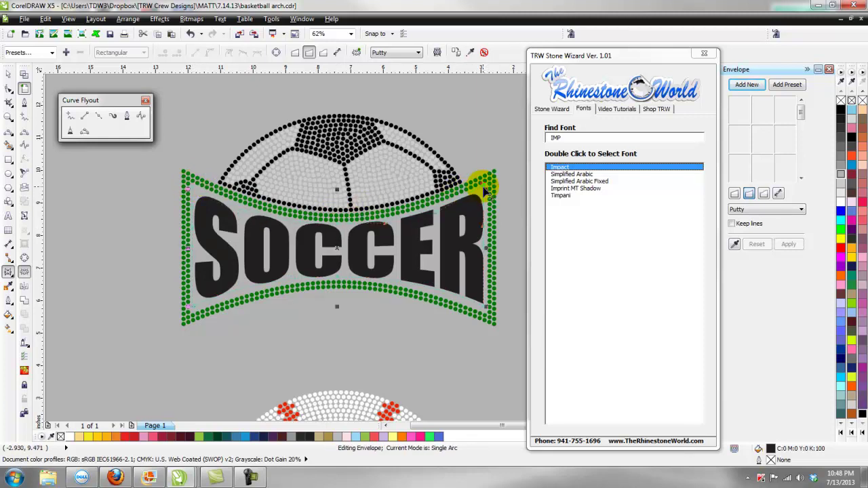
{"action": "scroll", "coordinate": [481, 190], "scroll_direction": "up", "scroll_amount": 3}
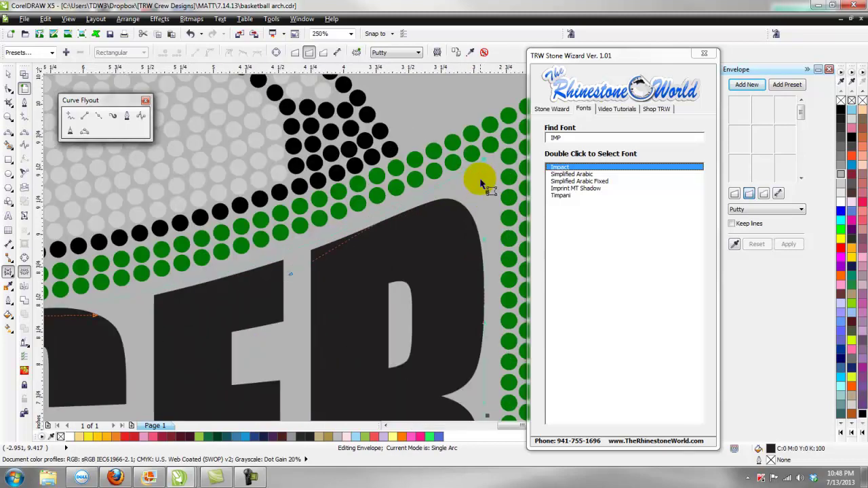
{"action": "left_click_drag", "start_coordinate": [484, 172], "coordinate": [481, 174]}
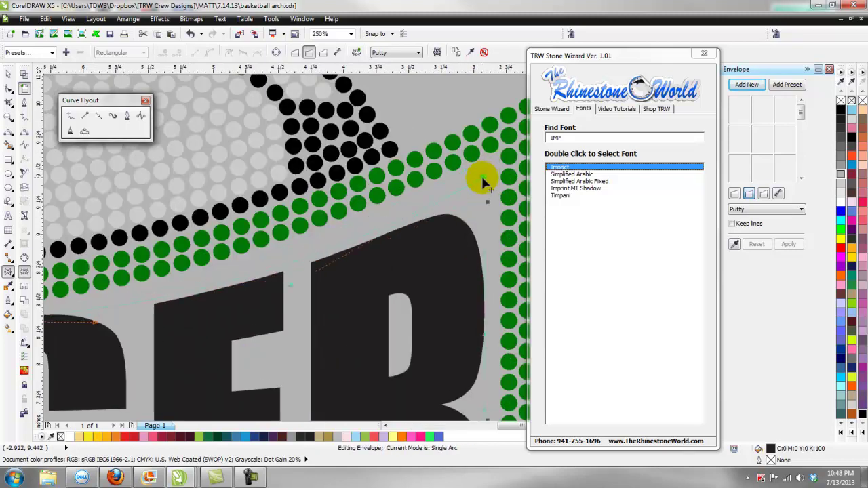
{"action": "scroll", "coordinate": [481, 174], "scroll_direction": "down", "scroll_amount": 3}
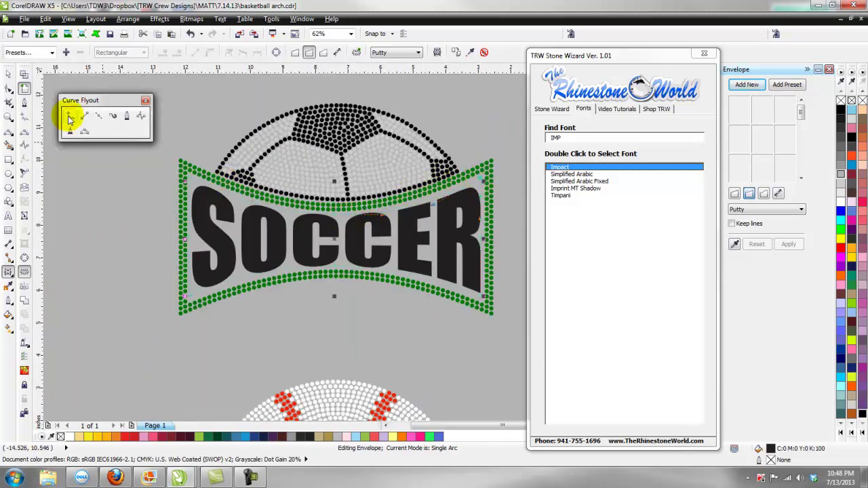
{"action": "left_click", "coordinate": [8, 74]}
{"action": "left_click", "coordinate": [120, 212]}
{"action": "scroll", "coordinate": [269, 265], "scroll_direction": "down", "scroll_amount": 2}
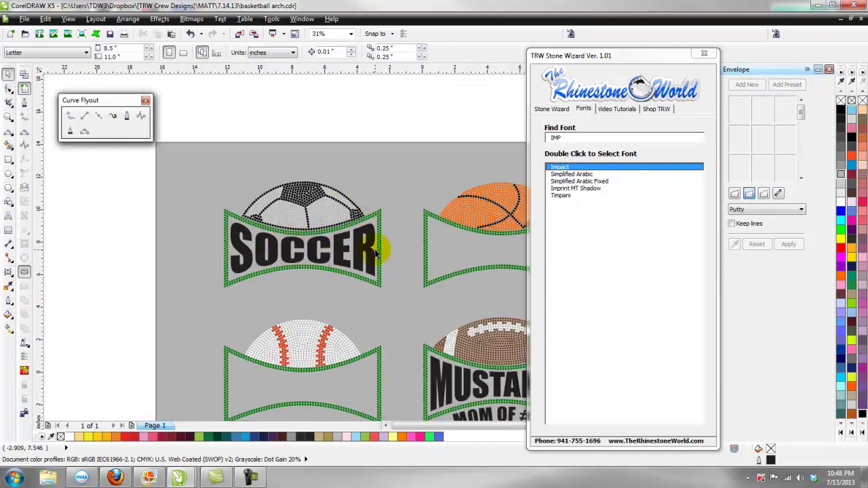
{"action": "scroll", "coordinate": [301, 252], "scroll_direction": "up", "scroll_amount": 2}
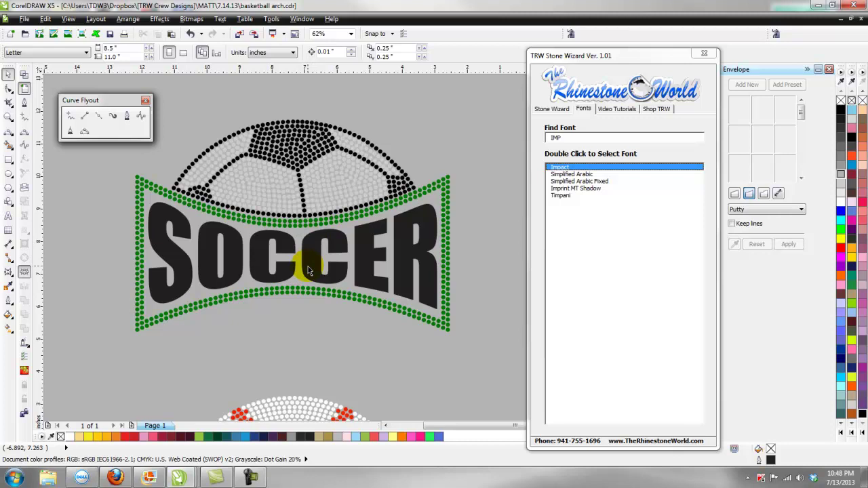
Step: Bring up the Stone Wizard's Place & Fill settings and select the enveloped SOCCER text
{"action": "left_click", "coordinate": [553, 108]}
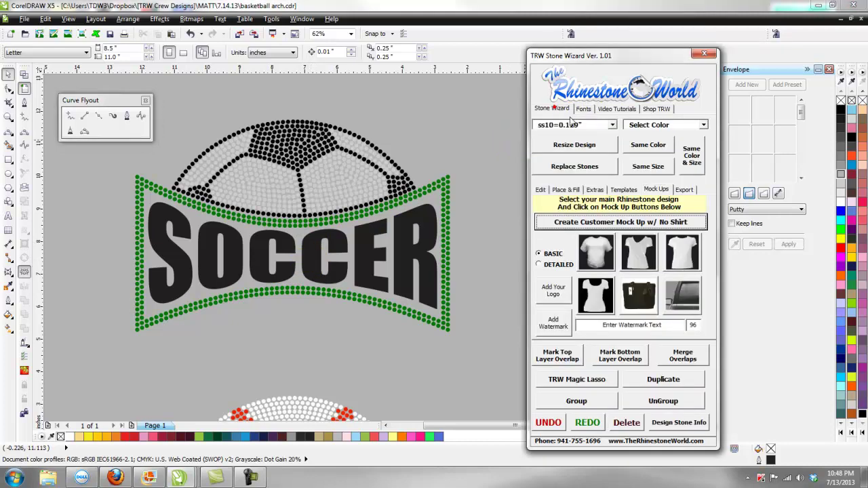
{"action": "left_click", "coordinate": [563, 189]}
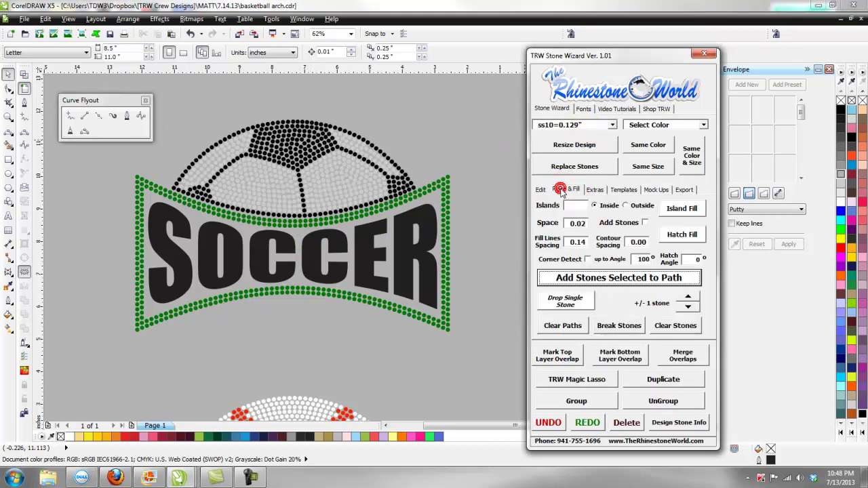
{"action": "left_click", "coordinate": [438, 224]}
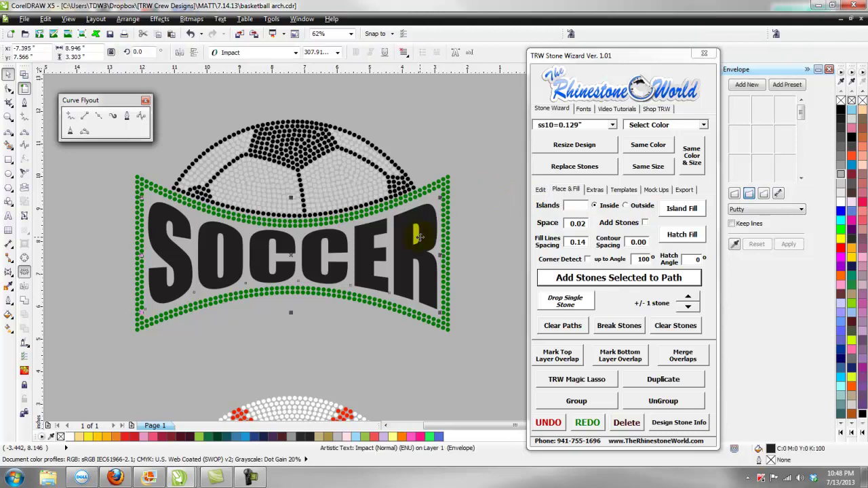
Step: Examine the gaps between the SOCCER letters and the green frame, and compare the design with the other sports templates
{"action": "scroll", "coordinate": [417, 231], "scroll_direction": "up", "scroll_amount": 2}
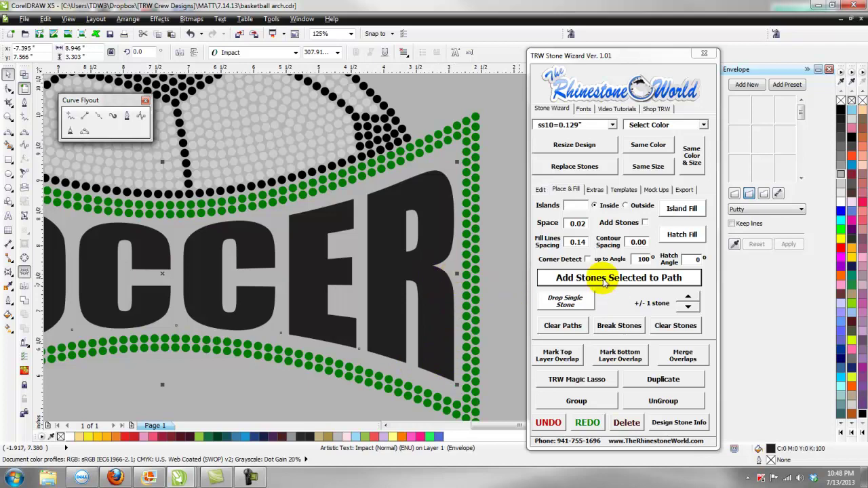
{"action": "left_click", "coordinate": [506, 267]}
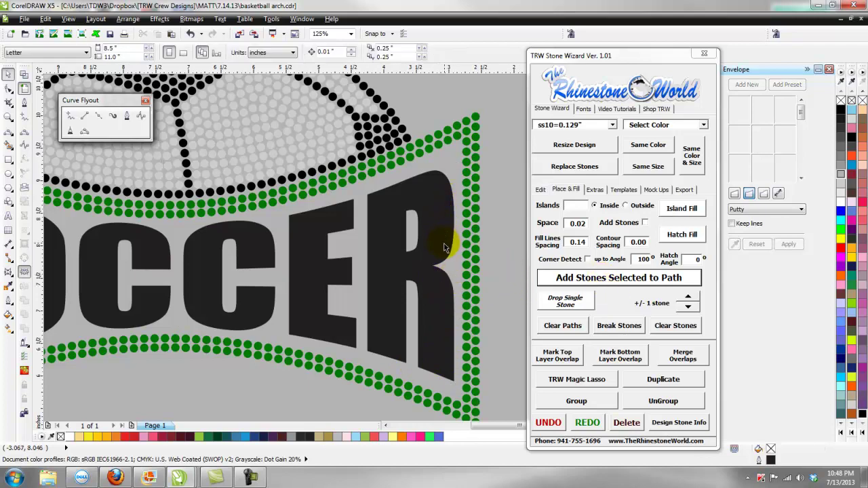
{"action": "scroll", "coordinate": [422, 264], "scroll_direction": "down", "scroll_amount": 2}
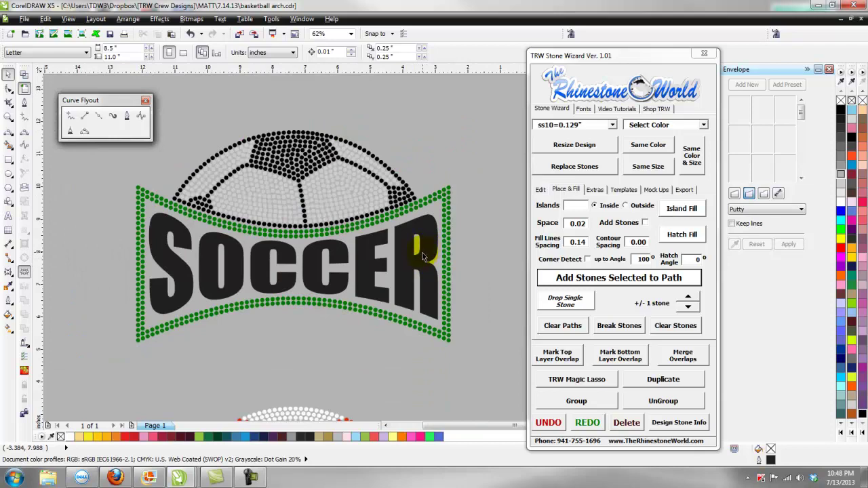
{"action": "scroll", "coordinate": [303, 263], "scroll_direction": "up", "scroll_amount": 2}
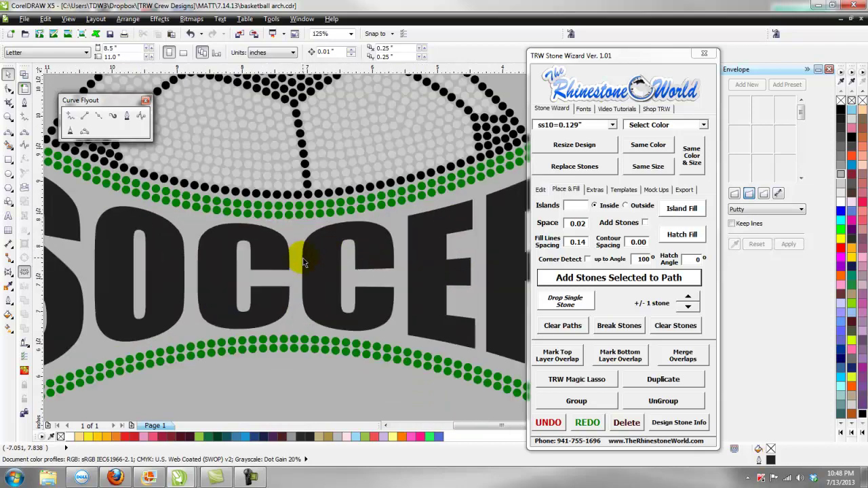
{"action": "scroll", "coordinate": [356, 250], "scroll_direction": "down", "scroll_amount": 2}
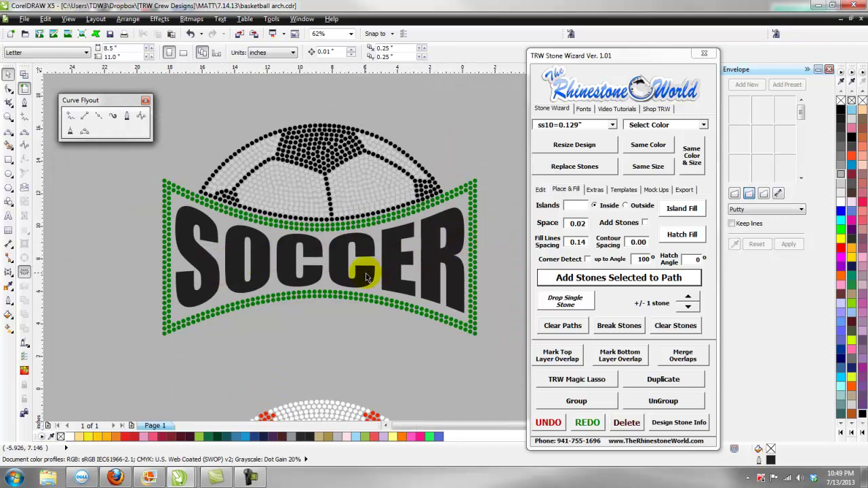
{"action": "scroll", "coordinate": [367, 275], "scroll_direction": "down", "scroll_amount": 2}
{"action": "scroll", "coordinate": [421, 268], "scroll_direction": "down", "scroll_amount": 2}
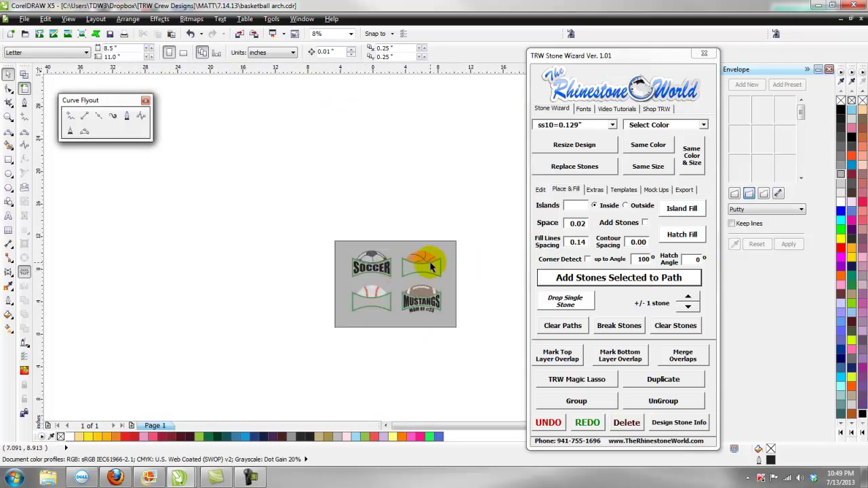
{"action": "scroll", "coordinate": [446, 262], "scroll_direction": "up", "scroll_amount": 2}
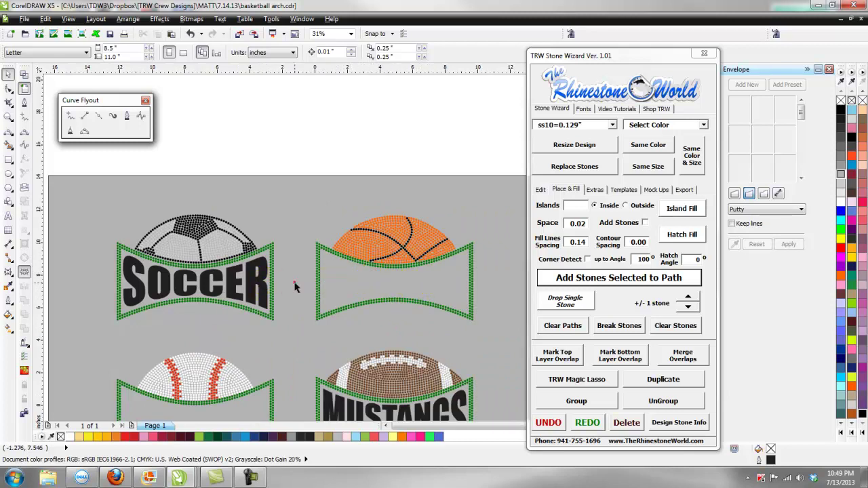
{"action": "scroll", "coordinate": [169, 285], "scroll_direction": "up", "scroll_amount": 2}
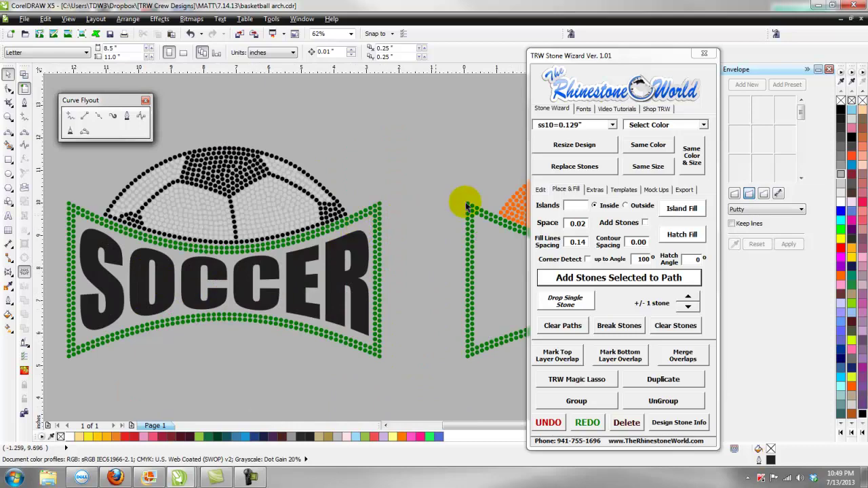
Step: Choose Blue Zircon as the rhinestone color and select the SOCCER text
{"action": "left_click", "coordinate": [705, 126]}
{"action": "left_click", "coordinate": [668, 165]}
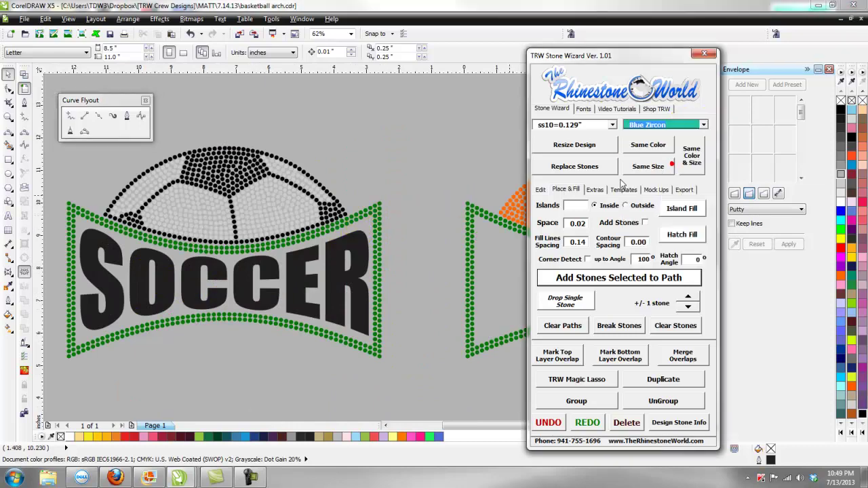
{"action": "scroll", "coordinate": [422, 219], "scroll_direction": "down", "scroll_amount": 3}
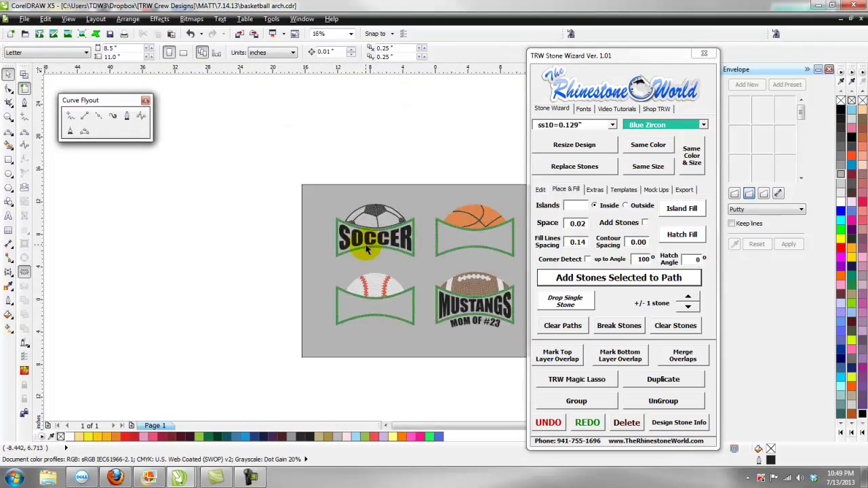
{"action": "scroll", "coordinate": [386, 243], "scroll_direction": "up", "scroll_amount": 3}
{"action": "left_click", "coordinate": [390, 247]}
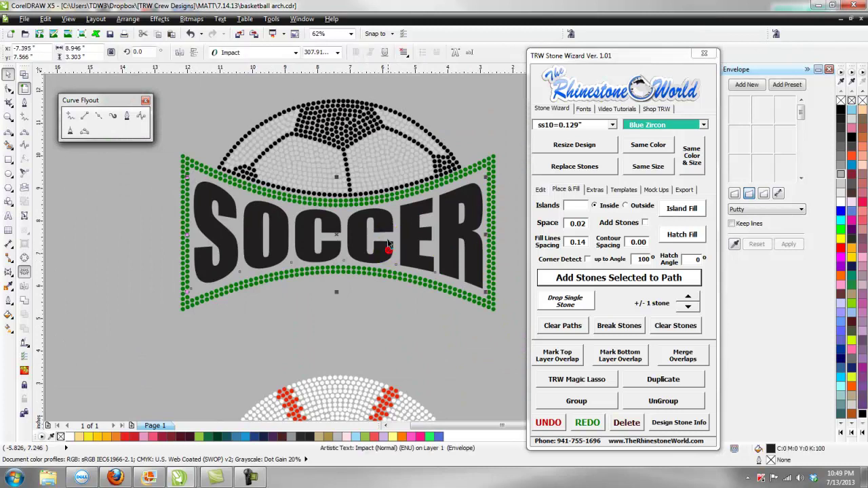
{"action": "left_click", "coordinate": [580, 223]}
{"action": "type", "text": "3"}
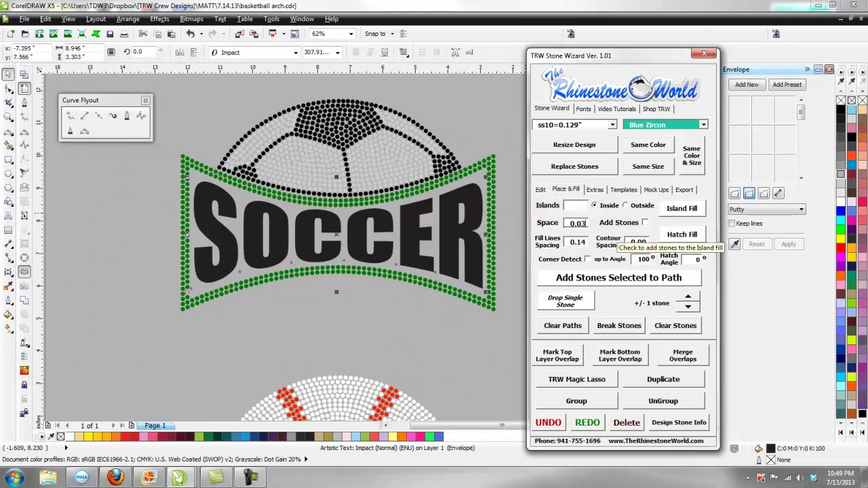
{"action": "key", "text": "BackSpace"}
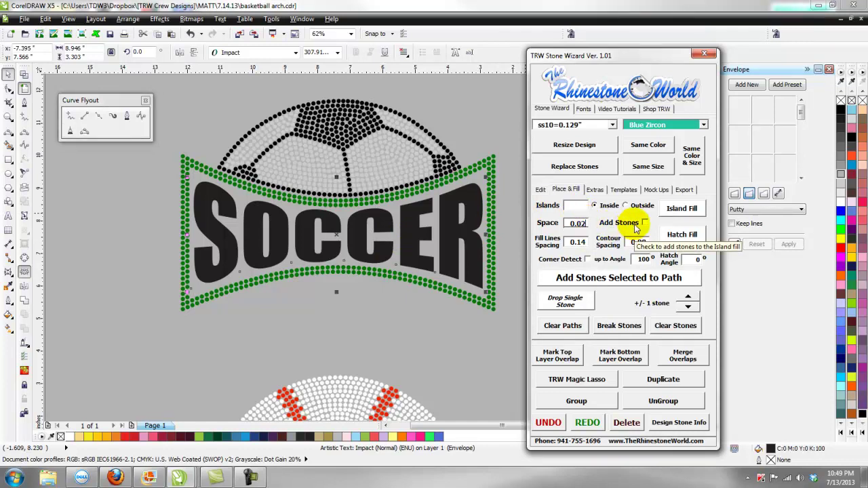
Step: Enable corner detection up to 120 degrees and add ss10 Blue Zircon stones along the SOCCER text's outlines
{"action": "left_click", "coordinate": [587, 259]}
{"action": "double_click", "coordinate": [645, 259]}
{"action": "type", "text": "12"}
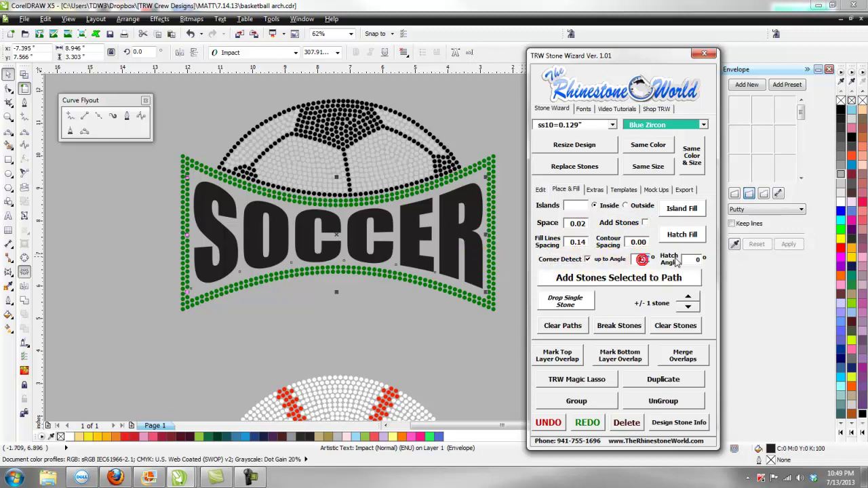
{"action": "left_click", "coordinate": [629, 279]}
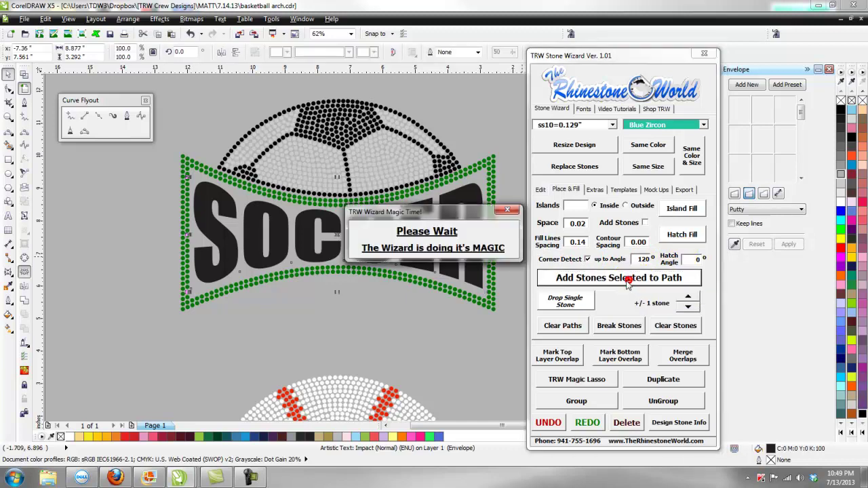
{"action": "left_click", "coordinate": [439, 320]}
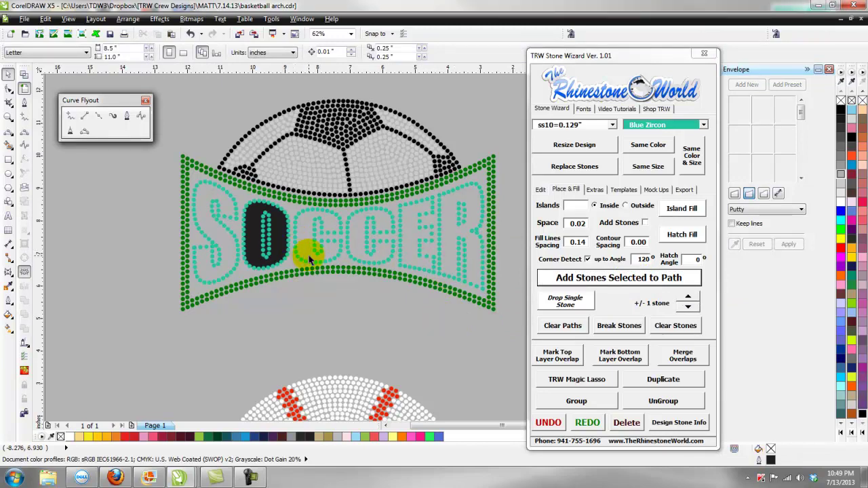
Step: Select the whole soccer design and clear the leftover letter paths, keeping only the stones
{"action": "left_click", "coordinate": [169, 134]}
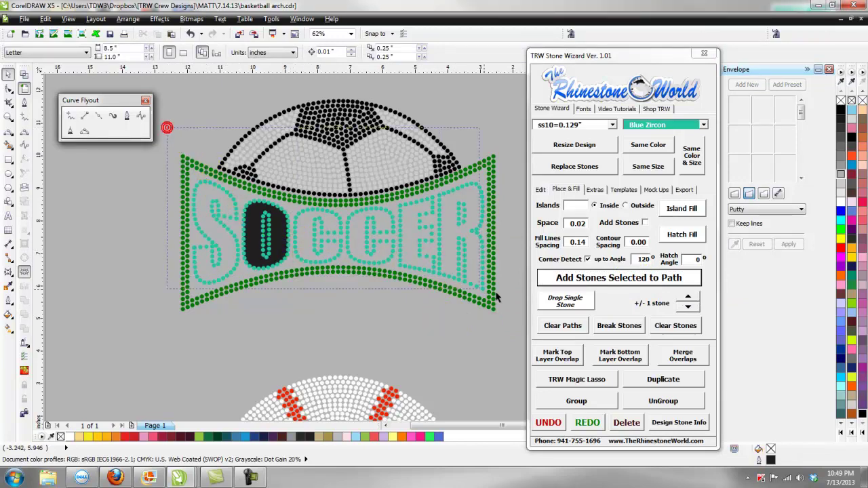
{"action": "left_click_drag", "start_coordinate": [495, 296], "coordinate": [508, 316]}
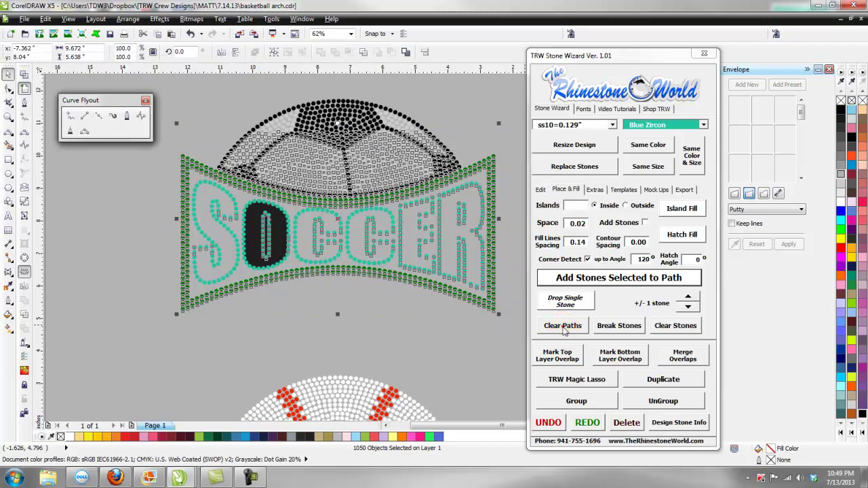
{"action": "left_click", "coordinate": [562, 327]}
{"action": "left_click", "coordinate": [432, 331]}
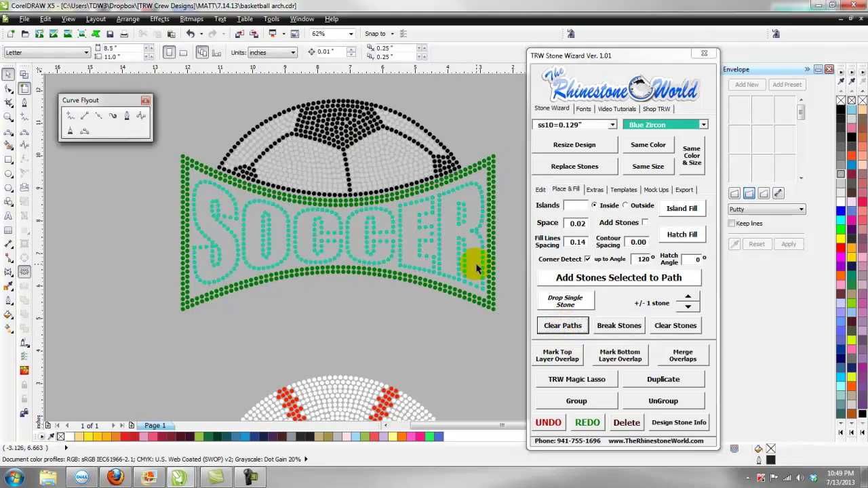
Step: Select all Blue Zircon stones of the SOCCER lettering by color and recolor them to Citrine
{"action": "left_click", "coordinate": [477, 269]}
{"action": "left_click", "coordinate": [649, 146]}
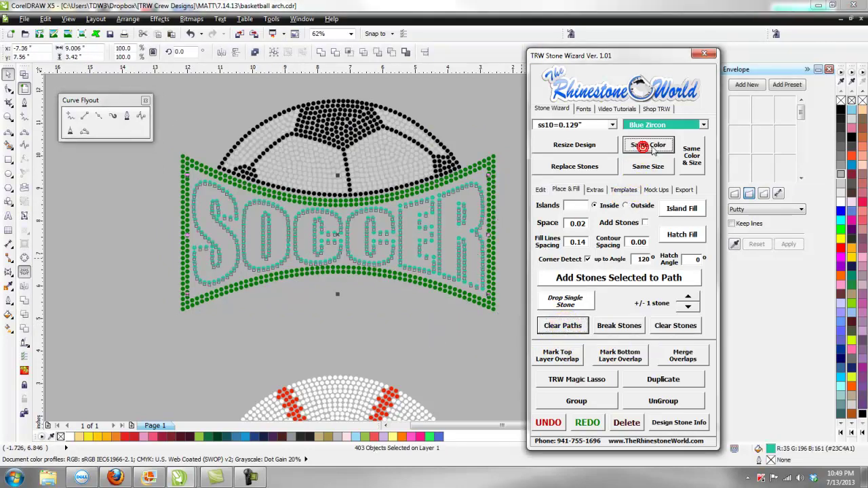
{"action": "left_click", "coordinate": [704, 125]}
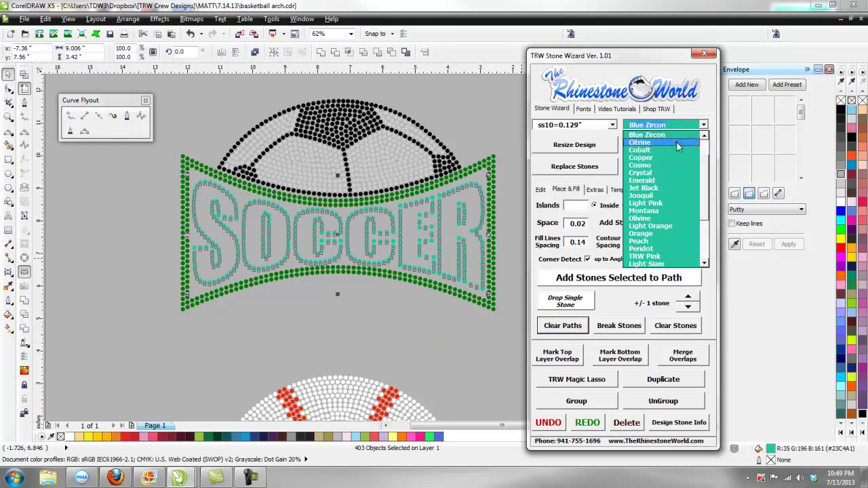
{"action": "left_click", "coordinate": [677, 143]}
{"action": "left_click", "coordinate": [442, 334]}
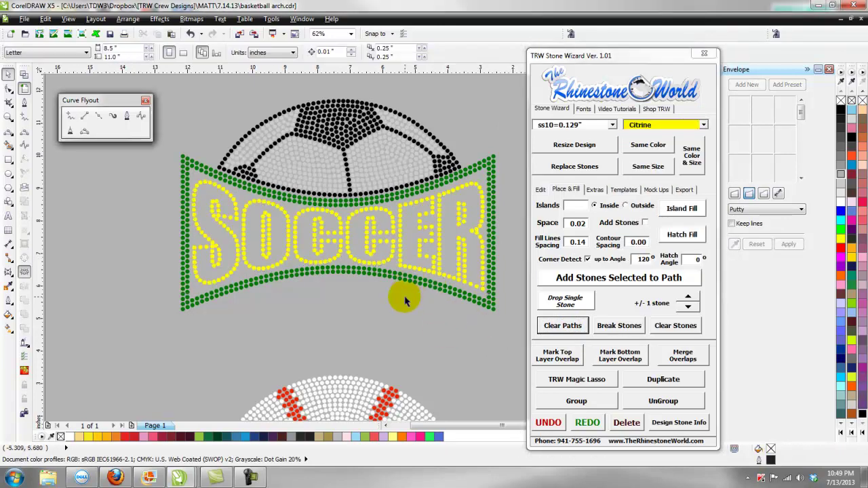
Step: Mark the top-layer overlapping stones in the SOCCER lettering, then pull the marked group out of the design and delete it
{"action": "scroll", "coordinate": [397, 291], "scroll_direction": "down", "scroll_amount": 1}
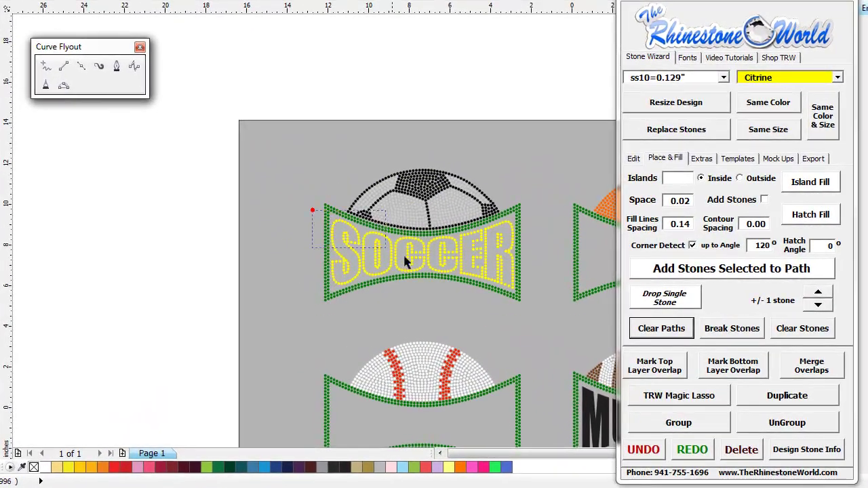
{"action": "left_click_drag", "start_coordinate": [536, 318], "coordinate": [534, 315]}
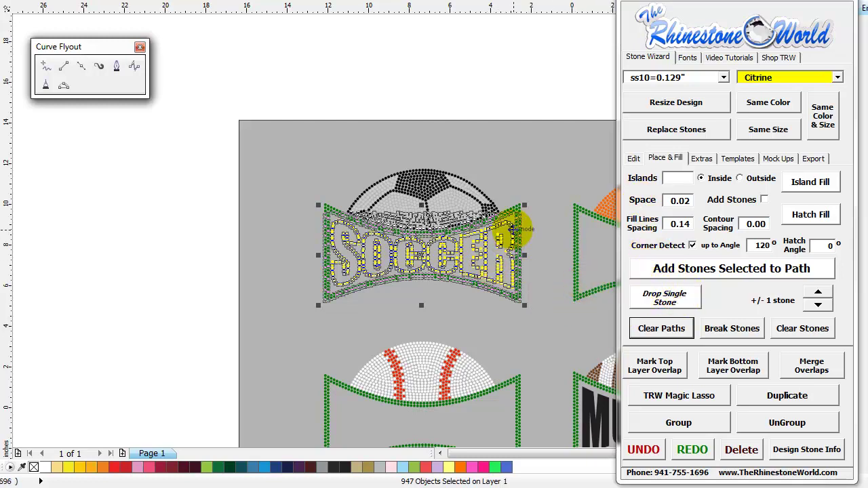
{"action": "left_click", "coordinate": [675, 371]}
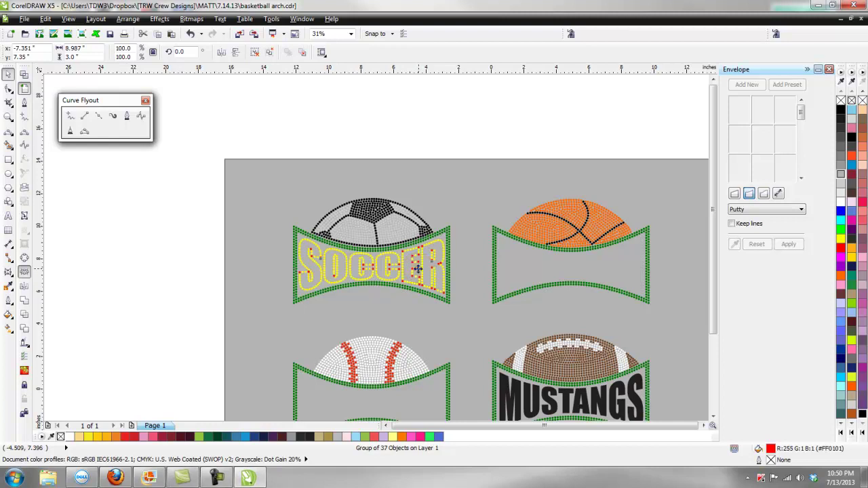
{"action": "left_click_drag", "start_coordinate": [418, 269], "coordinate": [230, 297]}
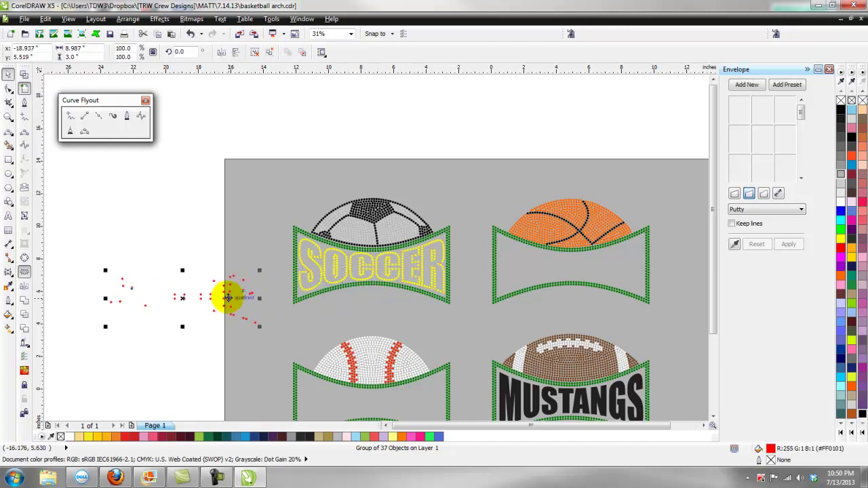
{"action": "key", "text": "Delete"}
Step: Fill the gap at the lower left of the O's inner outline with a copied Citrine stone
{"action": "scroll", "coordinate": [399, 271], "scroll_direction": "up", "scroll_amount": 3}
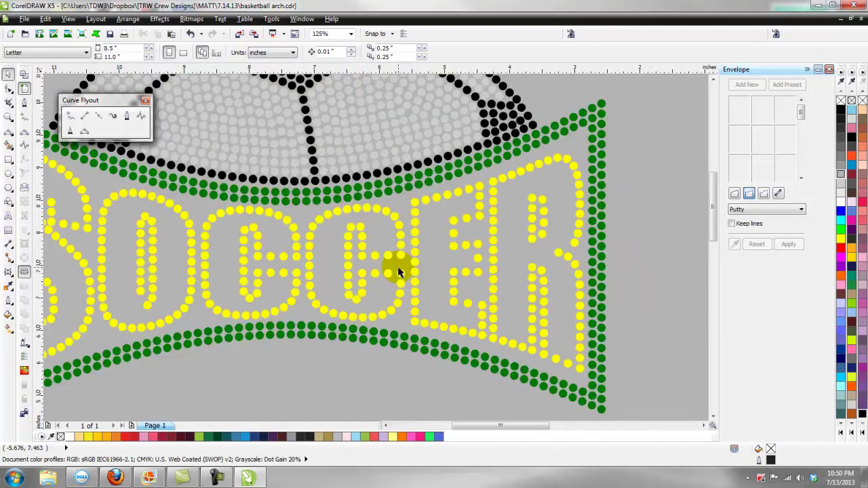
{"action": "scroll", "coordinate": [135, 305], "scroll_direction": "up", "scroll_amount": 4}
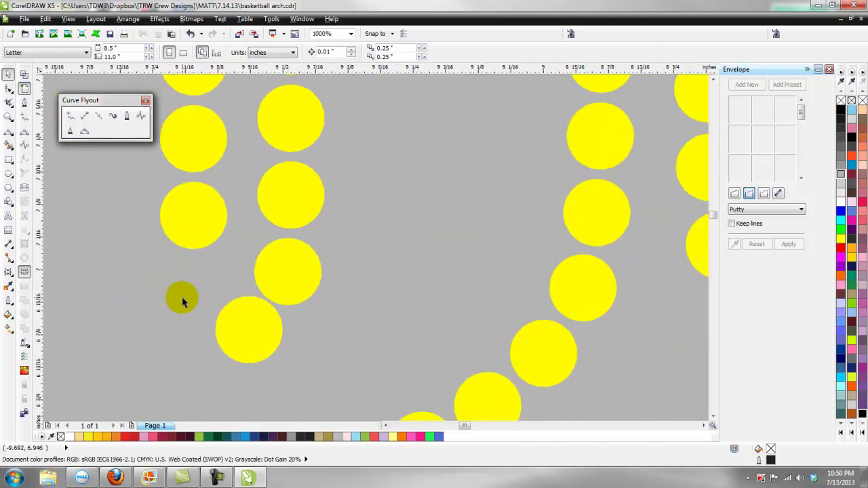
{"action": "left_click_drag", "start_coordinate": [300, 293], "coordinate": [201, 305]}
{"action": "scroll", "coordinate": [256, 329], "scroll_direction": "down", "scroll_amount": 4}
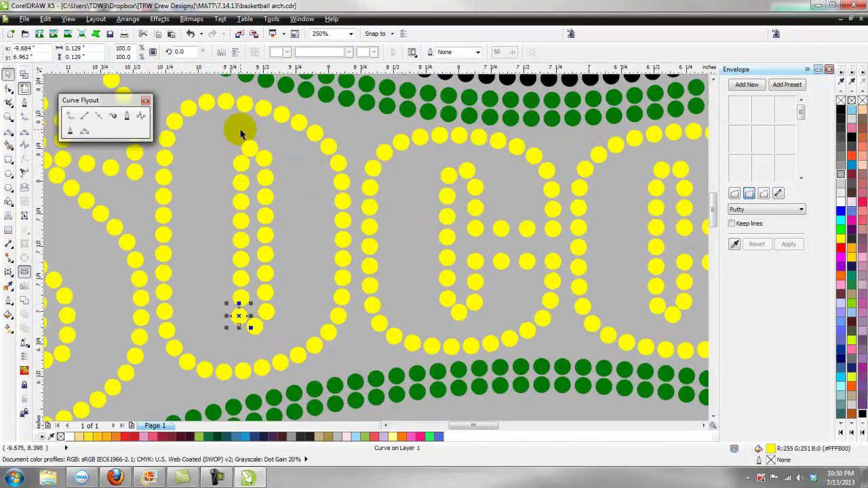
{"action": "scroll", "coordinate": [239, 132], "scroll_direction": "up", "scroll_amount": 4}
{"action": "left_click", "coordinate": [379, 234]}
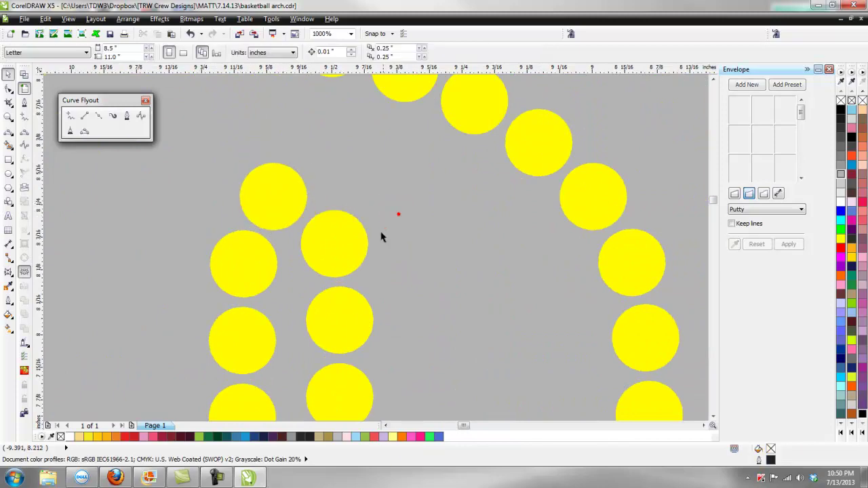
{"action": "scroll", "coordinate": [378, 234], "scroll_direction": "down", "scroll_amount": 4}
Step: Shift the stones along the S's upper inner curve and fill the gap at the curve's tip
{"action": "scroll", "coordinate": [273, 224], "scroll_direction": "up", "scroll_amount": 4}
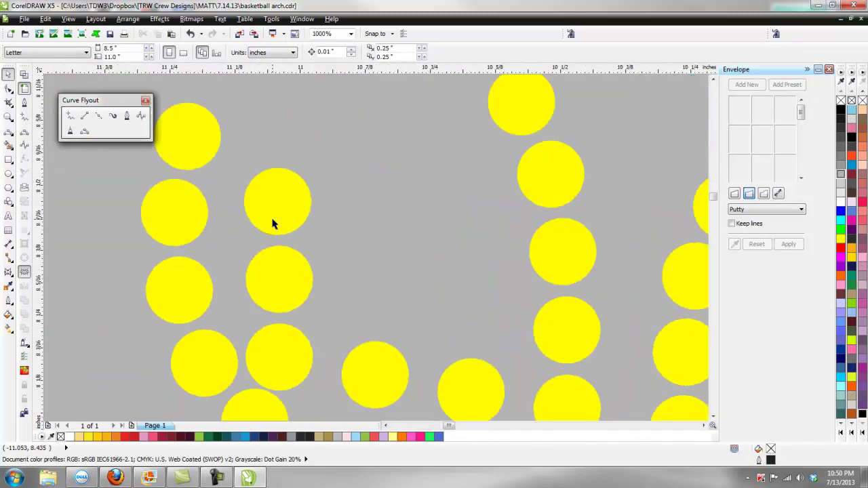
{"action": "mouse_move", "coordinate": [302, 344]}
{"action": "left_mouse_down"}
{"action": "mouse_move", "coordinate": [319, 349]}
{"action": "mouse_move", "coordinate": [319, 341]}
{"action": "left_mouse_up"}
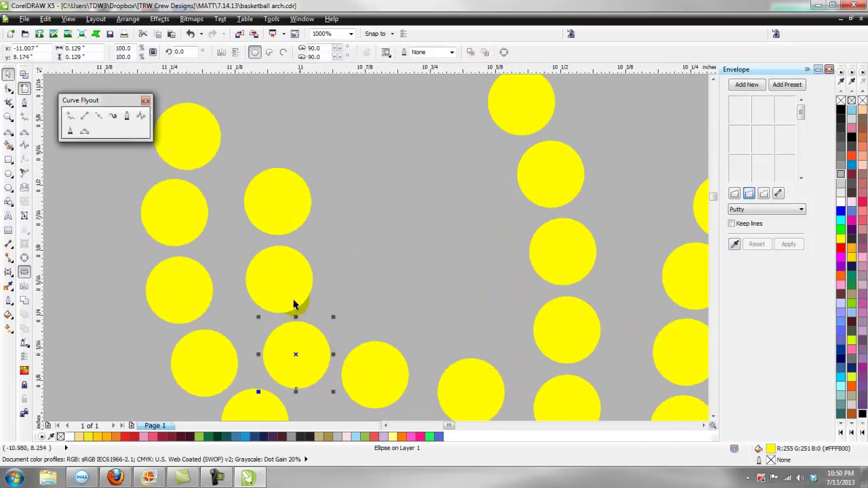
{"action": "left_click_drag", "start_coordinate": [293, 287], "coordinate": [273, 139]}
{"action": "left_click", "coordinate": [369, 217]}
{"action": "scroll", "coordinate": [377, 231], "scroll_direction": "down", "scroll_amount": 3}
{"action": "scroll", "coordinate": [413, 281], "scroll_direction": "up", "scroll_amount": 3}
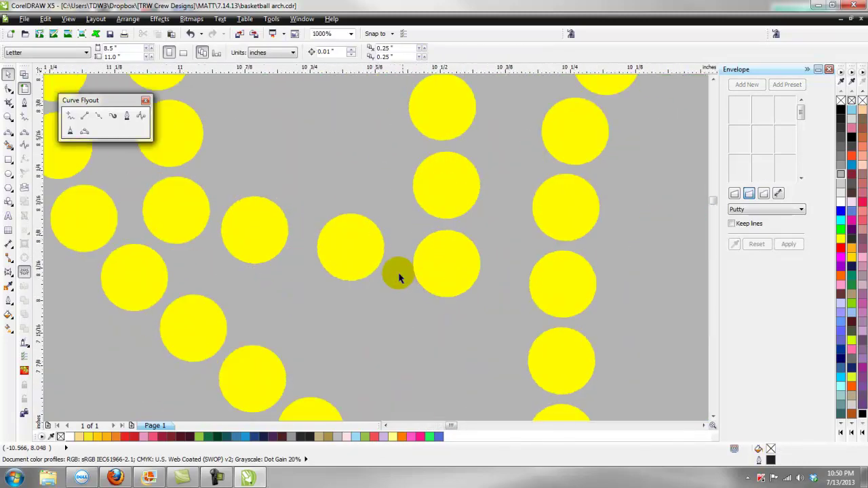
Step: Respace the stones along the S's upper terminal so that they form an evenly spaced row
{"action": "left_click", "coordinate": [363, 258]}
{"action": "left_click_drag", "start_coordinate": [363, 258], "coordinate": [377, 263]}
{"action": "left_click_drag", "start_coordinate": [229, 240], "coordinate": [300, 244]}
{"action": "left_click_drag", "start_coordinate": [187, 225], "coordinate": [305, 251]}
{"action": "scroll", "coordinate": [217, 221], "scroll_direction": "down", "scroll_amount": 3}
{"action": "scroll", "coordinate": [208, 208], "scroll_direction": "up", "scroll_amount": 3}
{"action": "scroll", "coordinate": [300, 244], "scroll_direction": "down", "scroll_amount": 3}
{"action": "scroll", "coordinate": [300, 244], "scroll_direction": "up", "scroll_amount": 3}
{"action": "left_click", "coordinate": [363, 208]}
{"action": "scroll", "coordinate": [362, 212], "scroll_direction": "down", "scroll_amount": 6}
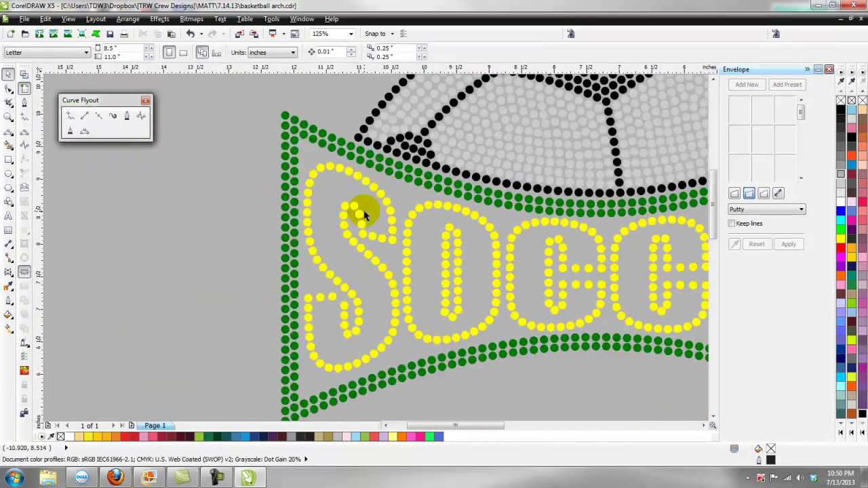
Step: Shift the inner-left column of stones in the S's lower hook outward into a smooth curve
{"action": "scroll", "coordinate": [359, 331], "scroll_direction": "up", "scroll_amount": 4}
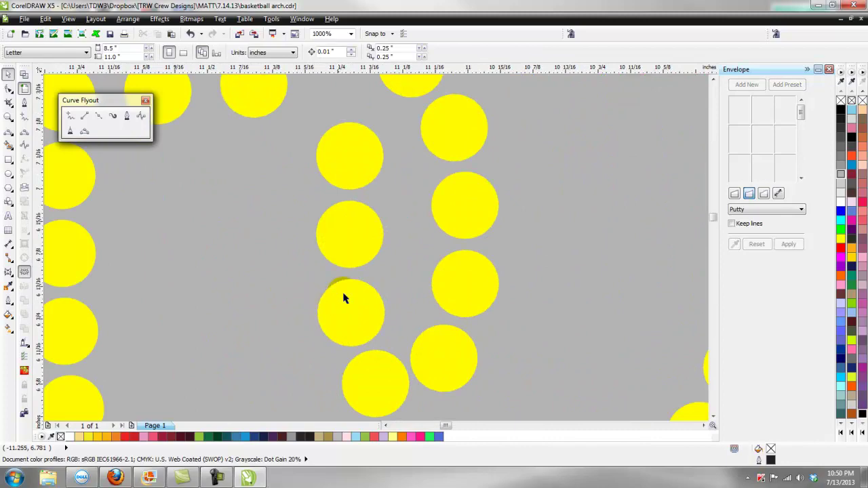
{"action": "left_click_drag", "start_coordinate": [363, 243], "coordinate": [343, 244]}
{"action": "left_click_drag", "start_coordinate": [367, 181], "coordinate": [339, 183]}
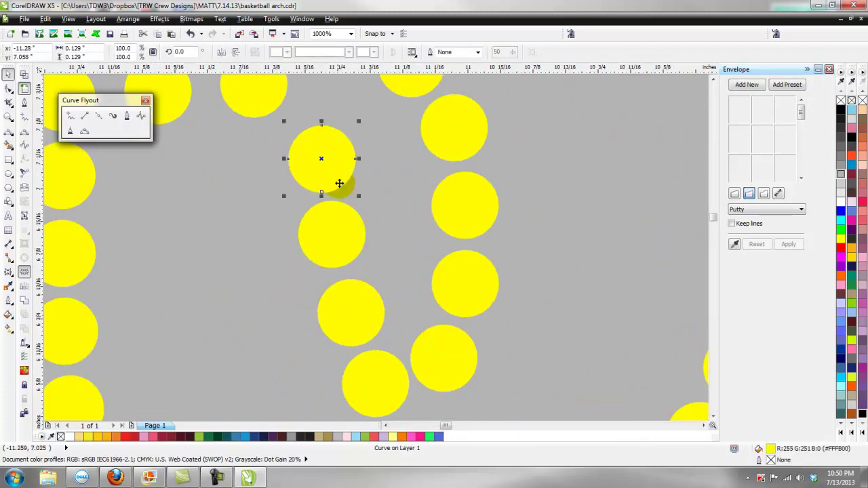
{"action": "scroll", "coordinate": [339, 183], "scroll_direction": "down", "scroll_amount": 2}
{"action": "scroll", "coordinate": [345, 213], "scroll_direction": "up", "scroll_amount": 2}
{"action": "scroll", "coordinate": [351, 227], "scroll_direction": "up", "scroll_amount": 1}
{"action": "left_click_drag", "start_coordinate": [350, 227], "coordinate": [331, 224]}
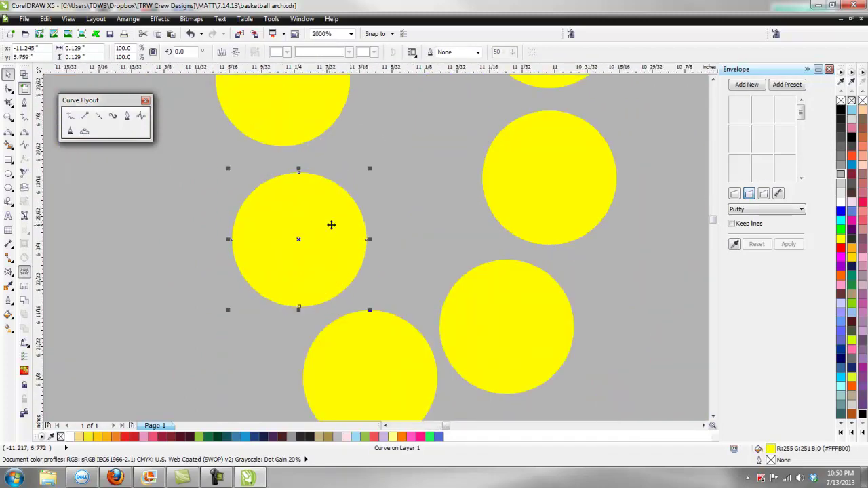
Step: Respace the stones along the top edge and corner of the S's lower terminal
{"action": "scroll", "coordinate": [331, 224], "scroll_direction": "down", "scroll_amount": 3}
{"action": "scroll", "coordinate": [285, 174], "scroll_direction": "up", "scroll_amount": 1}
{"action": "scroll", "coordinate": [295, 196], "scroll_direction": "up", "scroll_amount": 1}
{"action": "left_click_drag", "start_coordinate": [294, 196], "coordinate": [281, 195]}
{"action": "left_click_drag", "start_coordinate": [378, 196], "coordinate": [431, 191]}
{"action": "left_click_drag", "start_coordinate": [472, 253], "coordinate": [471, 253]}
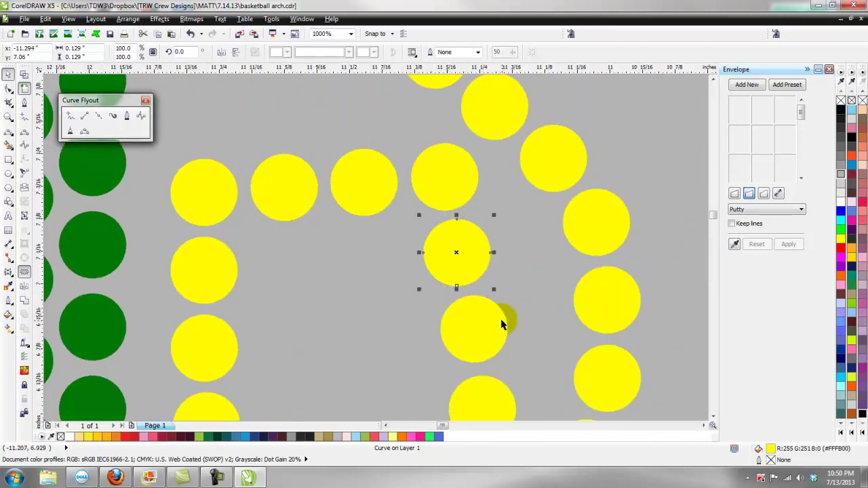
{"action": "left_click", "coordinate": [500, 323]}
Step: Close up the stones along the upper arm of the first C and fill the remaining gap with another stone
{"action": "scroll", "coordinate": [502, 271], "scroll_direction": "down", "scroll_amount": 3}
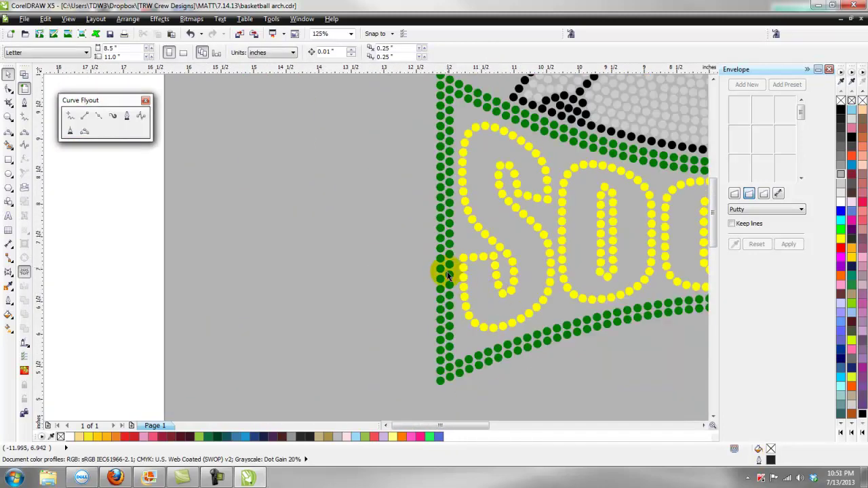
{"action": "scroll", "coordinate": [442, 271], "scroll_direction": "down", "scroll_amount": 1}
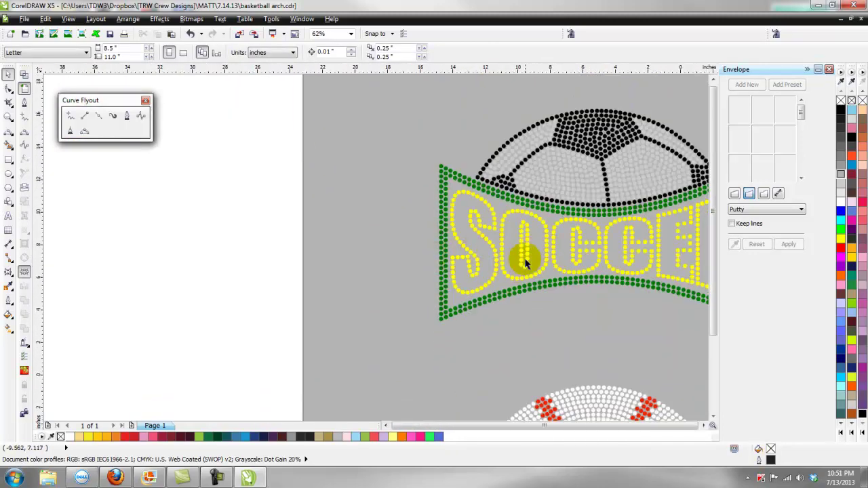
{"action": "scroll", "coordinate": [542, 251], "scroll_direction": "down", "scroll_amount": 1}
{"action": "scroll", "coordinate": [580, 249], "scroll_direction": "up", "scroll_amount": 2}
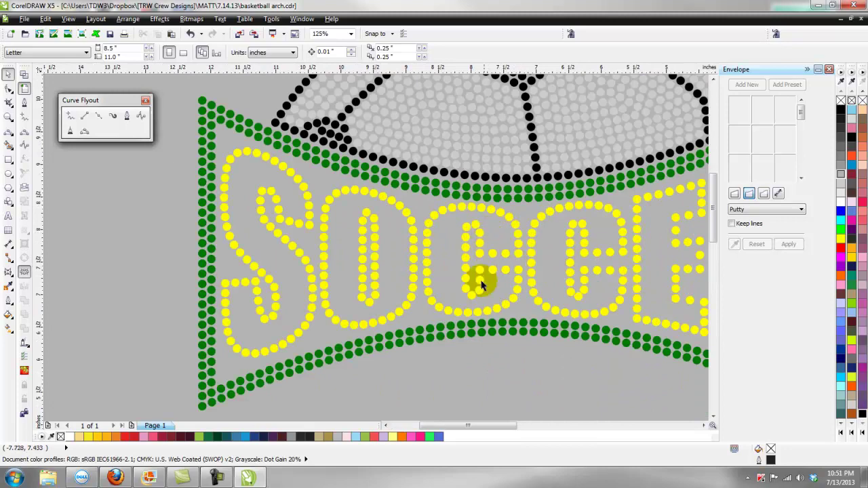
{"action": "scroll", "coordinate": [481, 281], "scroll_direction": "up", "scroll_amount": 3}
{"action": "scroll", "coordinate": [459, 330], "scroll_direction": "down", "scroll_amount": 2}
{"action": "scroll", "coordinate": [468, 312], "scroll_direction": "down", "scroll_amount": 1}
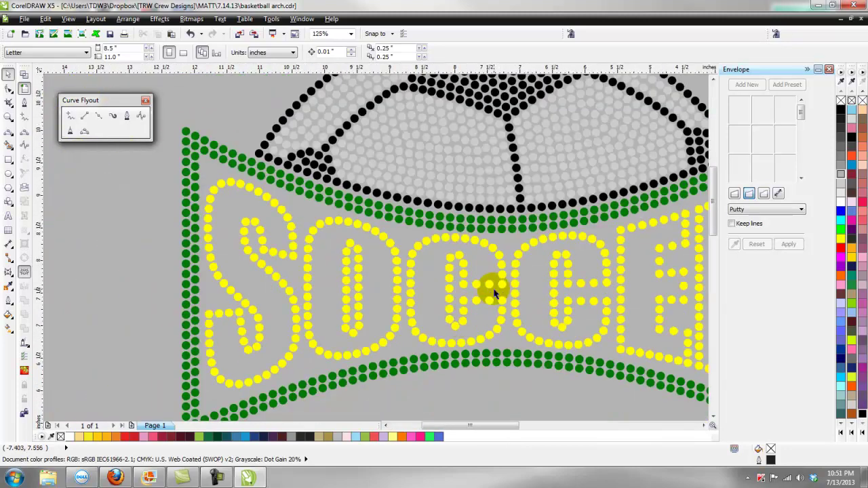
{"action": "scroll", "coordinate": [495, 291], "scroll_direction": "up", "scroll_amount": 3}
{"action": "left_click_drag", "start_coordinate": [366, 272], "coordinate": [344, 272]}
{"action": "left_click_drag", "start_coordinate": [422, 265], "coordinate": [407, 265]}
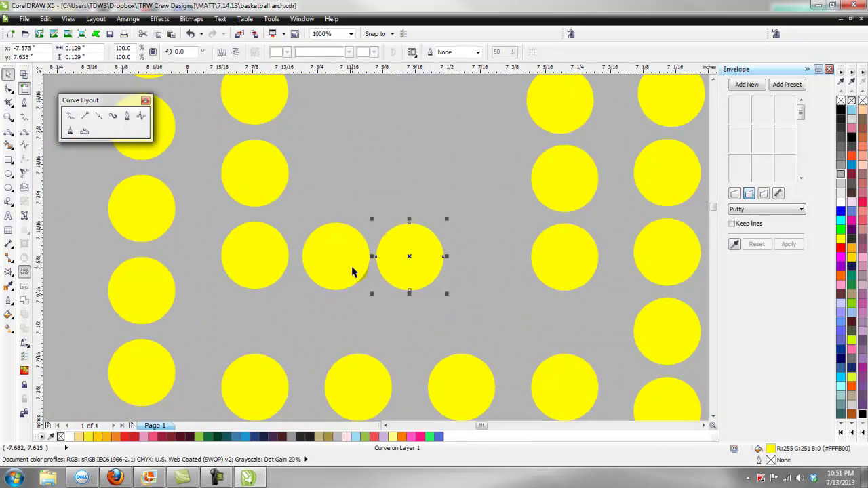
{"action": "left_click_drag", "start_coordinate": [355, 272], "coordinate": [349, 266]}
{"action": "left_click_drag", "start_coordinate": [484, 278], "coordinate": [467, 258]}
Step: Respace the stones along the lower arm of the first C and add a copied stone in the gap
{"action": "scroll", "coordinate": [489, 285], "scroll_direction": "down", "scroll_amount": 3}
{"action": "scroll", "coordinate": [491, 305], "scroll_direction": "up", "scroll_amount": 1}
{"action": "scroll", "coordinate": [479, 316], "scroll_direction": "up", "scroll_amount": 2}
{"action": "scroll", "coordinate": [463, 255], "scroll_direction": "down", "scroll_amount": 2}
{"action": "scroll", "coordinate": [407, 262], "scroll_direction": "up", "scroll_amount": 2}
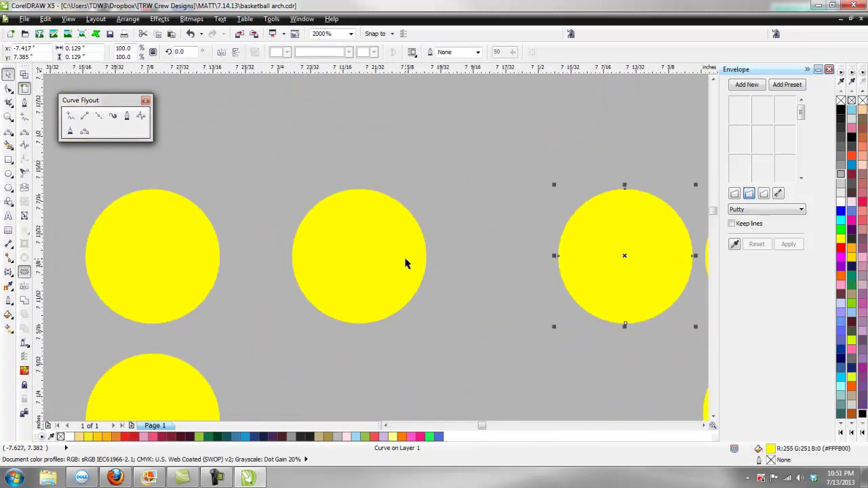
{"action": "left_click_drag", "start_coordinate": [407, 261], "coordinate": [500, 287]}
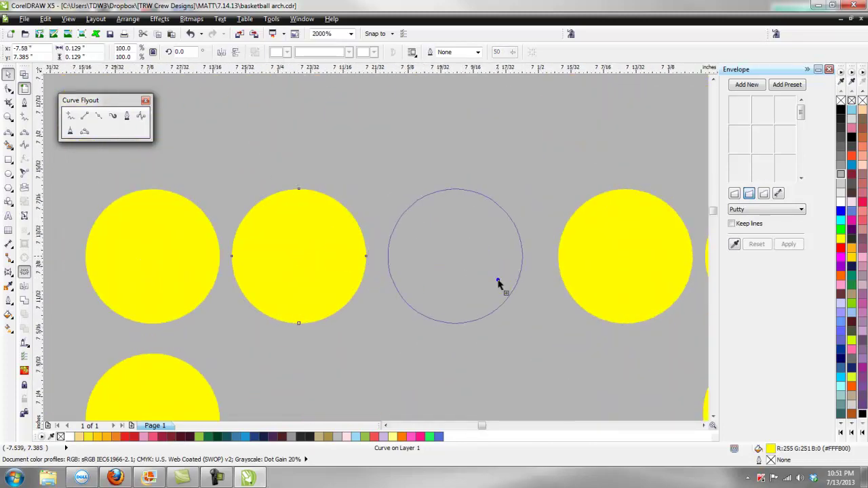
{"action": "left_click", "coordinate": [533, 338]}
Step: Respace the upper arm of the second C and fill its gap with an additional stone
{"action": "scroll", "coordinate": [407, 296], "scroll_direction": "down", "scroll_amount": 4}
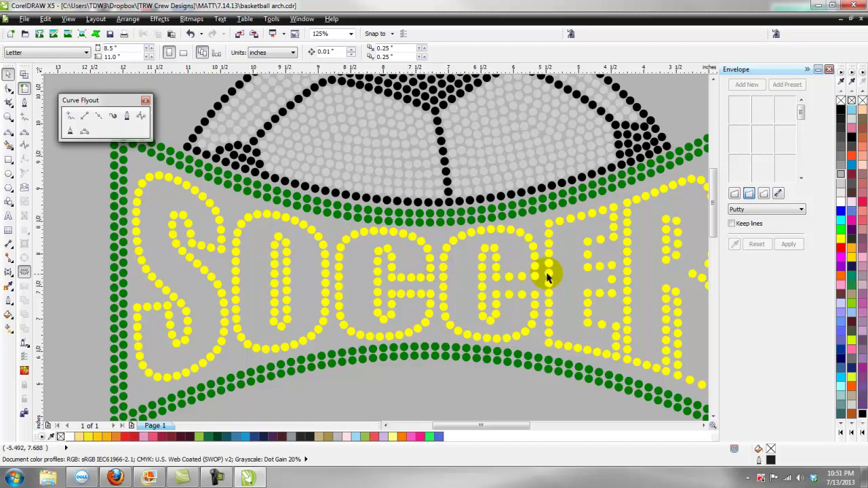
{"action": "scroll", "coordinate": [548, 276], "scroll_direction": "up", "scroll_amount": 3}
{"action": "left_click_drag", "start_coordinate": [277, 291], "coordinate": [260, 290]}
{"action": "left_click_drag", "start_coordinate": [324, 292], "coordinate": [444, 325]}
{"action": "key", "text": "space"}
Step: Move the lower-arm stones of the second C toward both ends and place another stone in the middle gap
{"action": "scroll", "coordinate": [398, 298], "scroll_direction": "down", "scroll_amount": 2}
{"action": "scroll", "coordinate": [387, 316], "scroll_direction": "up", "scroll_amount": 3}
{"action": "scroll", "coordinate": [407, 326], "scroll_direction": "down", "scroll_amount": 2}
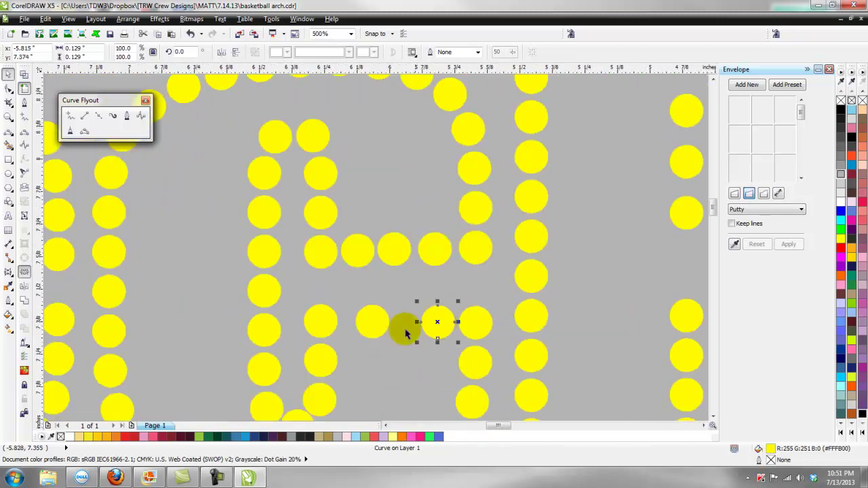
{"action": "scroll", "coordinate": [382, 333], "scroll_direction": "up", "scroll_amount": 3}
{"action": "left_click_drag", "start_coordinate": [376, 319], "coordinate": [277, 316]}
{"action": "scroll", "coordinate": [277, 316], "scroll_direction": "down", "scroll_amount": 2}
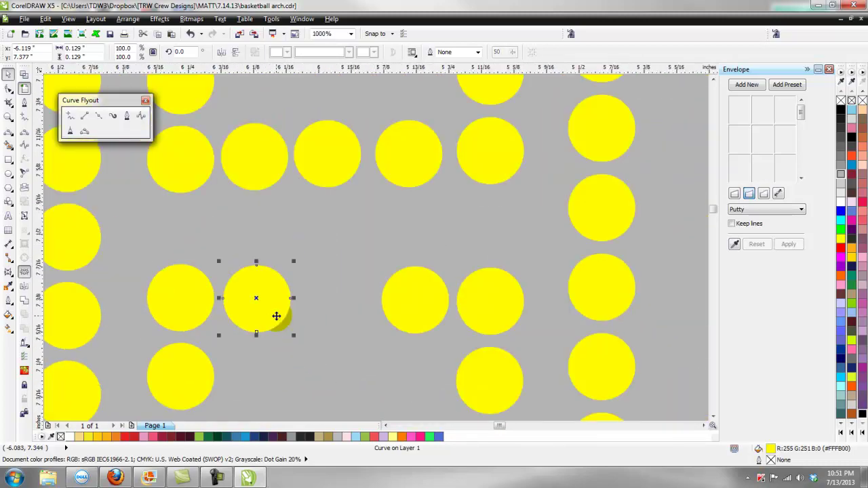
{"action": "left_click_drag", "start_coordinate": [338, 319], "coordinate": [372, 319]}
{"action": "scroll", "coordinate": [373, 360], "scroll_direction": "down", "scroll_amount": 2}
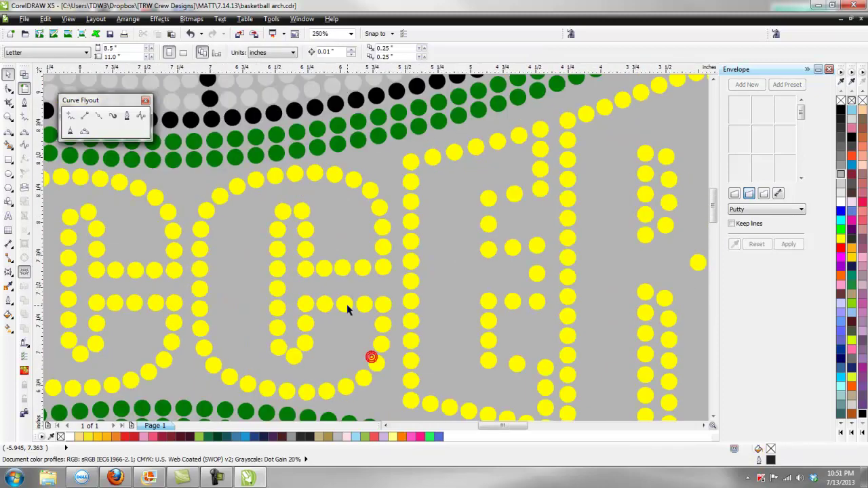
Step: Nudge the stones at the bottom of the second C's inner curve to even out their spacing
{"action": "scroll", "coordinate": [312, 358], "scroll_direction": "up", "scroll_amount": 3}
{"action": "left_click_drag", "start_coordinate": [294, 322], "coordinate": [297, 316]}
{"action": "scroll", "coordinate": [374, 282], "scroll_direction": "down", "scroll_amount": 1}
{"action": "scroll", "coordinate": [258, 340], "scroll_direction": "up", "scroll_amount": 1}
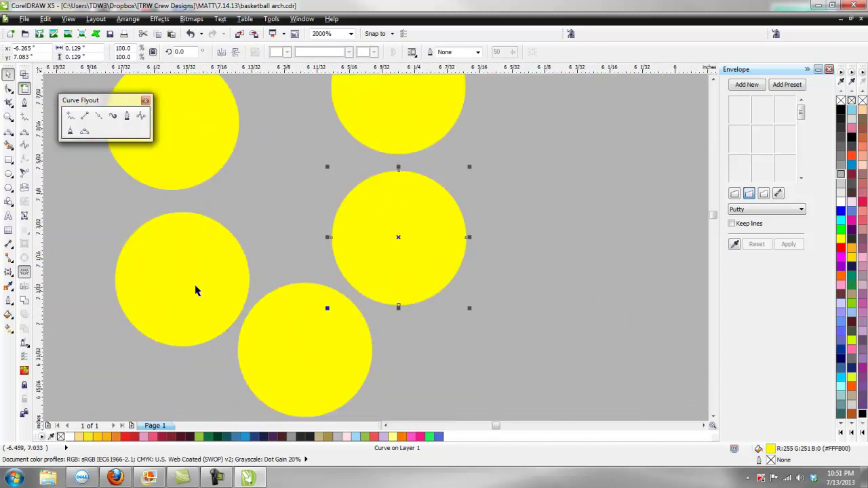
{"action": "left_click_drag", "start_coordinate": [195, 286], "coordinate": [191, 282]}
{"action": "scroll", "coordinate": [248, 233], "scroll_direction": "down", "scroll_amount": 2}
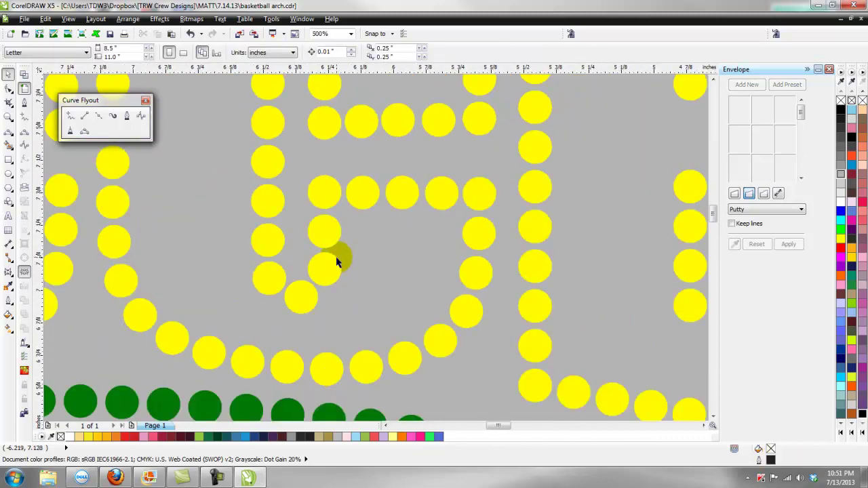
Step: Fill out the inner edge of the E's lower arm with an extra stone and space the row evenly
{"action": "scroll", "coordinate": [337, 261], "scroll_direction": "down", "scroll_amount": 1}
{"action": "scroll", "coordinate": [337, 269], "scroll_direction": "down", "scroll_amount": 1}
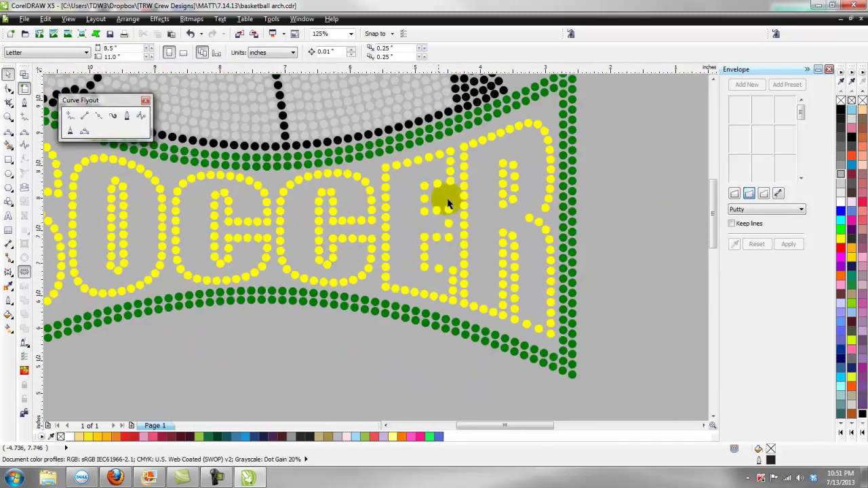
{"action": "scroll", "coordinate": [447, 252], "scroll_direction": "down", "scroll_amount": 1}
{"action": "scroll", "coordinate": [450, 255], "scroll_direction": "up", "scroll_amount": 4}
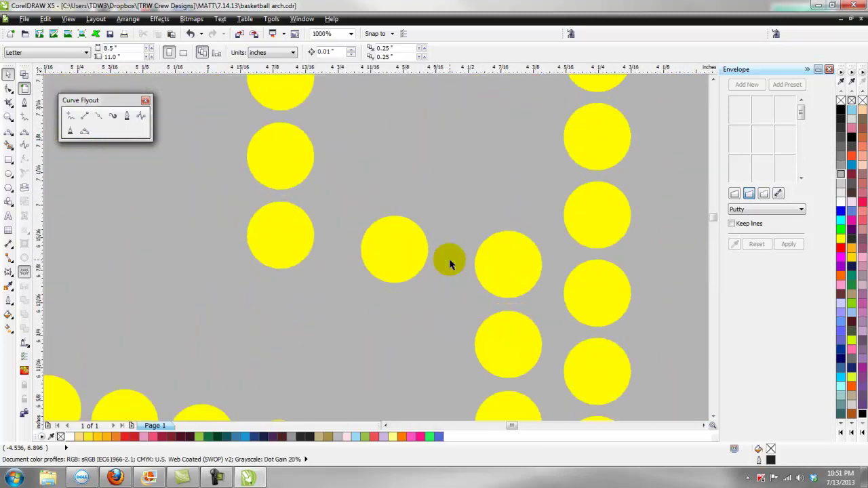
{"action": "scroll", "coordinate": [434, 273], "scroll_direction": "up", "scroll_amount": 1}
{"action": "left_click", "coordinate": [359, 237]}
{"action": "left_click_drag", "start_coordinate": [358, 234], "coordinate": [273, 227]}
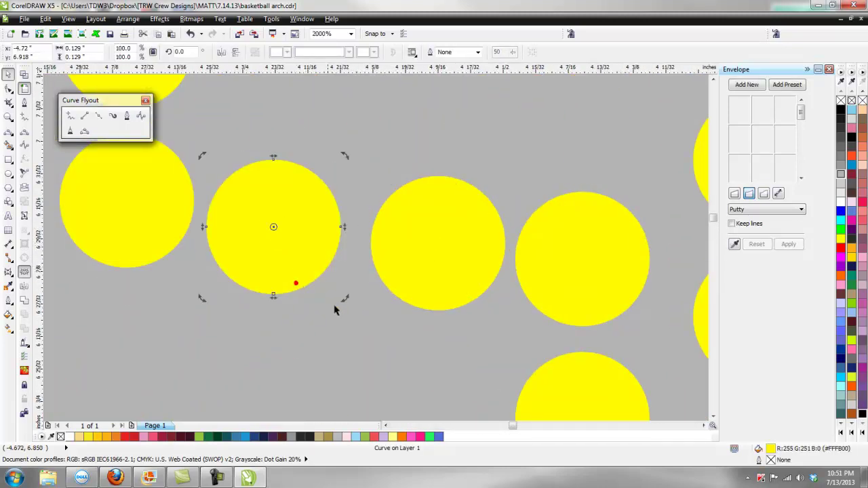
{"action": "left_click_drag", "start_coordinate": [442, 283], "coordinate": [434, 278]}
{"action": "left_click", "coordinate": [350, 333]}
Step: Move the stone at the tip of the E's middle arm upward and place another stone in the gap below it
{"action": "scroll", "coordinate": [351, 331], "scroll_direction": "down", "scroll_amount": 2}
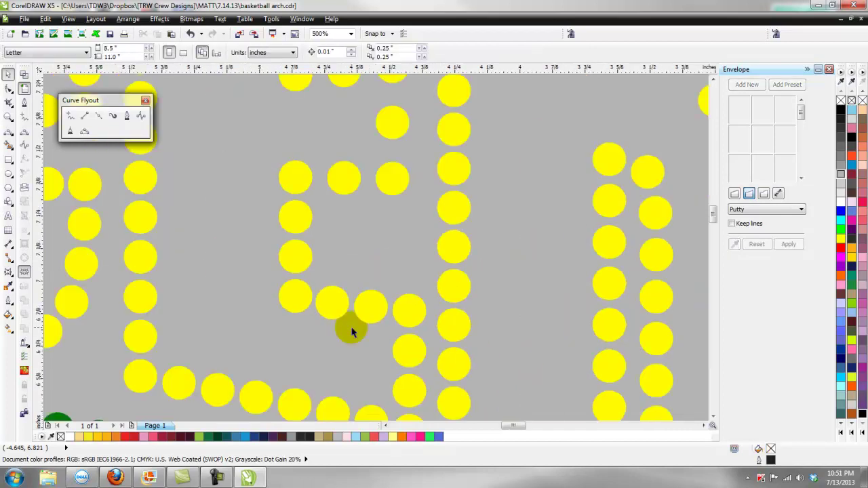
{"action": "scroll", "coordinate": [347, 229], "scroll_direction": "down", "scroll_amount": 1}
{"action": "scroll", "coordinate": [364, 174], "scroll_direction": "up", "scroll_amount": 2}
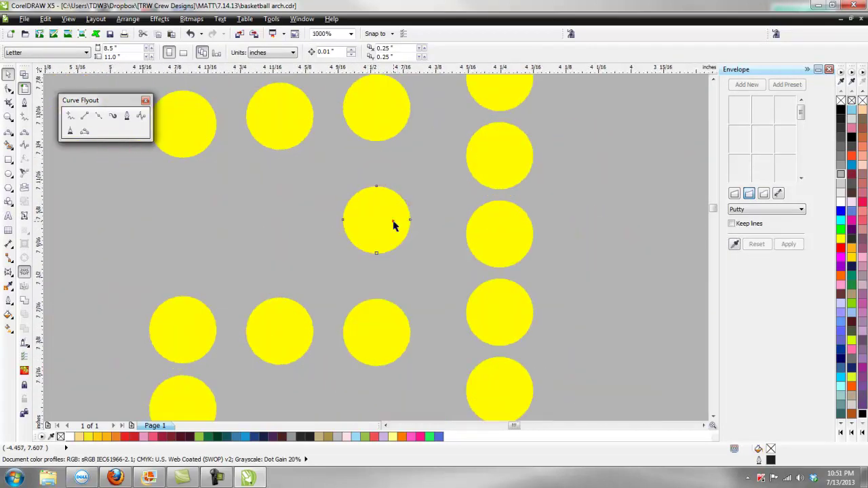
{"action": "left_click_drag", "start_coordinate": [394, 224], "coordinate": [396, 181]}
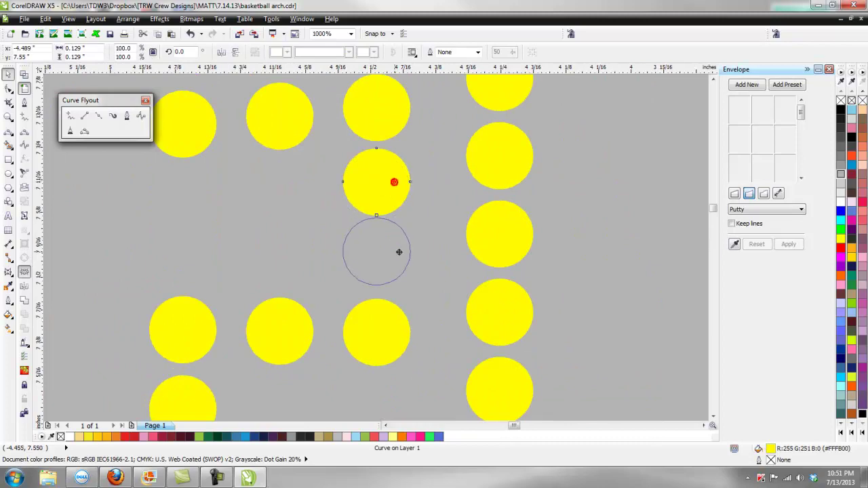
{"action": "left_click_drag", "start_coordinate": [399, 254], "coordinate": [398, 255]}
{"action": "left_click", "coordinate": [424, 278]}
{"action": "scroll", "coordinate": [428, 277], "scroll_direction": "down", "scroll_amount": 3}
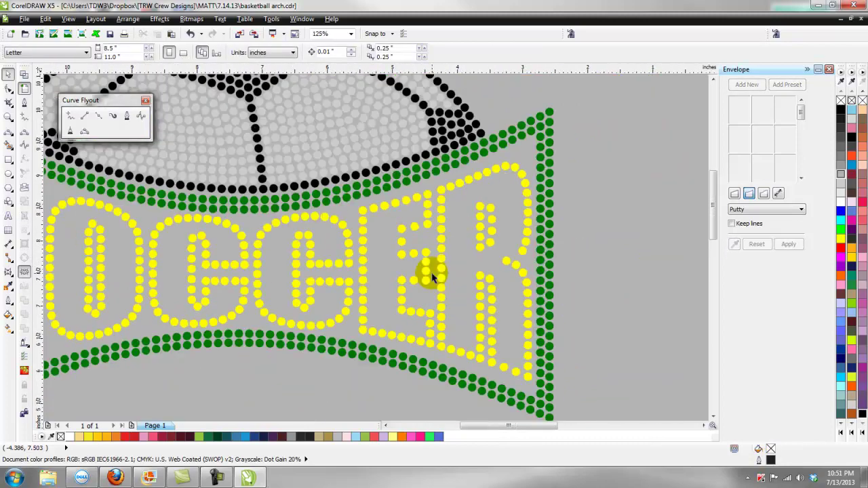
Step: Add a stone to the inner edge of the E's upper arm and space the row evenly
{"action": "scroll", "coordinate": [422, 228], "scroll_direction": "up", "scroll_amount": 4}
{"action": "left_click", "coordinate": [397, 315]}
{"action": "left_click_drag", "start_coordinate": [397, 315], "coordinate": [312, 331]}
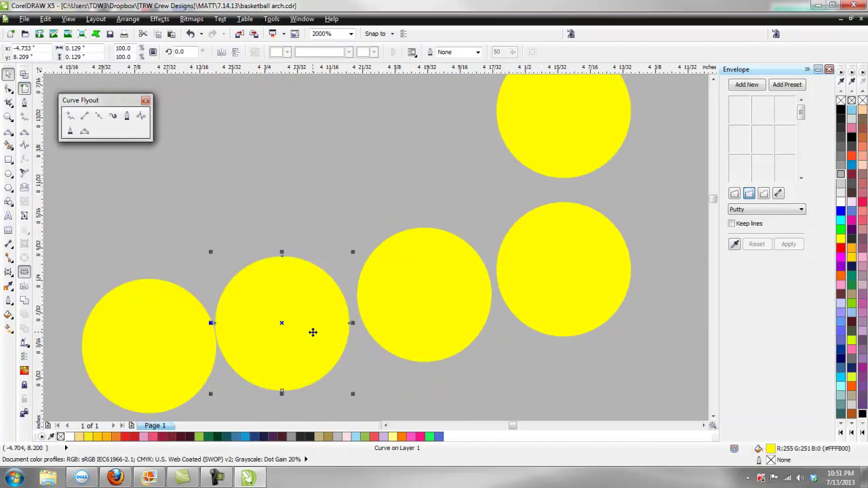
{"action": "scroll", "coordinate": [312, 331], "scroll_direction": "down", "scroll_amount": 1}
{"action": "scroll", "coordinate": [301, 348], "scroll_direction": "up", "scroll_amount": 1}
{"action": "mouse_move", "coordinate": [251, 353]}
{"action": "left_mouse_down"}
{"action": "mouse_move", "coordinate": [242, 349]}
{"action": "mouse_move", "coordinate": [258, 349]}
{"action": "left_mouse_up"}
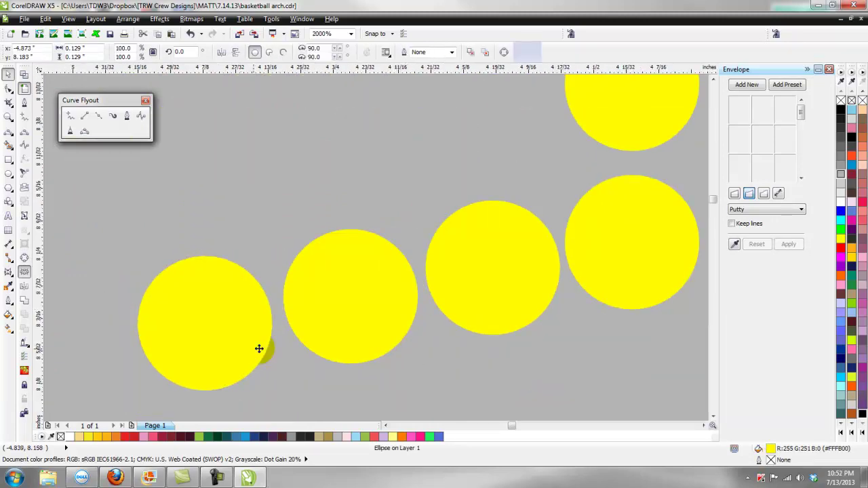
{"action": "left_click", "coordinate": [382, 380]}
{"action": "scroll", "coordinate": [448, 289], "scroll_direction": "down", "scroll_amount": 3}
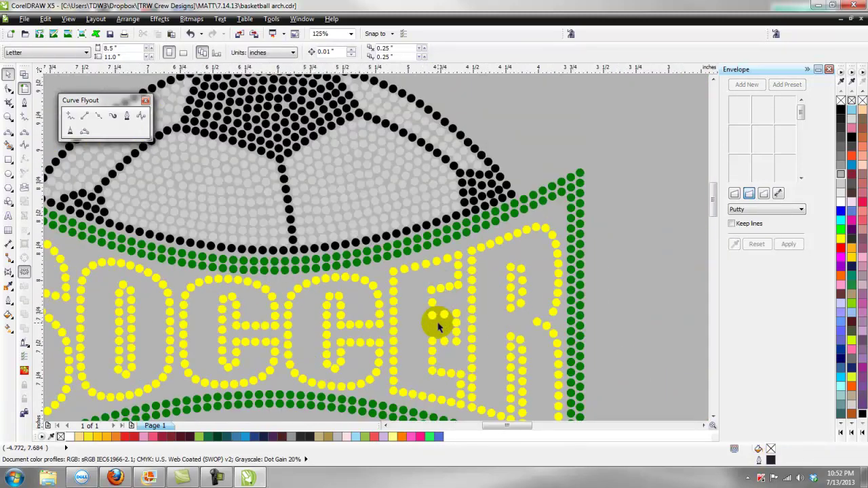
Step: Fine-tune the E's upper-arm inner row and move its corner stone down to reduce the gap to the stone below
{"action": "scroll", "coordinate": [444, 305], "scroll_direction": "up", "scroll_amount": 2}
{"action": "scroll", "coordinate": [486, 277], "scroll_direction": "down", "scroll_amount": 2}
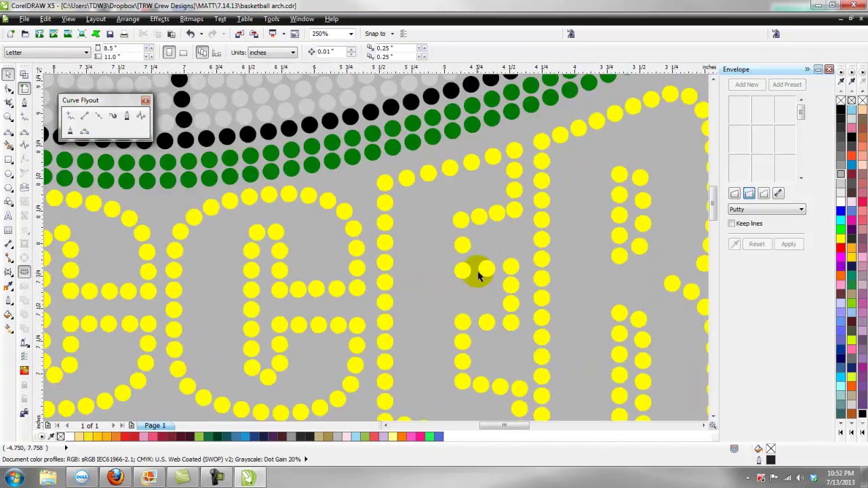
{"action": "scroll", "coordinate": [517, 213], "scroll_direction": "up", "scroll_amount": 3}
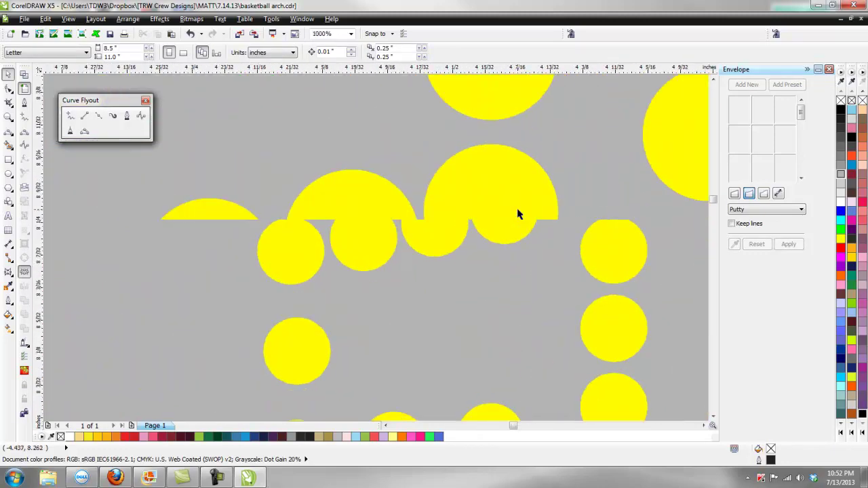
{"action": "left_click", "coordinate": [519, 215]}
{"action": "scroll", "coordinate": [369, 246], "scroll_direction": "down", "scroll_amount": 2}
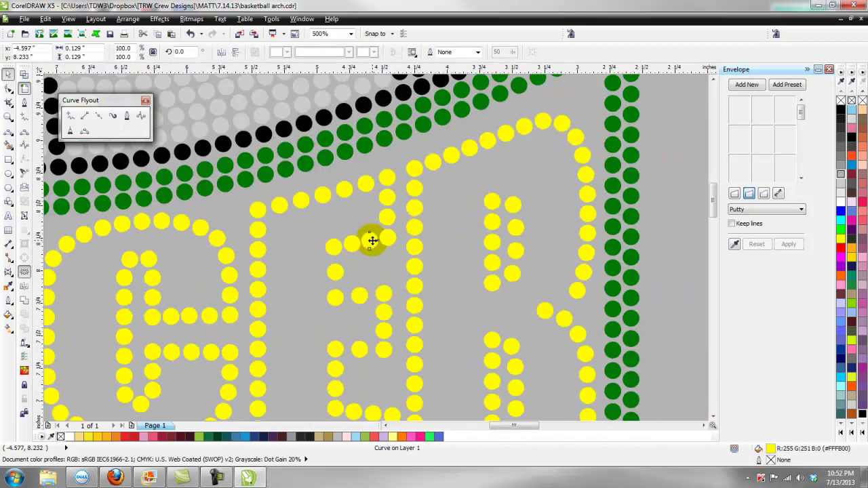
{"action": "scroll", "coordinate": [325, 262], "scroll_direction": "up", "scroll_amount": 2}
{"action": "left_click_drag", "start_coordinate": [407, 320], "coordinate": [399, 317]}
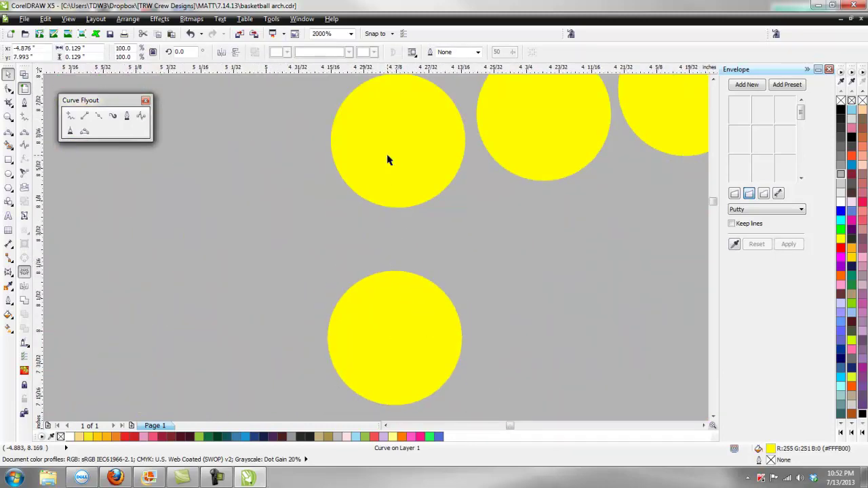
{"action": "left_click_drag", "start_coordinate": [390, 159], "coordinate": [390, 179]}
{"action": "left_click", "coordinate": [407, 310]}
{"action": "left_click", "coordinate": [477, 254]}
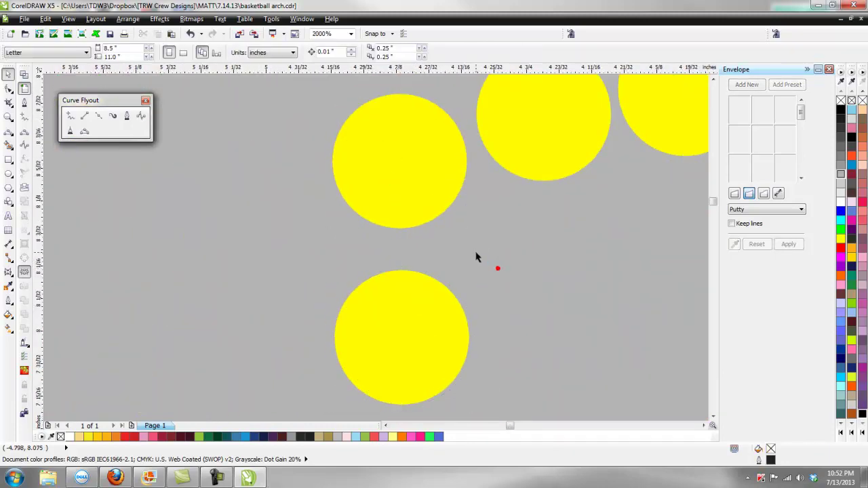
Step: Nudge the stones in the upper row of the E's middle arm, shifting the end stone inward
{"action": "scroll", "coordinate": [477, 253], "scroll_direction": "down", "scroll_amount": 2}
{"action": "scroll", "coordinate": [477, 301], "scroll_direction": "up", "scroll_amount": 1}
{"action": "left_click_drag", "start_coordinate": [444, 265], "coordinate": [444, 256]}
{"action": "left_click", "coordinate": [518, 255]}
{"action": "left_click_drag", "start_coordinate": [513, 249], "coordinate": [513, 249]}
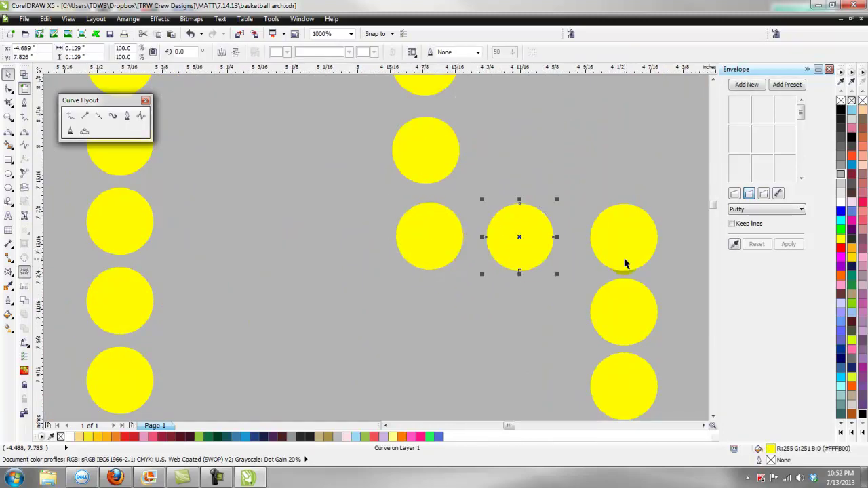
{"action": "left_click_drag", "start_coordinate": [609, 253], "coordinate": [603, 254]}
Step: Shift the center stone in both rows of the E's middle arm slightly toward the stem
{"action": "scroll", "coordinate": [603, 254], "scroll_direction": "down", "scroll_amount": 4}
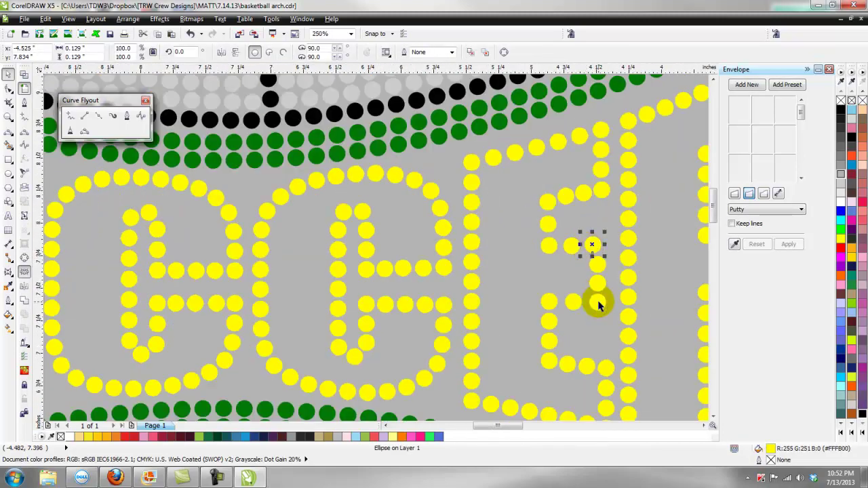
{"action": "scroll", "coordinate": [598, 305], "scroll_direction": "up", "scroll_amount": 4}
{"action": "left_click_drag", "start_coordinate": [505, 310], "coordinate": [498, 300]}
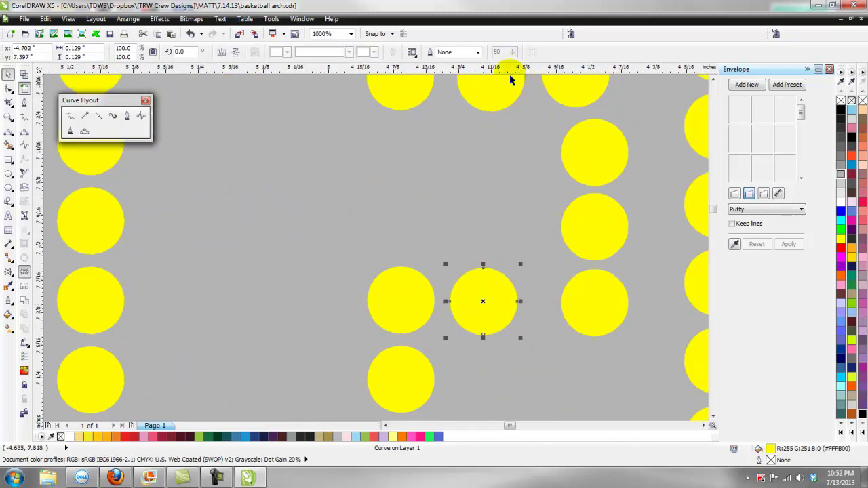
{"action": "left_click_drag", "start_coordinate": [492, 93], "coordinate": [486, 86]}
{"action": "scroll", "coordinate": [574, 179], "scroll_direction": "down", "scroll_amount": 5}
{"action": "scroll", "coordinate": [563, 195], "scroll_direction": "up", "scroll_amount": 1}
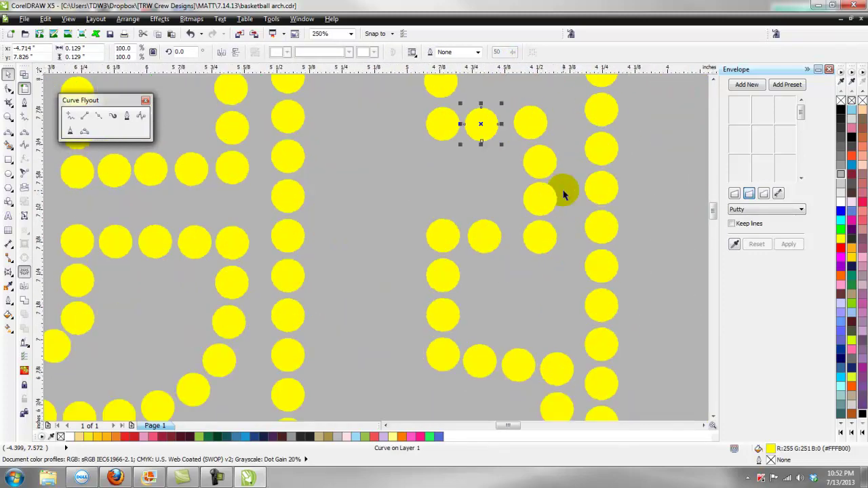
Step: Move the three stones at the tip of the E's middle arm inward to close the gaps in its rows
{"action": "left_click_drag", "start_coordinate": [561, 142], "coordinate": [521, 255]}
{"action": "scroll", "coordinate": [540, 196], "scroll_direction": "up", "scroll_amount": 2}
{"action": "mouse_move", "coordinate": [558, 219]}
{"action": "left_mouse_down"}
{"action": "mouse_move", "coordinate": [529, 215]}
{"action": "mouse_move", "coordinate": [564, 206]}
{"action": "mouse_move", "coordinate": [556, 213]}
{"action": "left_mouse_up"}
{"action": "left_click", "coordinate": [533, 248]}
{"action": "scroll", "coordinate": [577, 237], "scroll_direction": "down", "scroll_amount": 3}
{"action": "scroll", "coordinate": [568, 208], "scroll_direction": "up", "scroll_amount": 3}
{"action": "scroll", "coordinate": [568, 207], "scroll_direction": "up", "scroll_amount": 2}
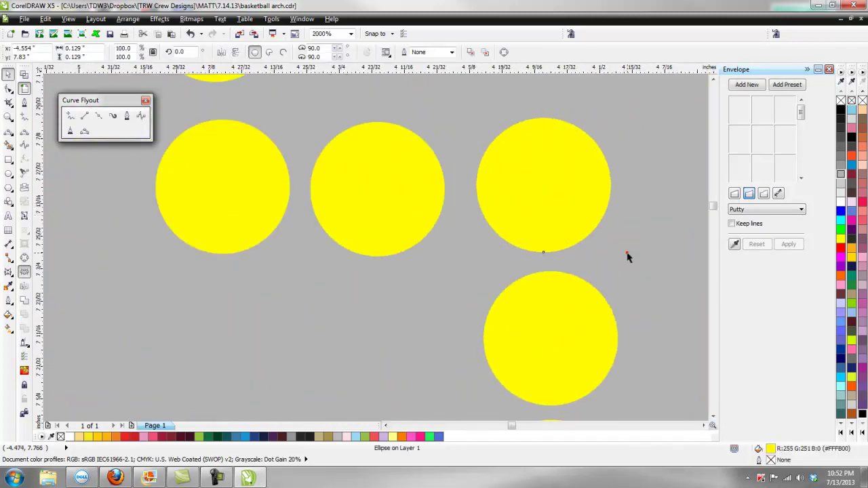
{"action": "scroll", "coordinate": [555, 231], "scroll_direction": "down", "scroll_amount": 8}
Step: Move the two stones at the base of the R's right leg apart and place another stone between them
{"action": "scroll", "coordinate": [549, 314], "scroll_direction": "down", "scroll_amount": 1}
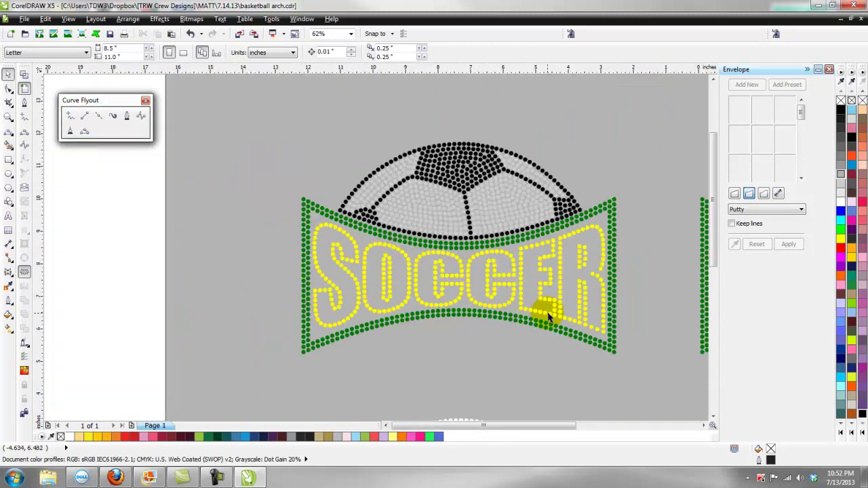
{"action": "scroll", "coordinate": [609, 324], "scroll_direction": "up", "scroll_amount": 4}
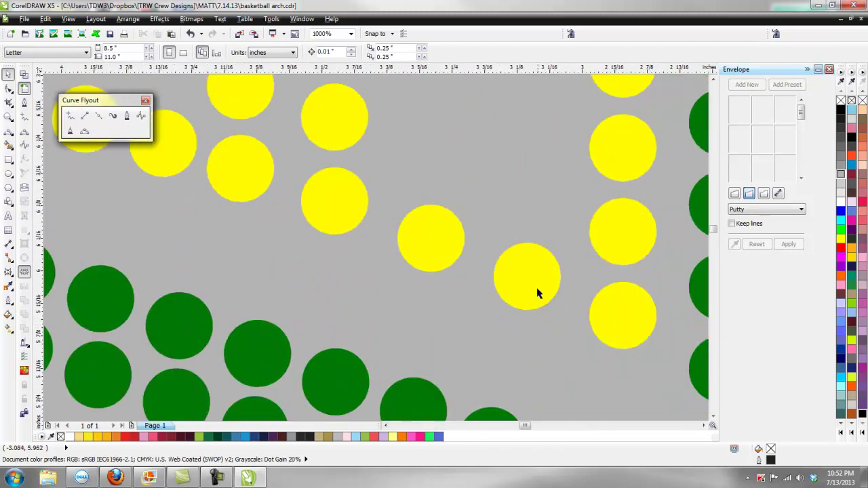
{"action": "left_click_drag", "start_coordinate": [537, 293], "coordinate": [560, 303]}
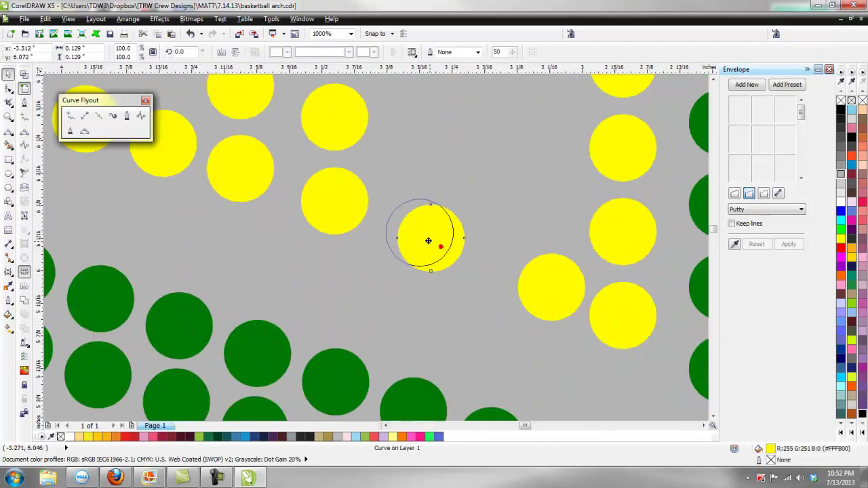
{"action": "left_click_drag", "start_coordinate": [428, 241], "coordinate": [418, 235]}
{"action": "left_click_drag", "start_coordinate": [421, 240], "coordinate": [492, 268]}
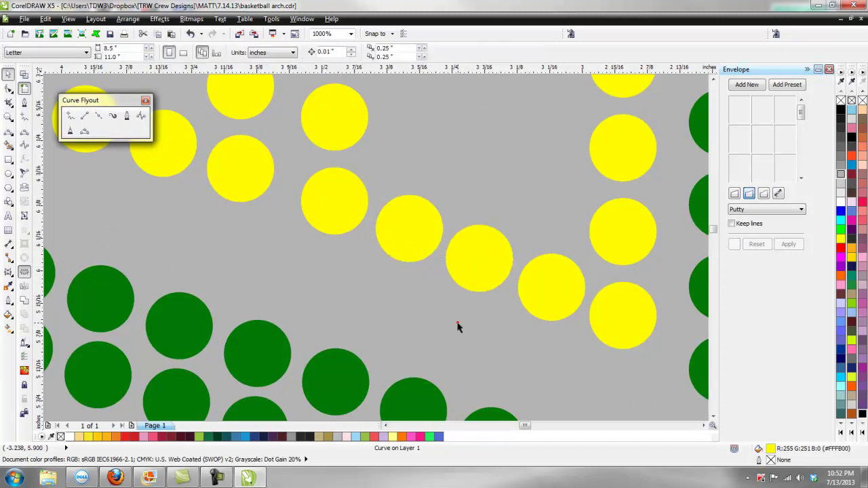
{"action": "scroll", "coordinate": [459, 325], "scroll_direction": "down", "scroll_amount": 3}
Step: Reposition the stone below the R's inward notch and place an extra stone in the gap above it
{"action": "scroll", "coordinate": [462, 187], "scroll_direction": "up", "scroll_amount": 3}
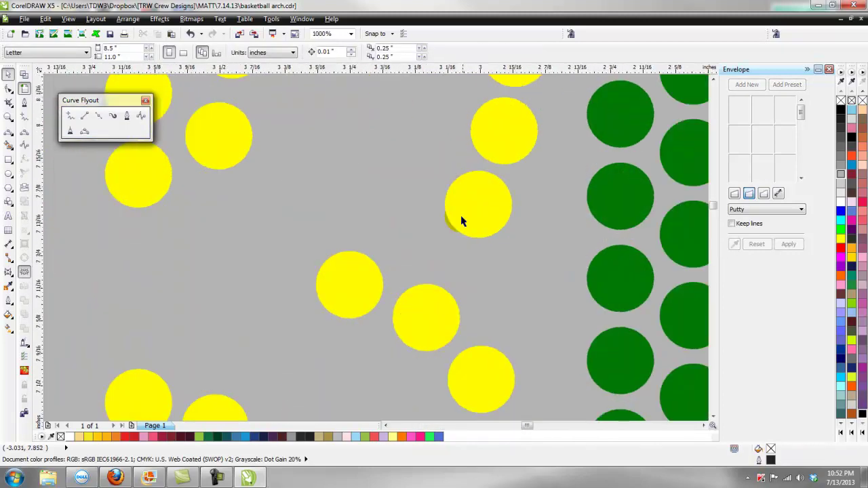
{"action": "left_click_drag", "start_coordinate": [440, 323], "coordinate": [434, 250]}
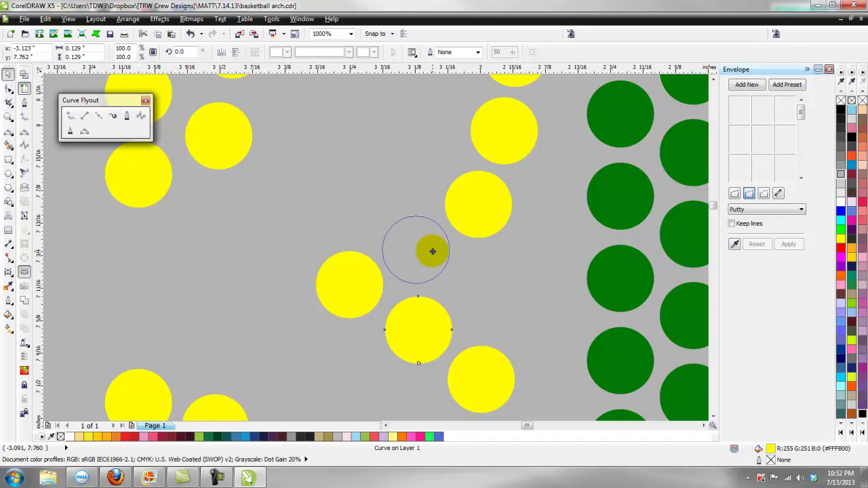
{"action": "left_click", "coordinate": [478, 276]}
{"action": "scroll", "coordinate": [478, 275], "scroll_direction": "down", "scroll_amount": 3}
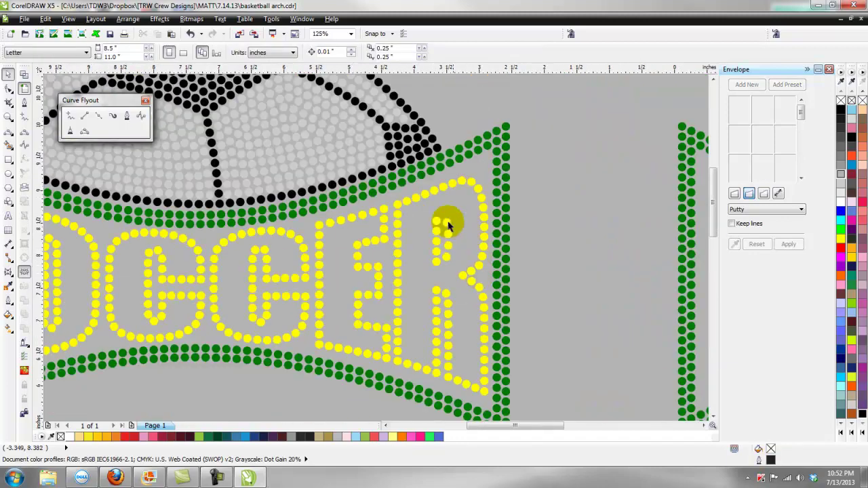
Step: Review the cleaned-up SOCCER lettering as a whole and alongside the other sports arch templates
{"action": "scroll", "coordinate": [464, 245], "scroll_direction": "down", "scroll_amount": 1}
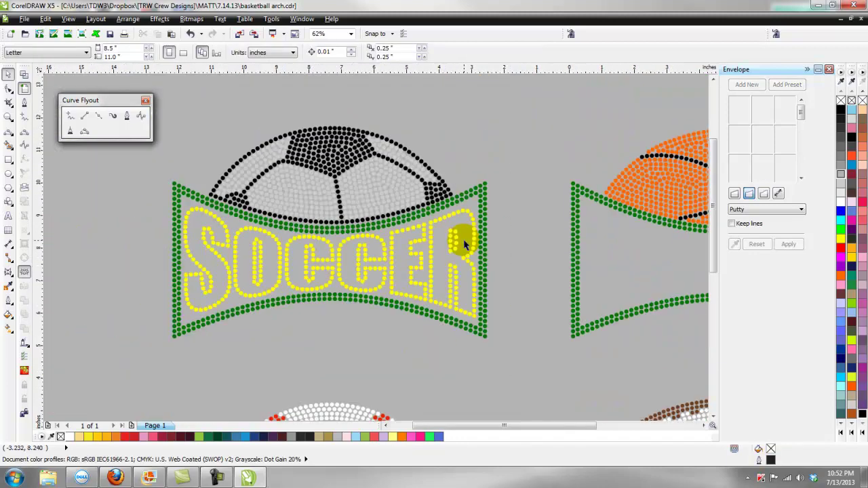
{"action": "scroll", "coordinate": [312, 289], "scroll_direction": "down", "scroll_amount": 1}
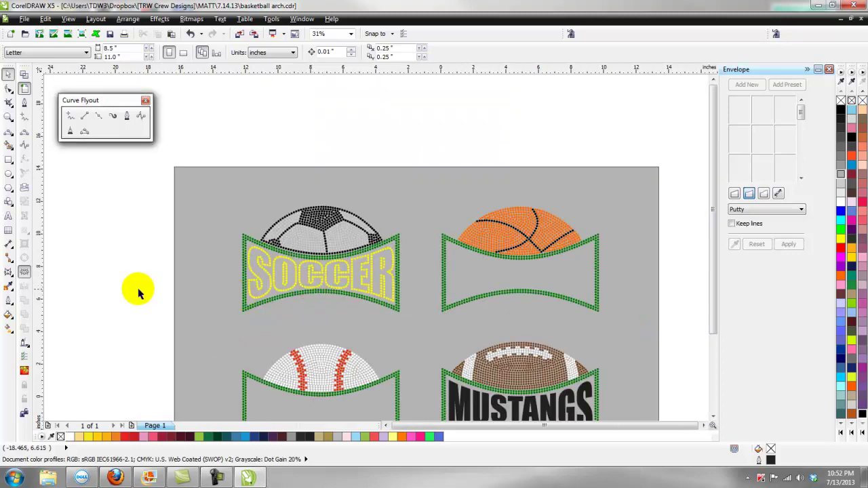
{"action": "scroll", "coordinate": [264, 278], "scroll_direction": "up", "scroll_amount": 1}
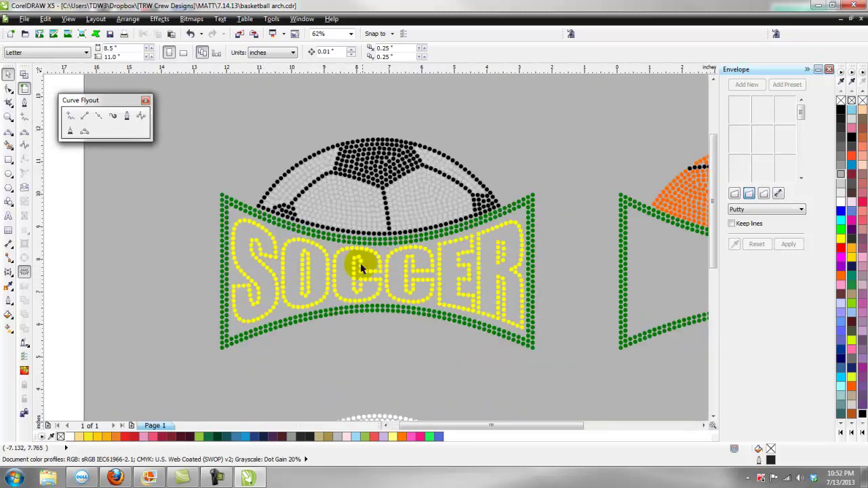
{"action": "scroll", "coordinate": [298, 275], "scroll_direction": "down", "scroll_amount": 1}
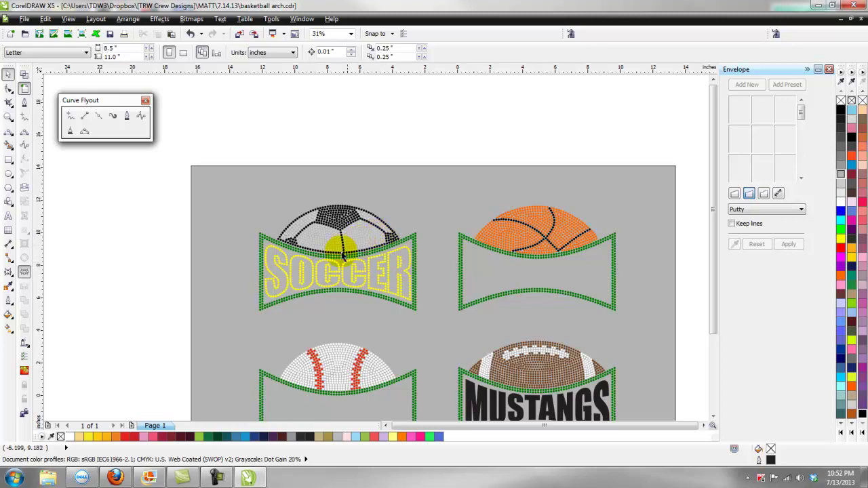
{"action": "scroll", "coordinate": [323, 270], "scroll_direction": "up", "scroll_amount": 2}
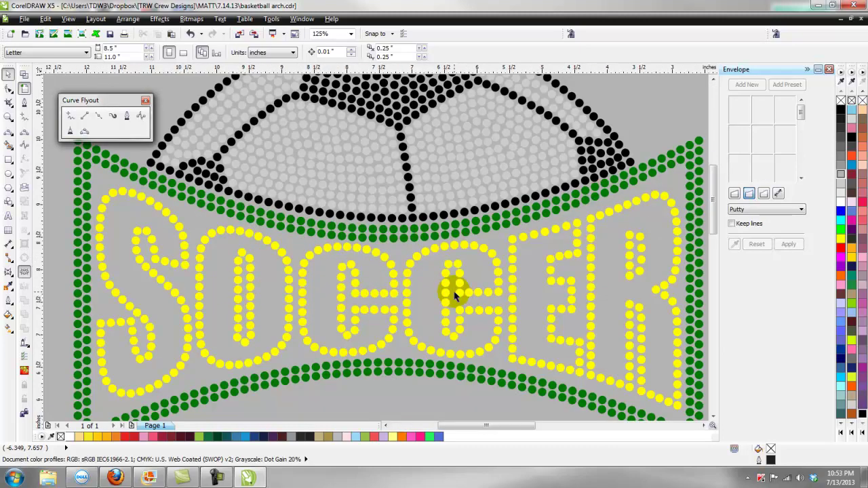
{"action": "scroll", "coordinate": [454, 295], "scroll_direction": "down", "scroll_amount": 2}
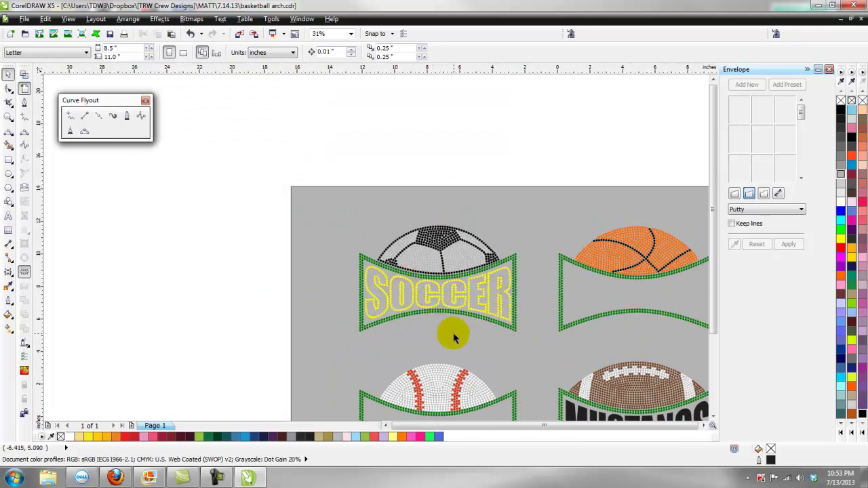
{"action": "scroll", "coordinate": [455, 333], "scroll_direction": "up", "scroll_amount": 1}
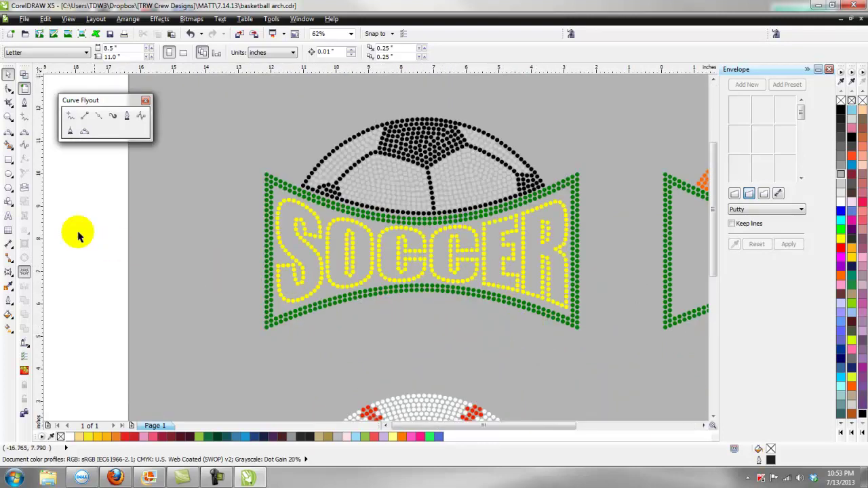
Step: Add the artistic text "MOM OF" below the soccer arch and retype it in lowercase as "mom of"
{"action": "left_click", "coordinate": [8, 216]}
{"action": "left_click", "coordinate": [366, 330]}
{"action": "left_click", "coordinate": [422, 344]}
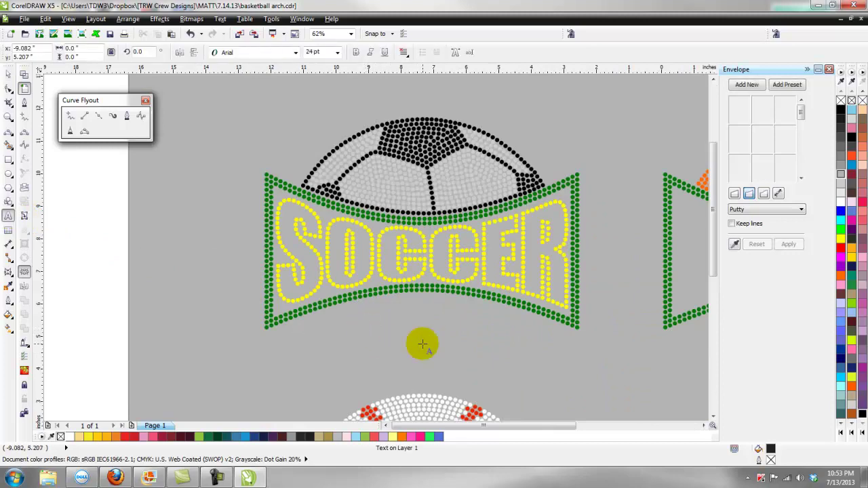
{"action": "type", "text": "MO"}
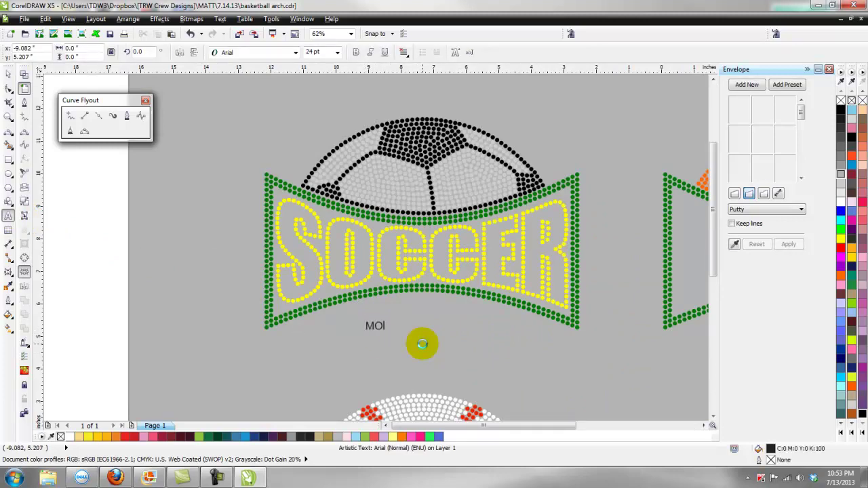
{"action": "type", "text": "M OF"}
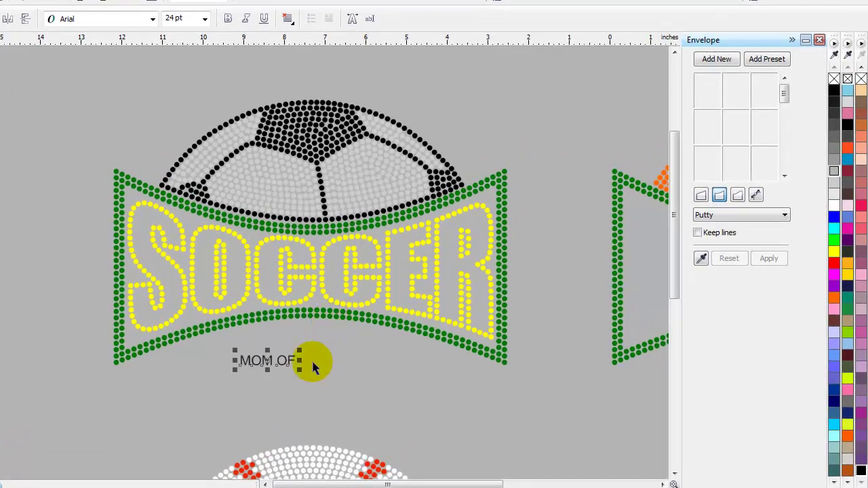
{"action": "left_click_drag", "start_coordinate": [295, 355], "coordinate": [229, 363]}
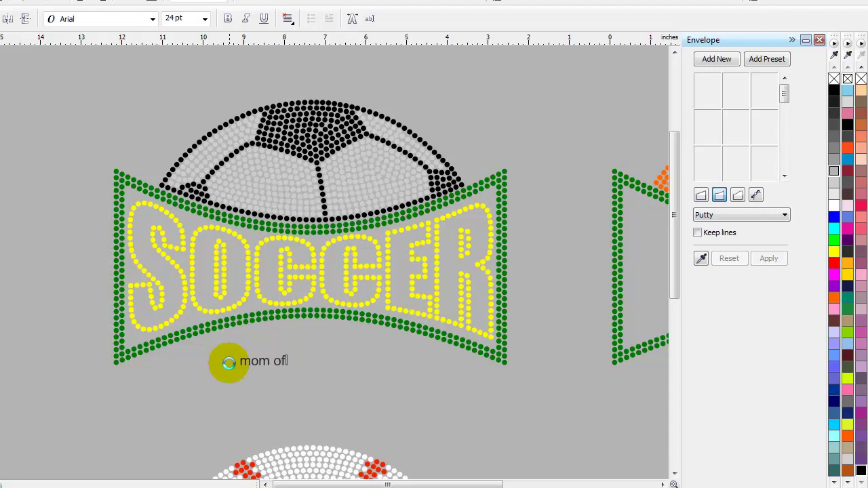
Step: Change the font of the "mom of" text below the soccer arch to TRW 200 .90
{"action": "left_click", "coordinate": [96, 228]}
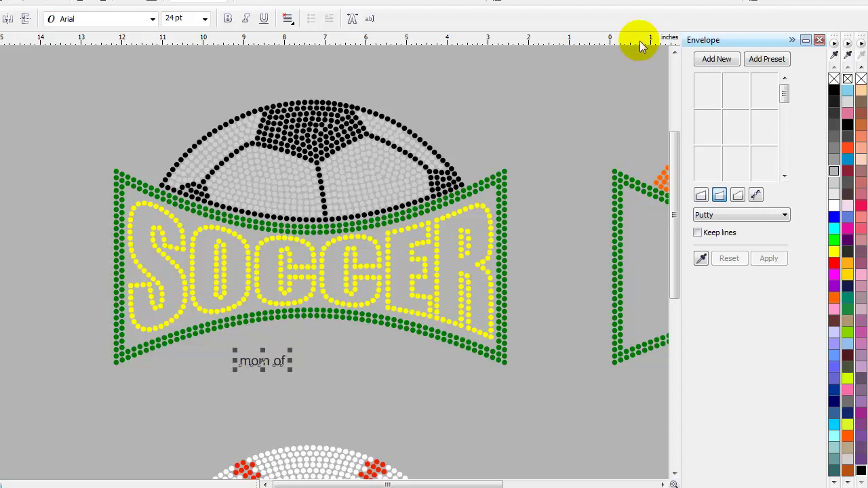
{"action": "left_click", "coordinate": [717, 59]}
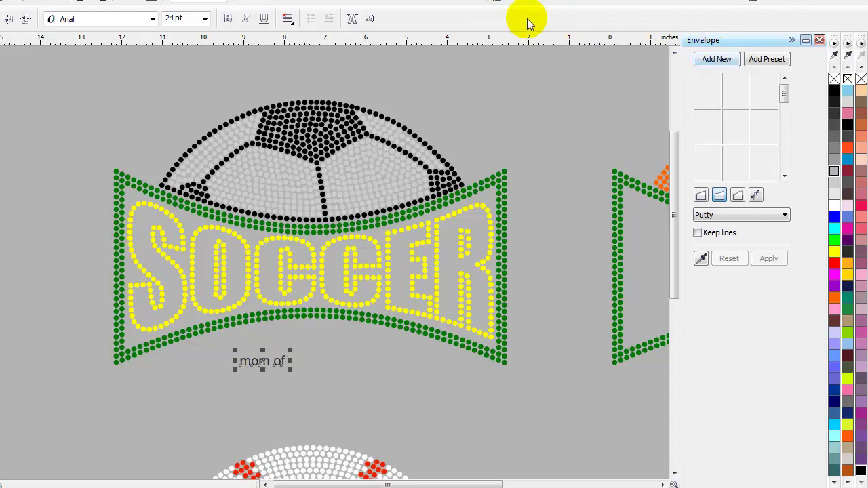
{"action": "left_click", "coordinate": [494, 2]}
{"action": "left_click", "coordinate": [658, 63]}
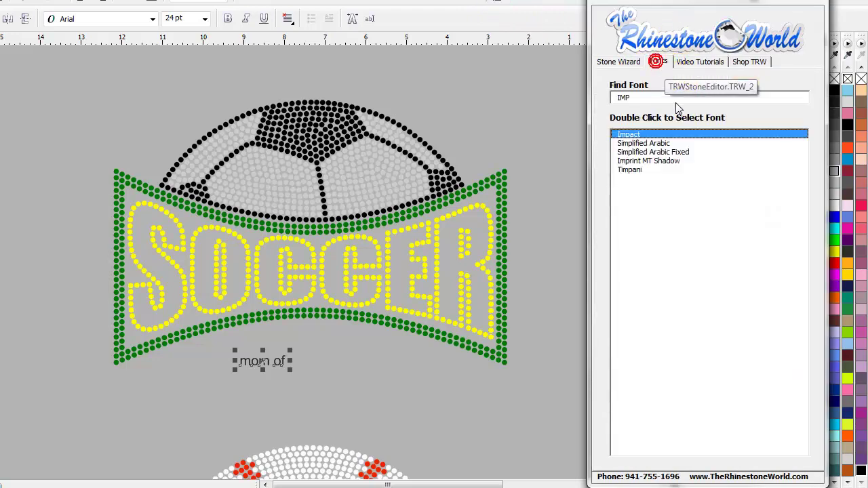
{"action": "left_click_drag", "start_coordinate": [655, 97], "coordinate": [549, 101]}
{"action": "type", "text": "trw "}
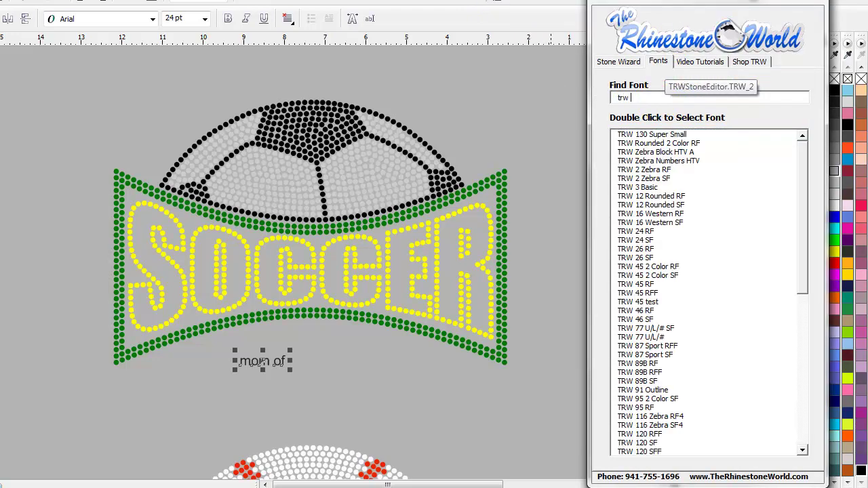
{"action": "type", "text": "200"}
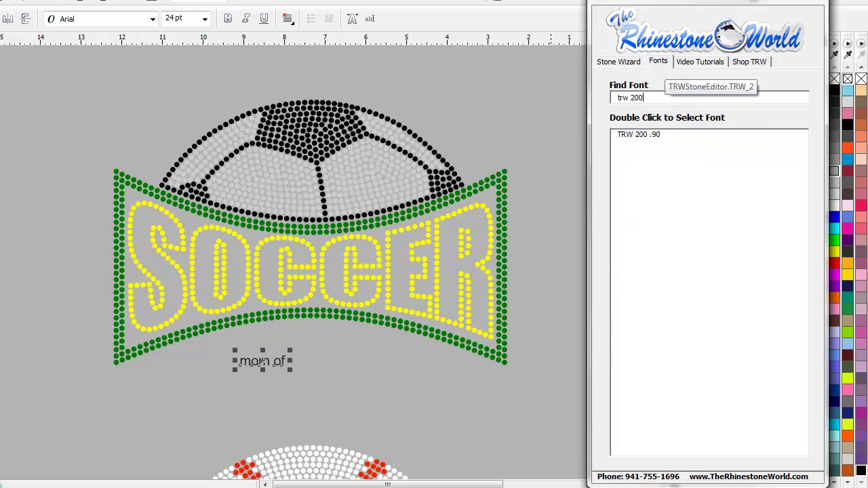
{"action": "double_click", "coordinate": [655, 137]}
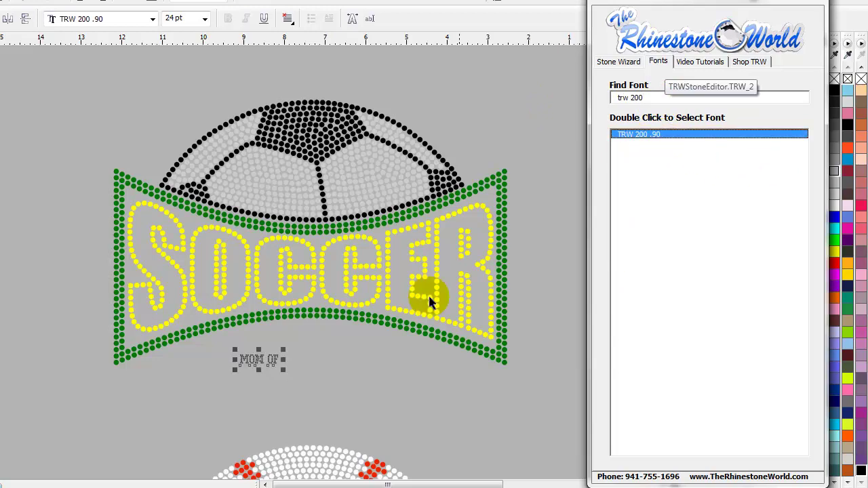
Step: Enlarge the "mom of" text to about 3.77 inches wide and place it under the left part of the soccer arch
{"action": "left_click", "coordinate": [286, 350]}
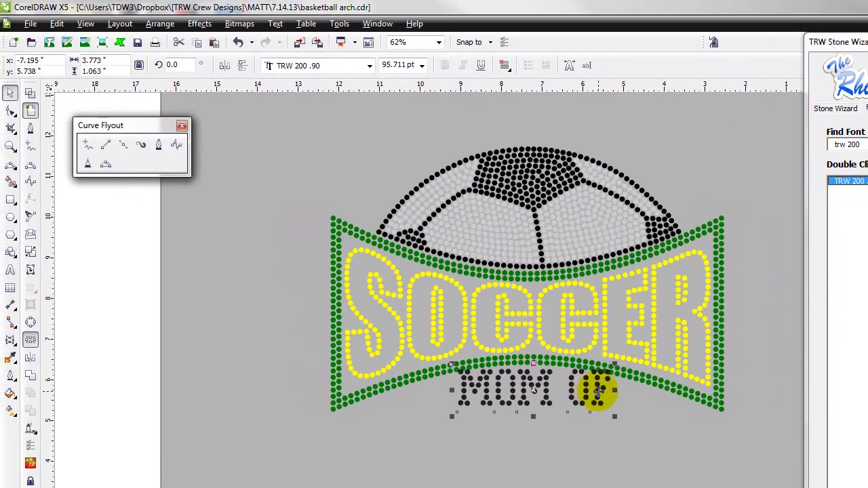
{"action": "left_click", "coordinate": [388, 342]}
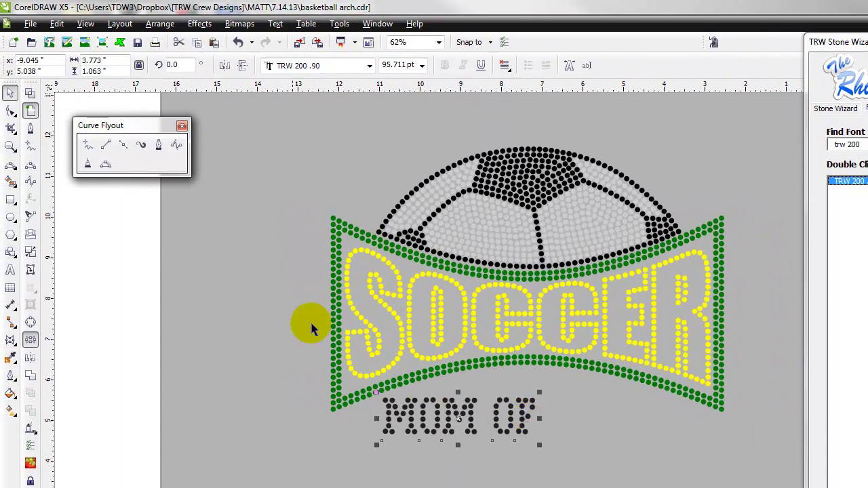
Step: Add the separate artistic text "#23" beneath the soccer arch, to the right of "mom of"
{"action": "left_click", "coordinate": [10, 269]}
{"action": "left_click", "coordinate": [543, 417]}
{"action": "left_click", "coordinate": [602, 429]}
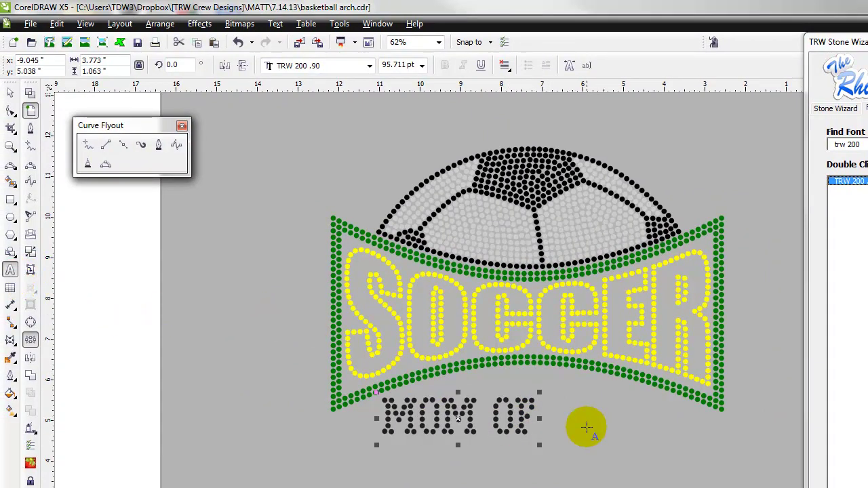
{"action": "left_click", "coordinate": [641, 443]}
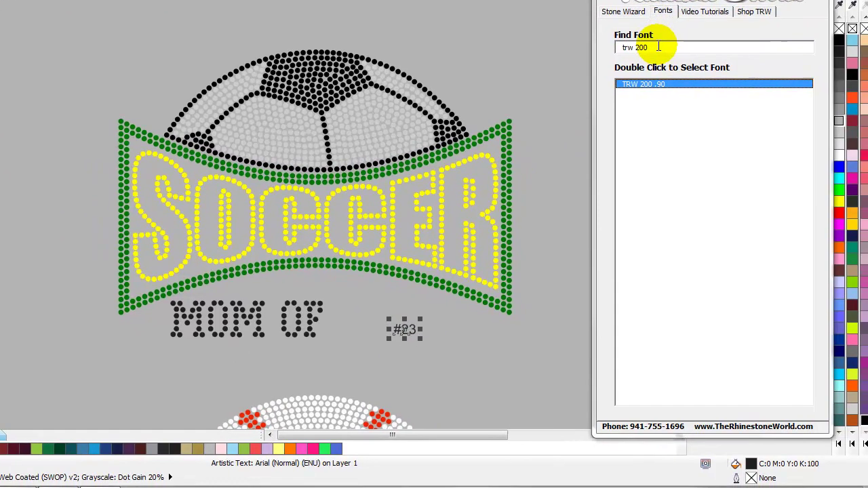
Step: Set the "#23" text in the TRW Mini Numbers RF font and enlarge it to about 1.88 inches wide
{"action": "double_click", "coordinate": [853, 145]}
{"action": "key", "text": "BackSpace"}
{"action": "key", "text": "BackSpace"}
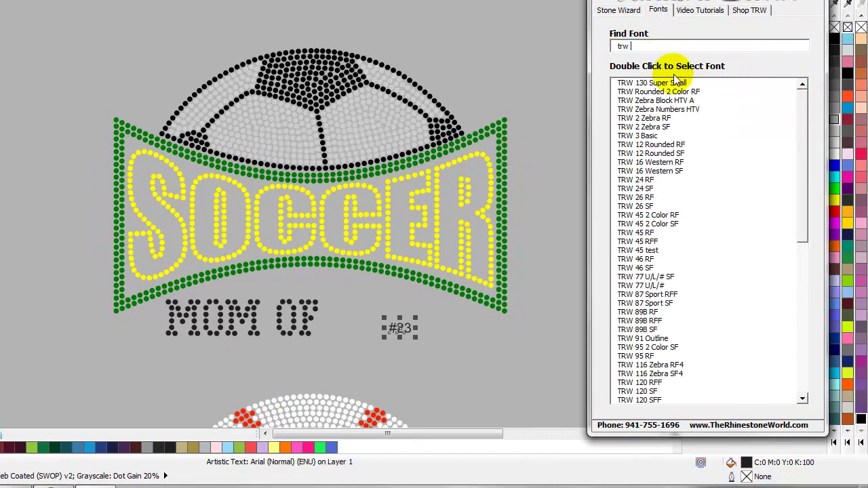
{"action": "left_click_drag", "start_coordinate": [803, 165], "coordinate": [803, 352]}
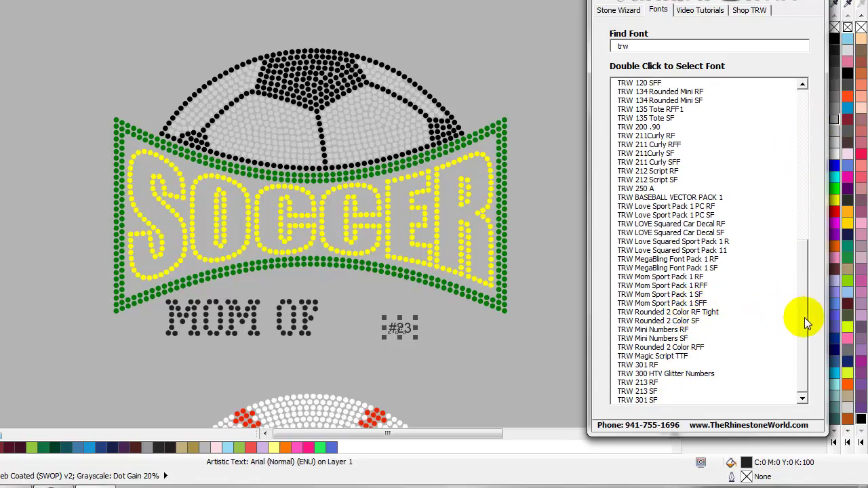
{"action": "mouse_move", "coordinate": [805, 317]}
{"action": "left_mouse_down"}
{"action": "mouse_move", "coordinate": [797, 160]}
{"action": "mouse_move", "coordinate": [794, 236]}
{"action": "mouse_move", "coordinate": [809, 322]}
{"action": "left_mouse_up"}
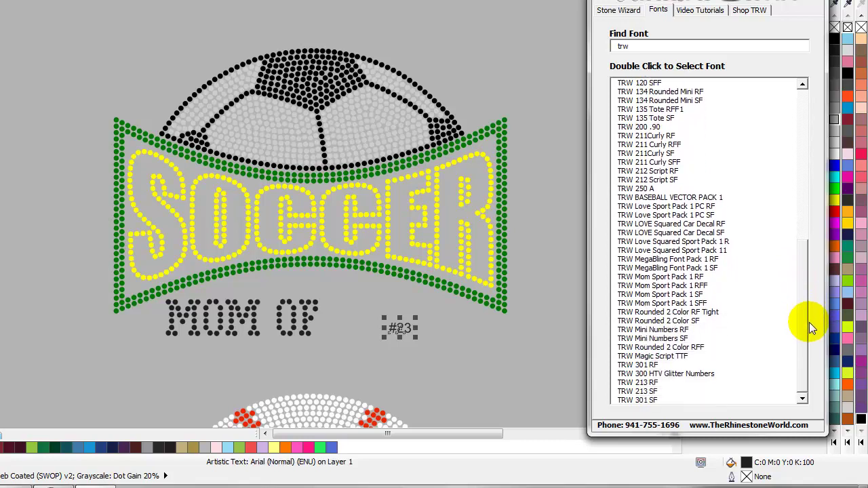
{"action": "double_click", "coordinate": [671, 330]}
{"action": "left_click_drag", "start_coordinate": [419, 317], "coordinate": [456, 310]}
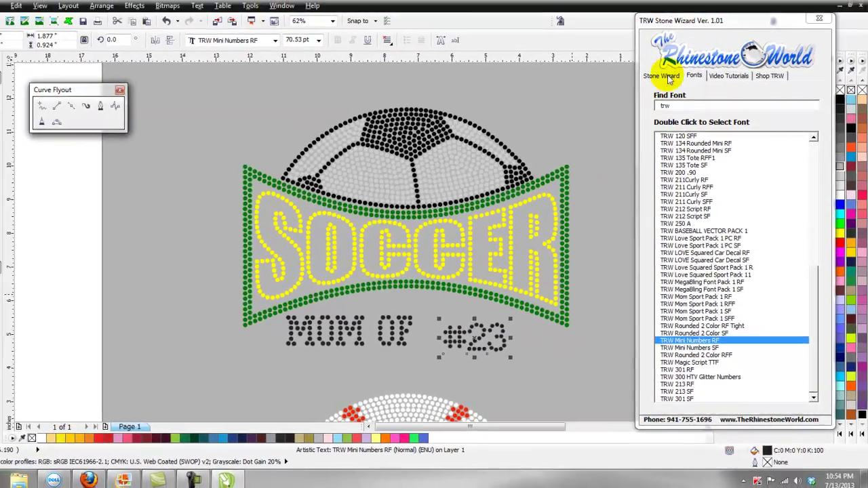
Step: Convert the "#23" and "MOM OF" texts to ss10=0.129" stones with Resize Design
{"action": "left_click", "coordinate": [618, 11]}
{"action": "left_click", "coordinate": [672, 126]}
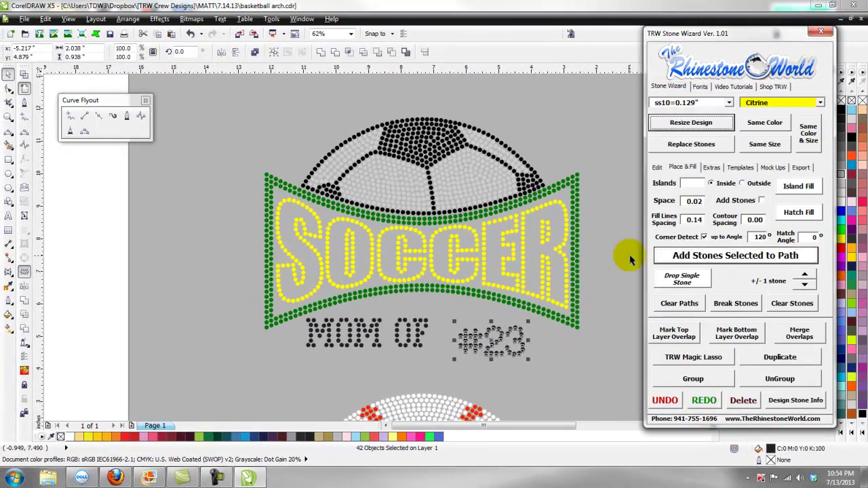
{"action": "left_click", "coordinate": [416, 339]}
{"action": "left_click", "coordinate": [705, 134]}
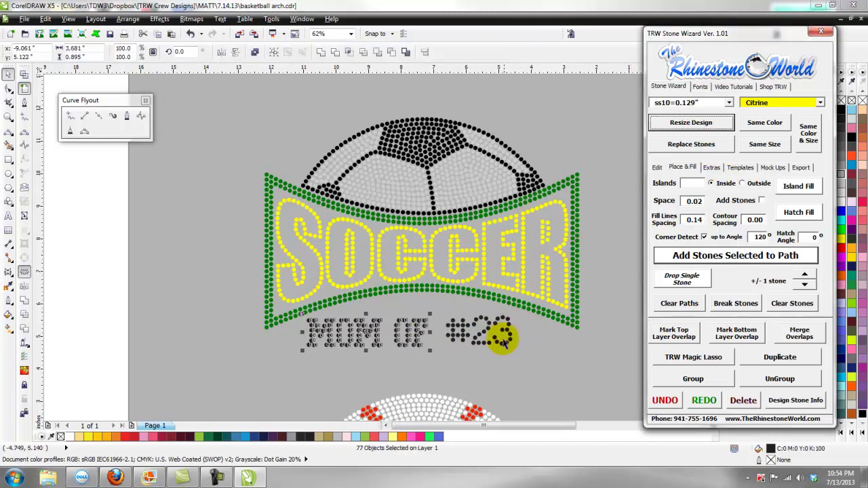
Step: Move the "MOM OF" and "#23" stones level with each other and close together as one line below the arch
{"action": "left_click", "coordinate": [475, 359]}
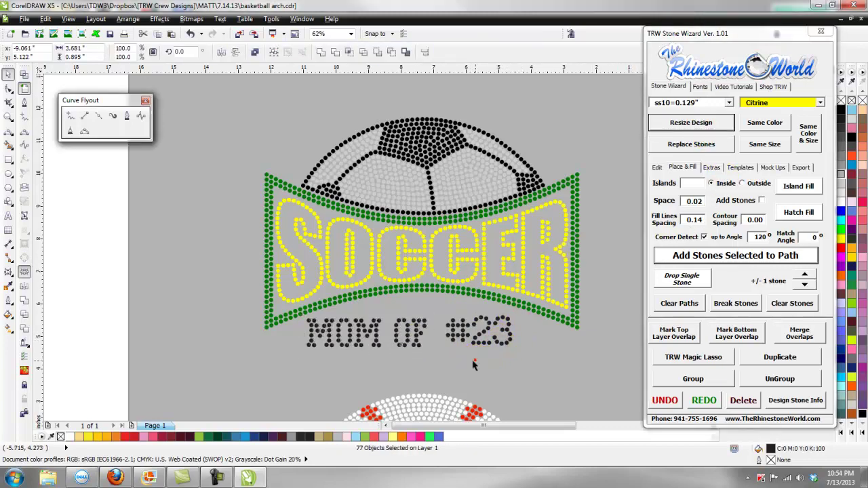
{"action": "left_click", "coordinate": [303, 322]}
{"action": "scroll", "coordinate": [333, 319], "scroll_direction": "up", "scroll_amount": 4}
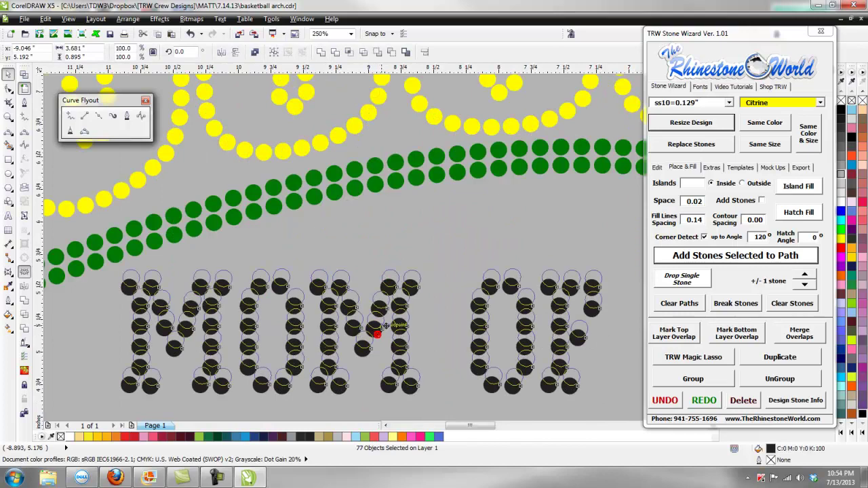
{"action": "scroll", "coordinate": [385, 327], "scroll_direction": "down", "scroll_amount": 4}
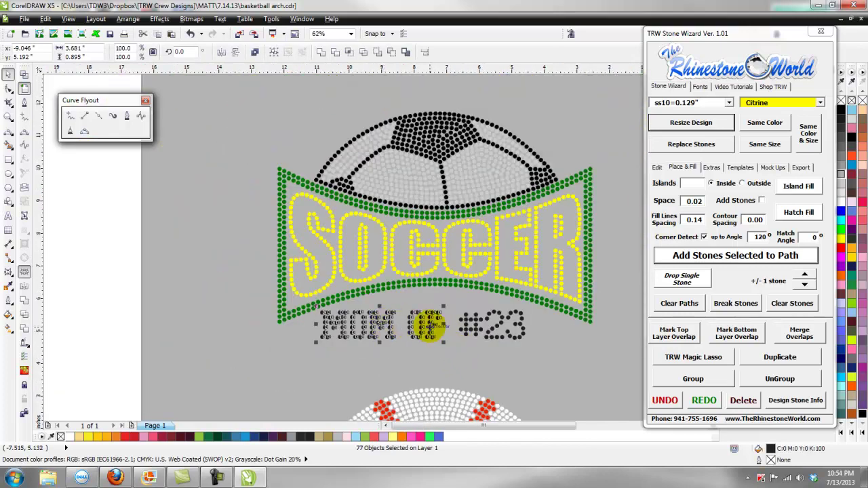
{"action": "left_click", "coordinate": [428, 327]}
{"action": "left_click", "coordinate": [449, 356]}
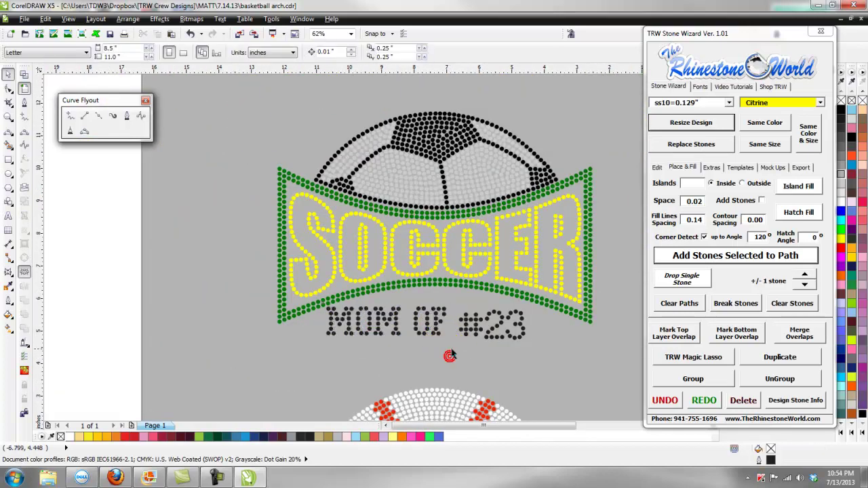
{"action": "left_click", "coordinate": [521, 323]}
{"action": "scroll", "coordinate": [520, 325], "scroll_direction": "up", "scroll_amount": 2}
{"action": "left_click", "coordinate": [514, 324]}
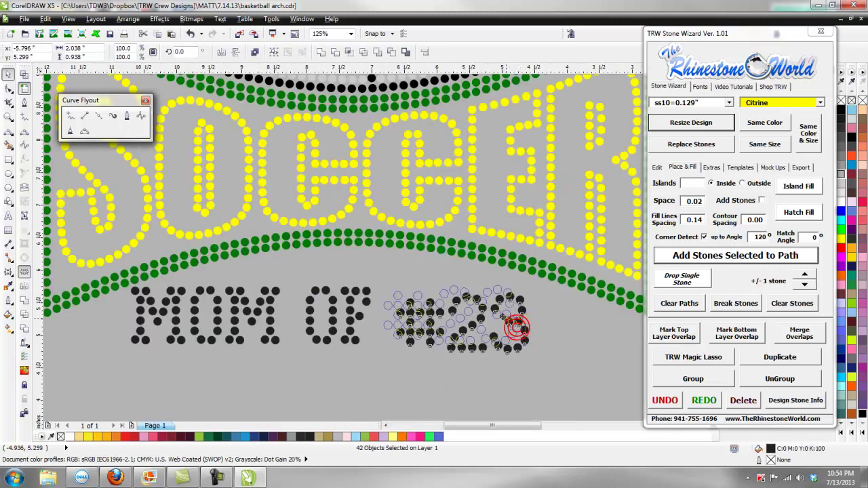
{"action": "left_click", "coordinate": [499, 365]}
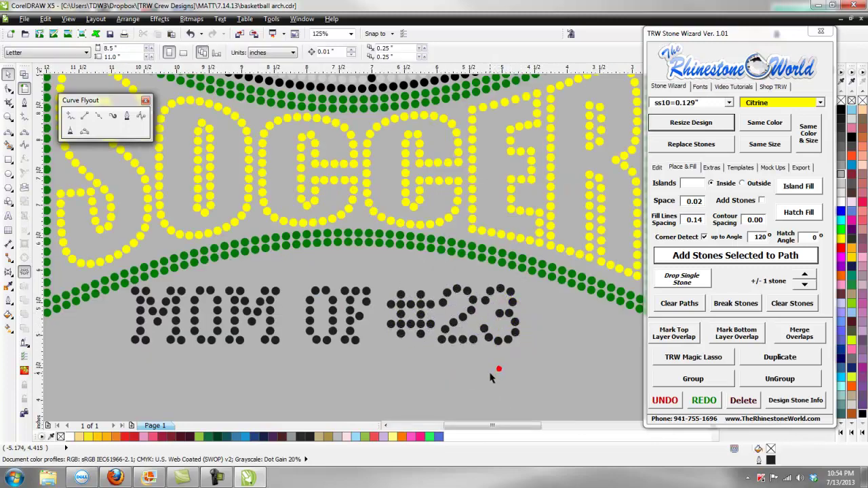
Step: Group all the "MOM OF #23" stones and centre the group closely beneath the arch's lower border
{"action": "scroll", "coordinate": [493, 375], "scroll_direction": "down", "scroll_amount": 2}
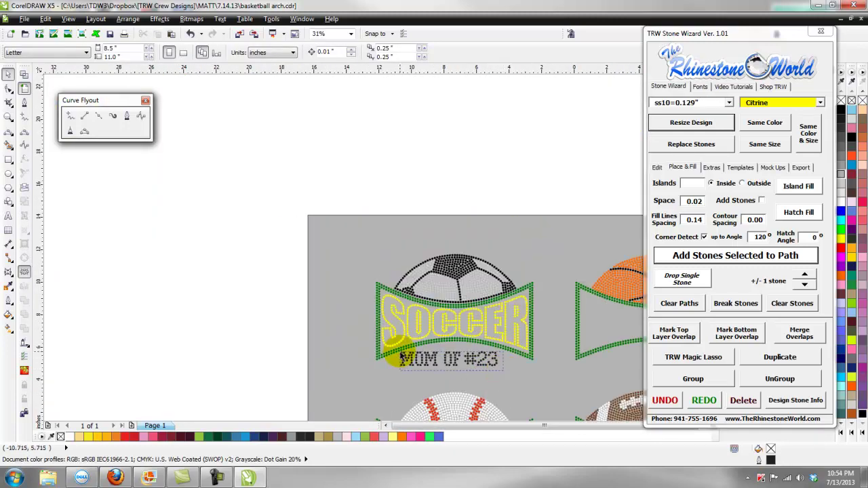
{"action": "left_click", "coordinate": [400, 354]}
{"action": "scroll", "coordinate": [487, 361], "scroll_direction": "up", "scroll_amount": 3}
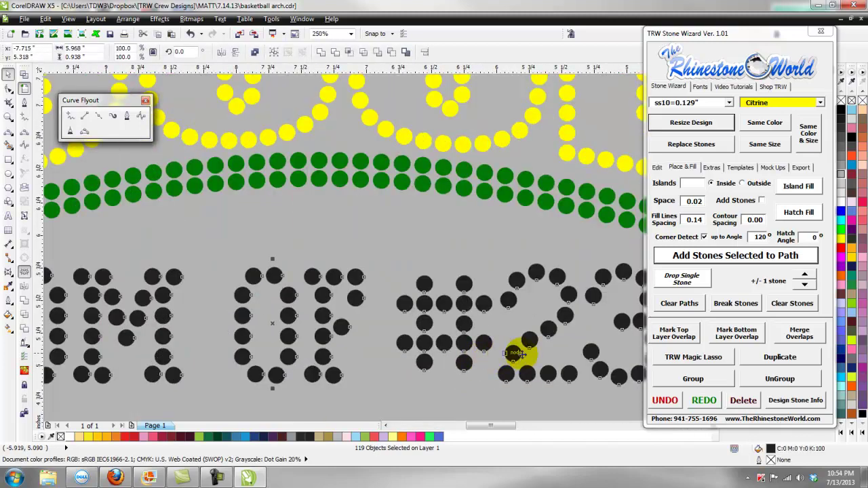
{"action": "left_click", "coordinate": [692, 377]}
{"action": "left_click_drag", "start_coordinate": [509, 300], "coordinate": [523, 294]}
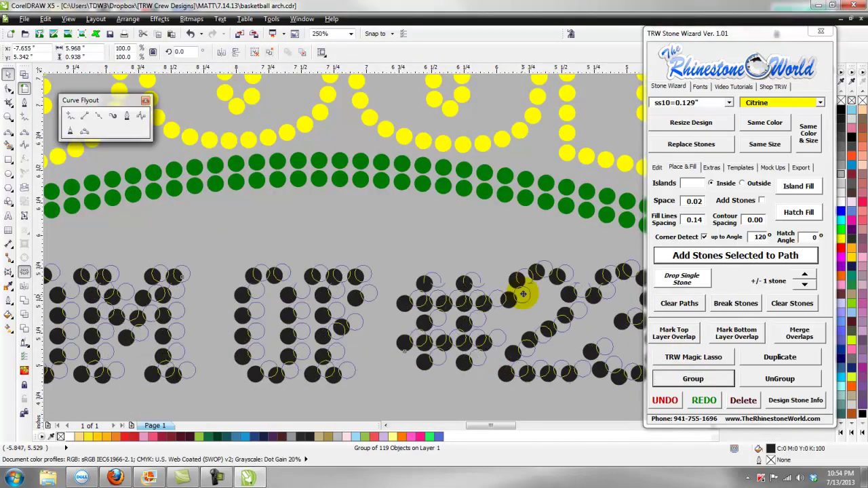
{"action": "scroll", "coordinate": [523, 294], "scroll_direction": "down", "scroll_amount": 2}
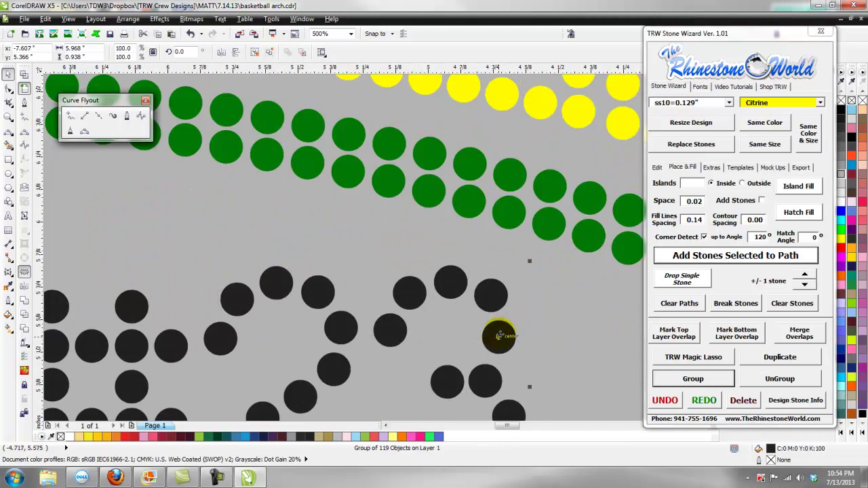
{"action": "scroll", "coordinate": [519, 310], "scroll_direction": "down", "scroll_amount": 2}
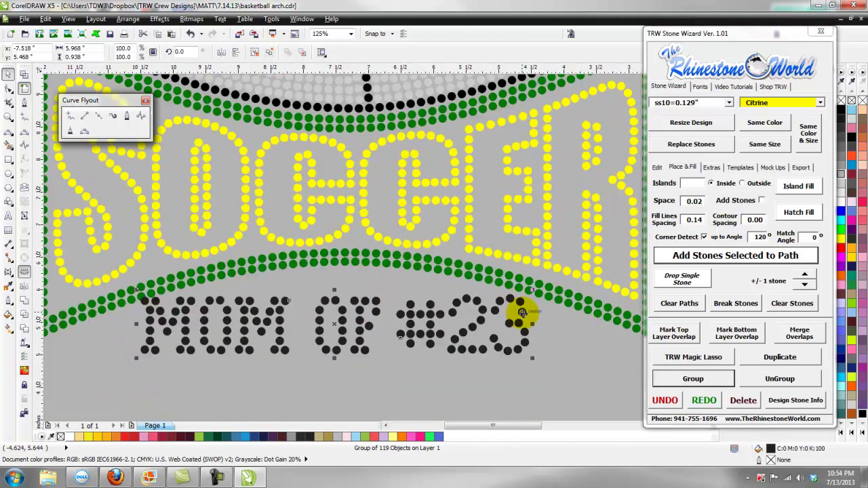
{"action": "scroll", "coordinate": [190, 302], "scroll_direction": "up", "scroll_amount": 2}
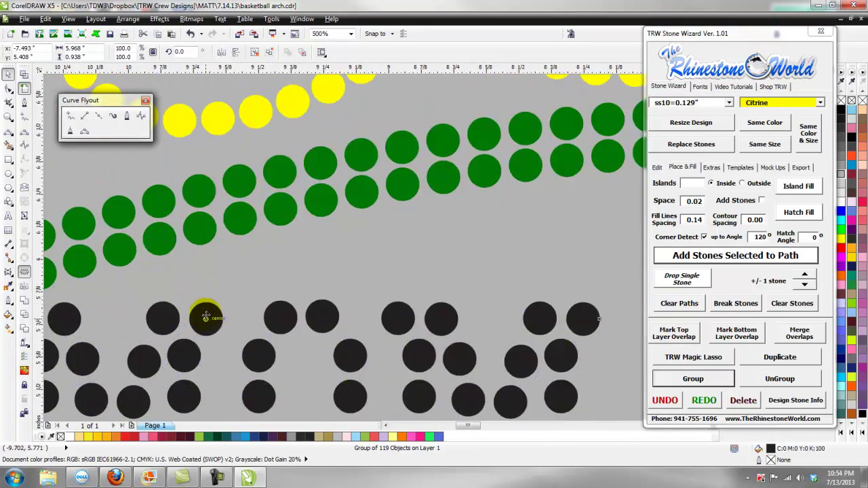
{"action": "scroll", "coordinate": [251, 289], "scroll_direction": "down", "scroll_amount": 2}
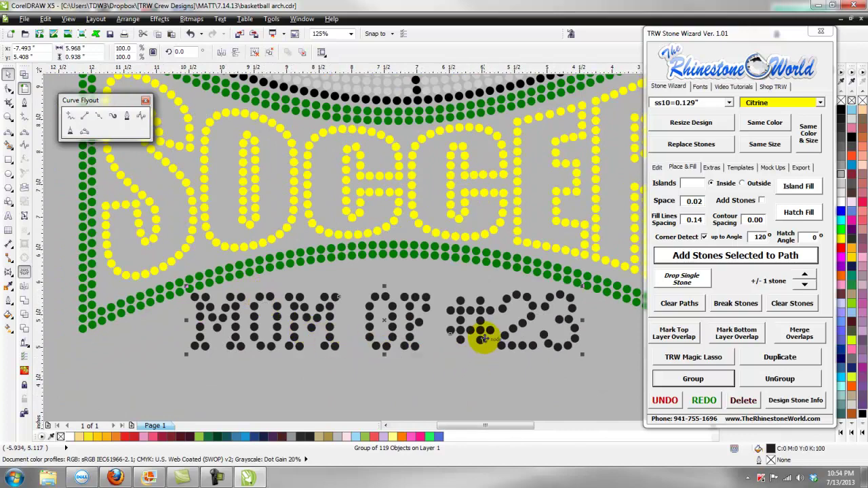
{"action": "left_click", "coordinate": [473, 370]}
{"action": "scroll", "coordinate": [475, 372], "scroll_direction": "down", "scroll_amount": 2}
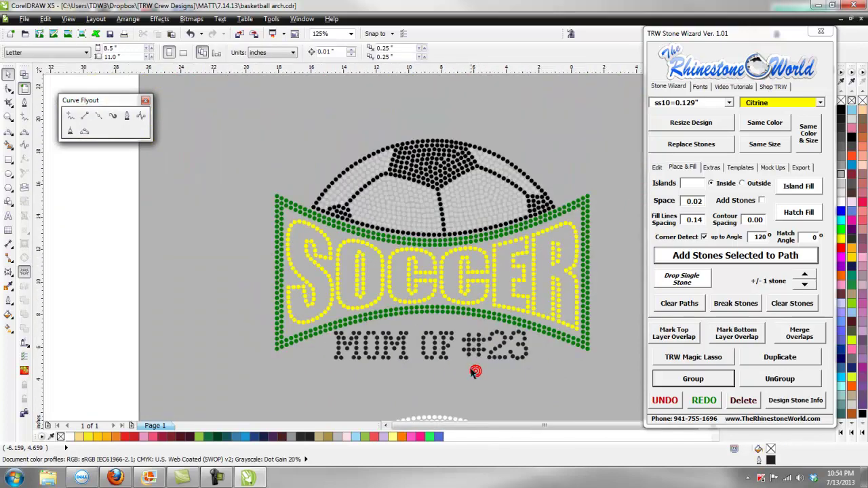
{"action": "scroll", "coordinate": [475, 372], "scroll_direction": "down", "scroll_amount": 2}
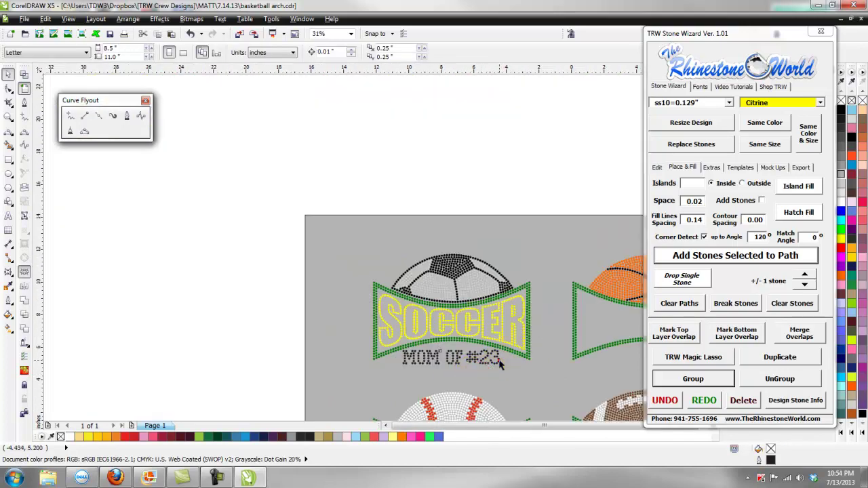
Step: Change the stone colour of the "MOM OF #23" group to Crystal
{"action": "left_click", "coordinate": [500, 364]}
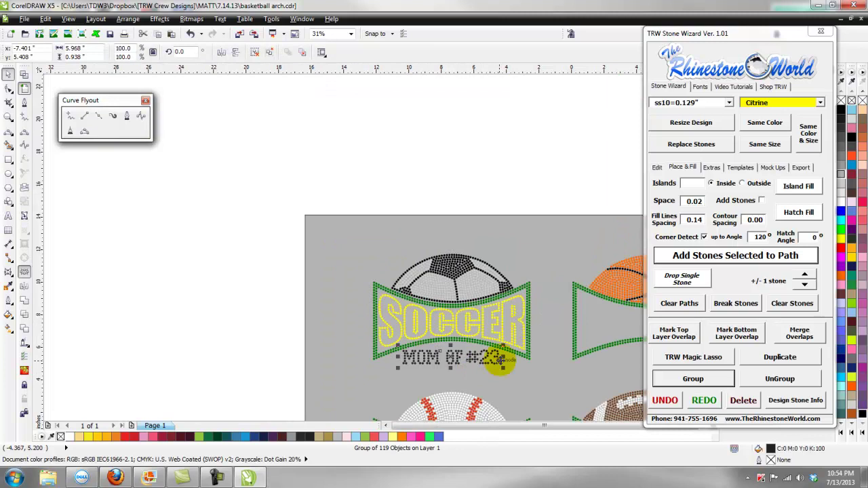
{"action": "left_click", "coordinate": [799, 103]}
{"action": "type", "text": "Crystal"}
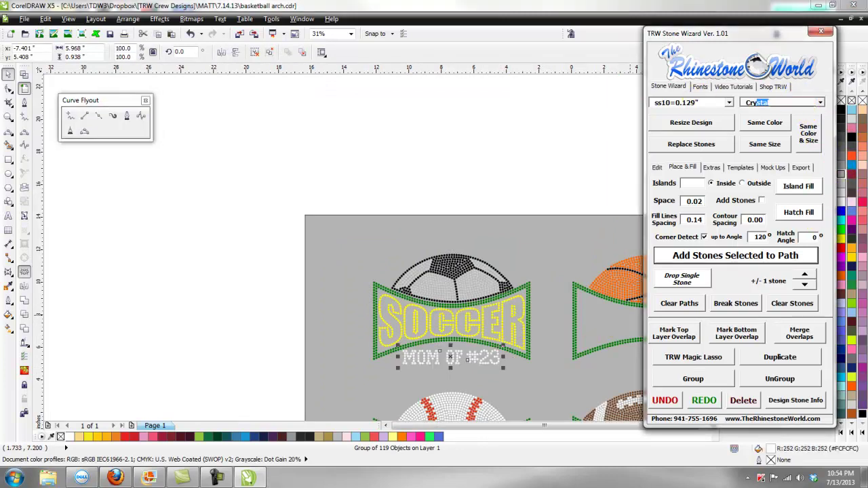
Step: Select all light grey soccer ball stones by matching colour and change them to Crystal
{"action": "left_click", "coordinate": [475, 280]}
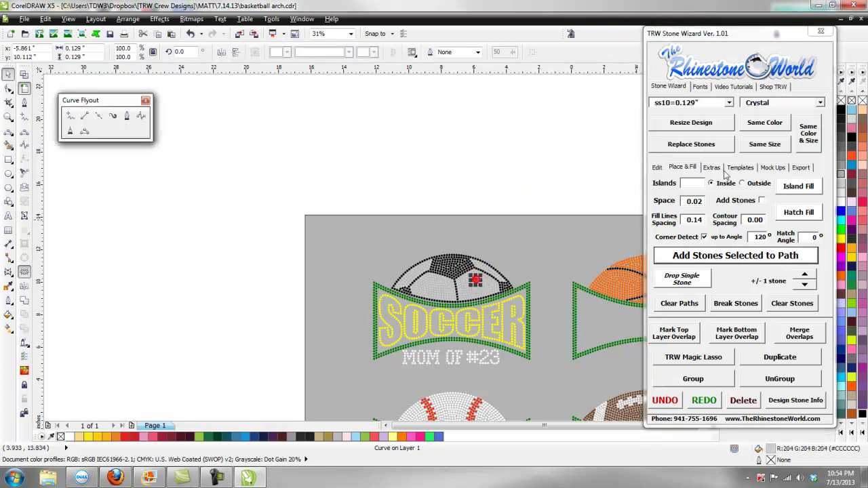
{"action": "left_click", "coordinate": [759, 125]}
{"action": "left_click", "coordinate": [776, 102]}
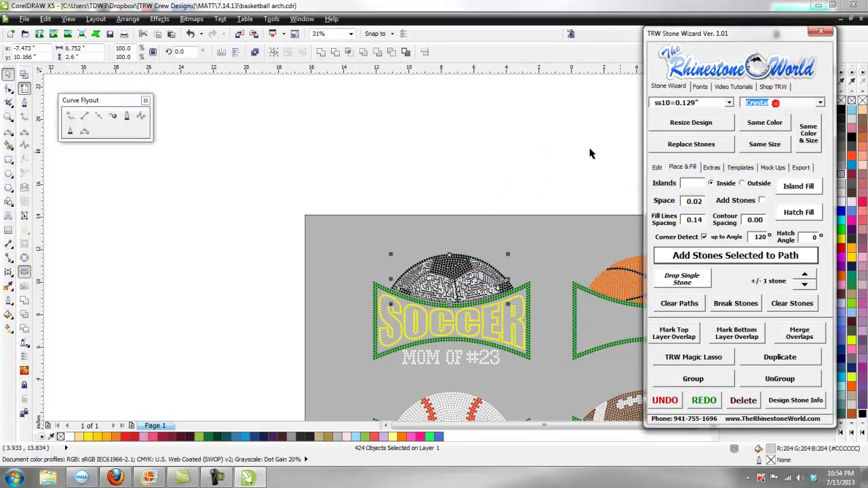
{"action": "left_click", "coordinate": [563, 155]}
Step: Select all yellow SOCCER lettering stones by matching colour, recolour them to Crystal, and review the four arch designs
{"action": "scroll", "coordinate": [487, 274], "scroll_direction": "down", "scroll_amount": 2}
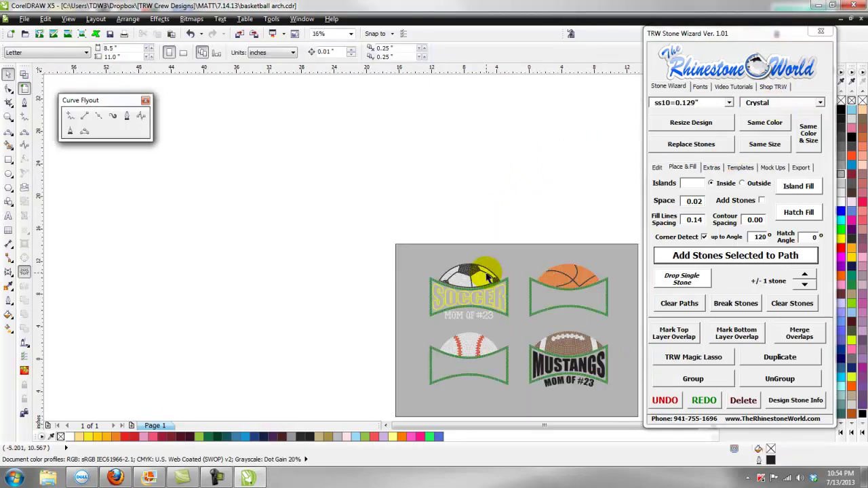
{"action": "scroll", "coordinate": [487, 278], "scroll_direction": "up", "scroll_amount": 2}
{"action": "left_click", "coordinate": [506, 282]}
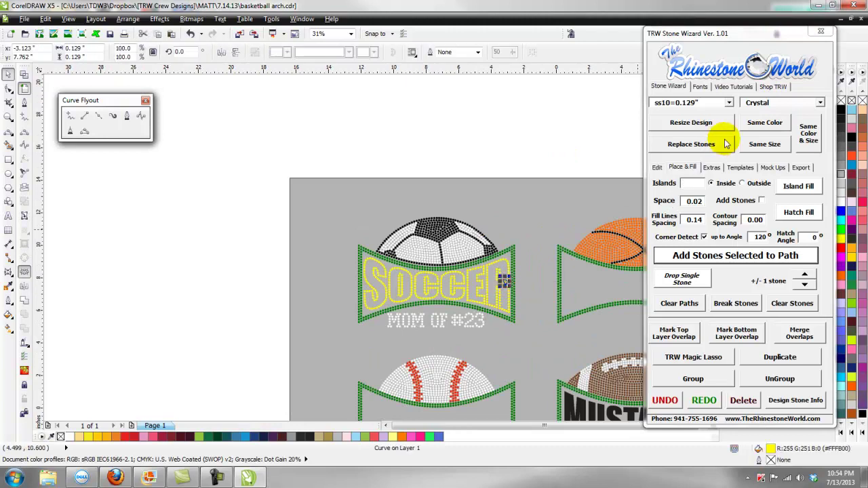
{"action": "left_click", "coordinate": [758, 124]}
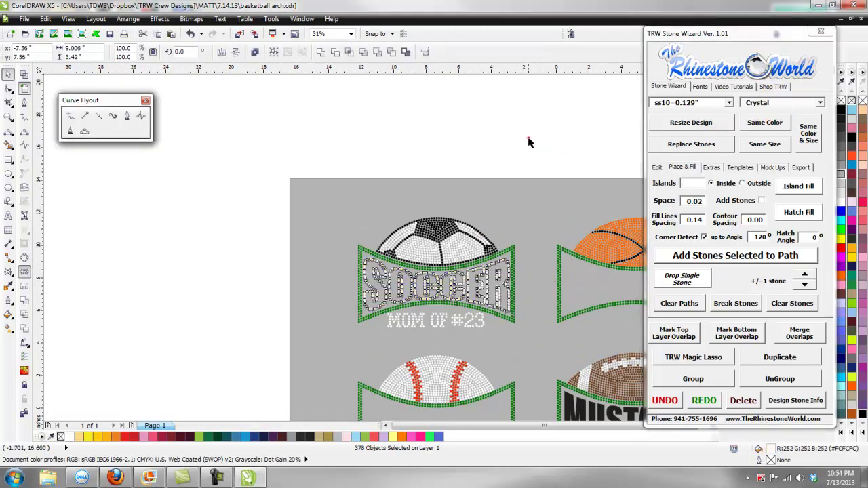
{"action": "left_click", "coordinate": [528, 141]}
{"action": "scroll", "coordinate": [480, 264], "scroll_direction": "down", "scroll_amount": 2}
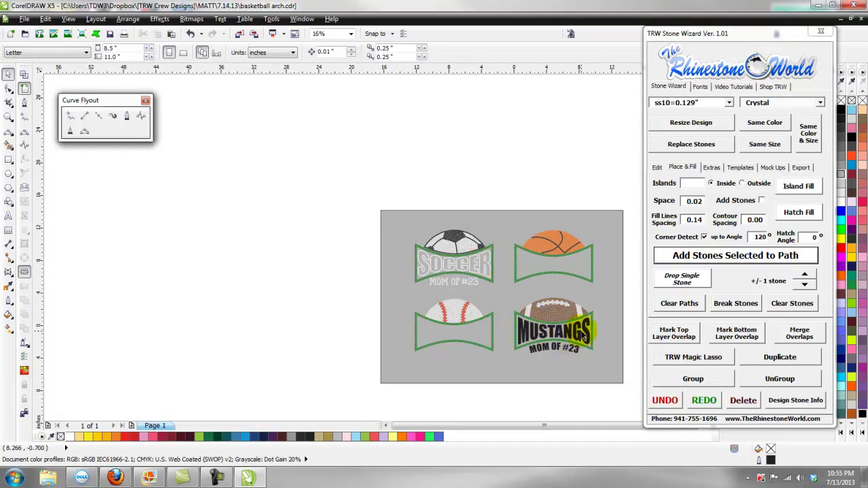
{"action": "scroll", "coordinate": [583, 337], "scroll_direction": "up", "scroll_amount": 2}
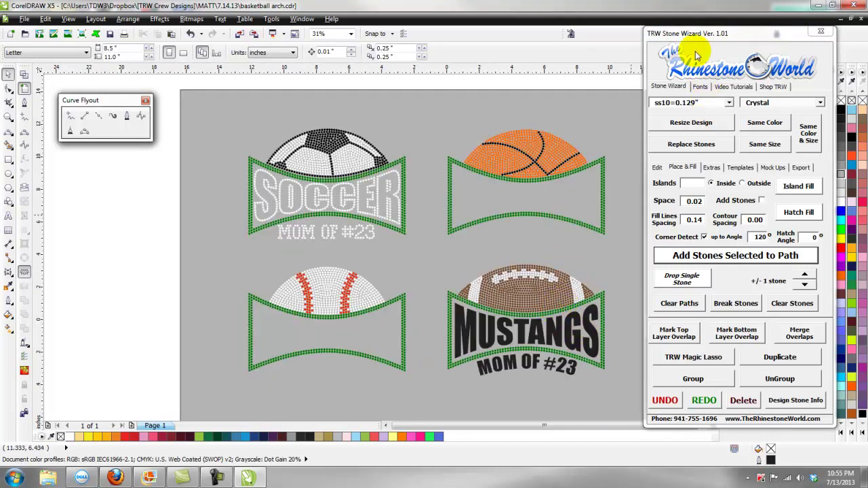